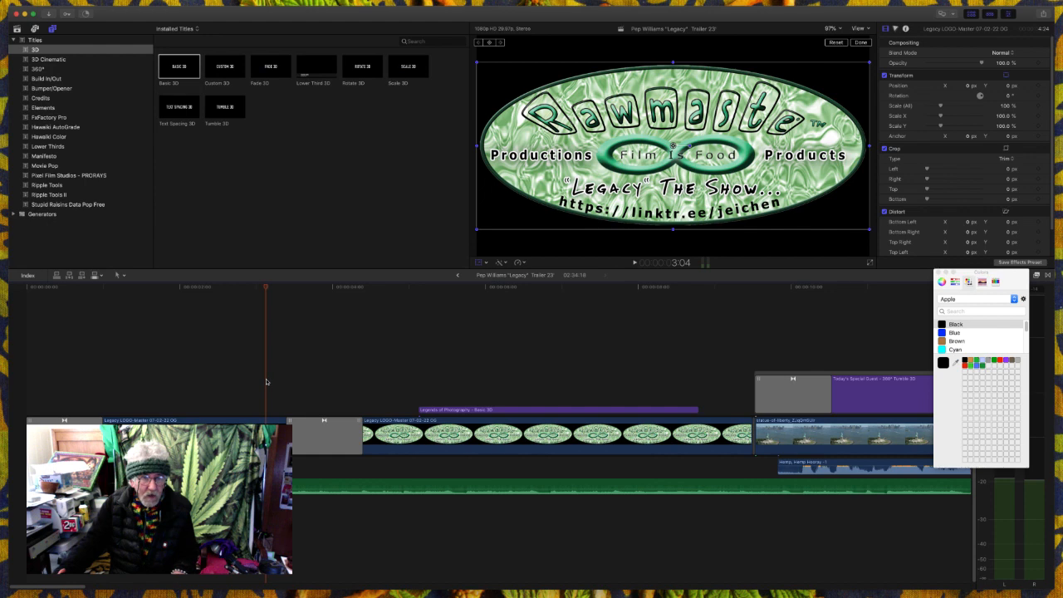
- Play the opening and extend the title over the logo so that it reads "Legends of Photography Series"
key("space")
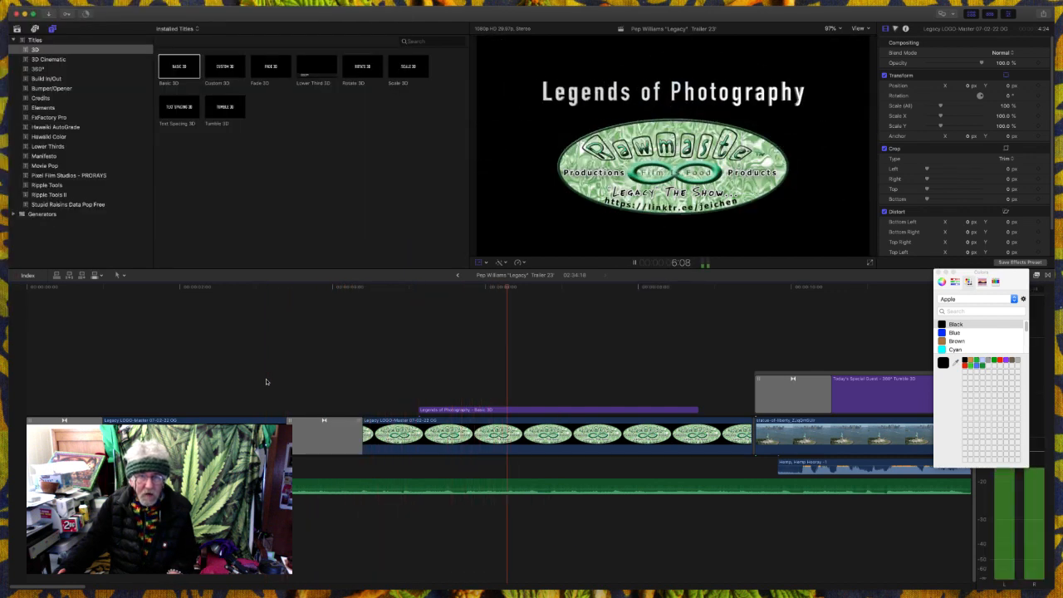
key("space")
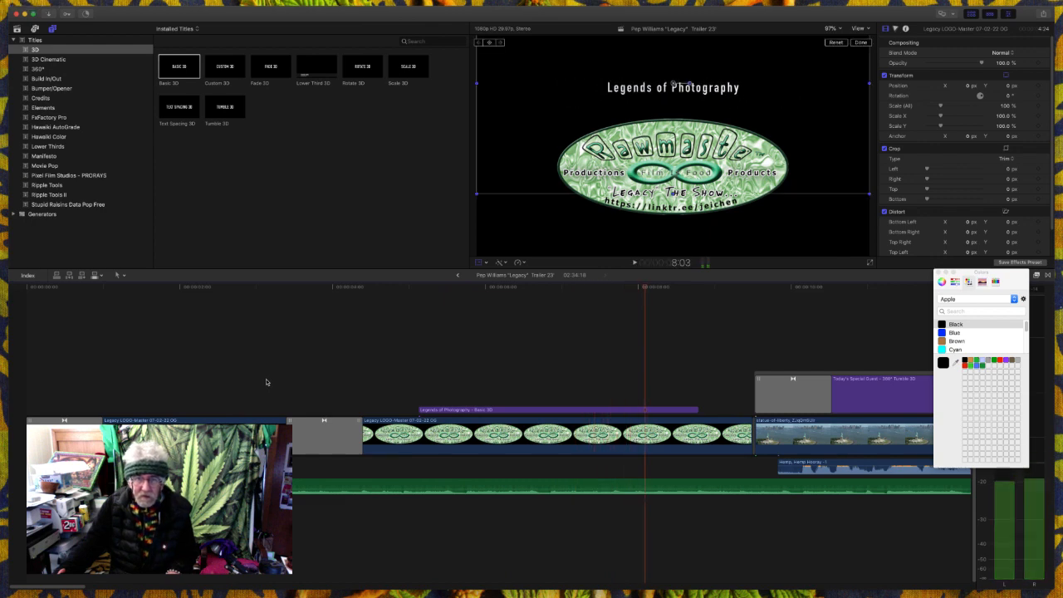
left_click(466, 413)
double_click(674, 86)
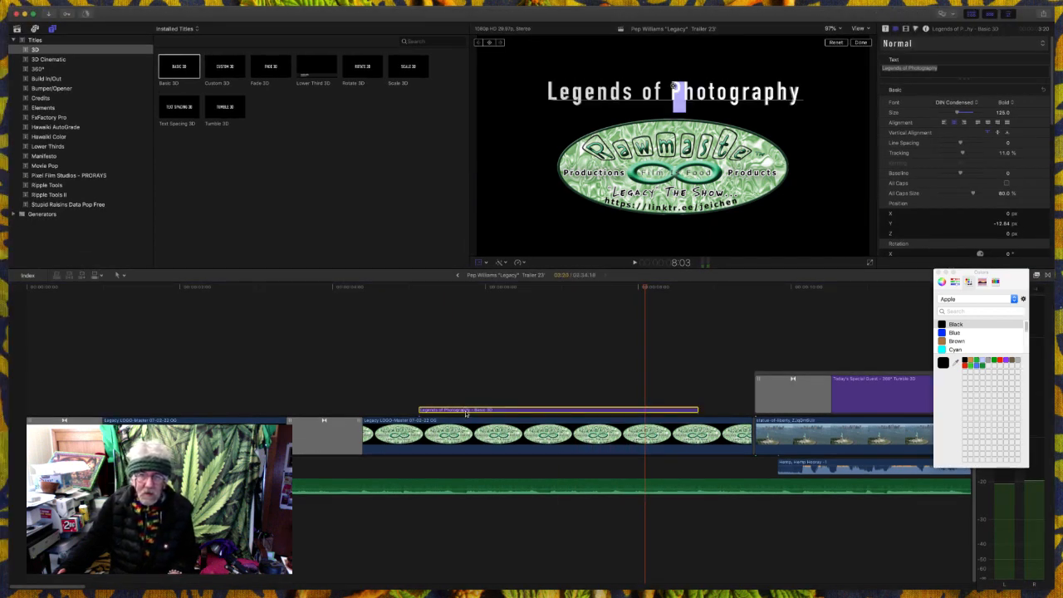
left_click(583, 410)
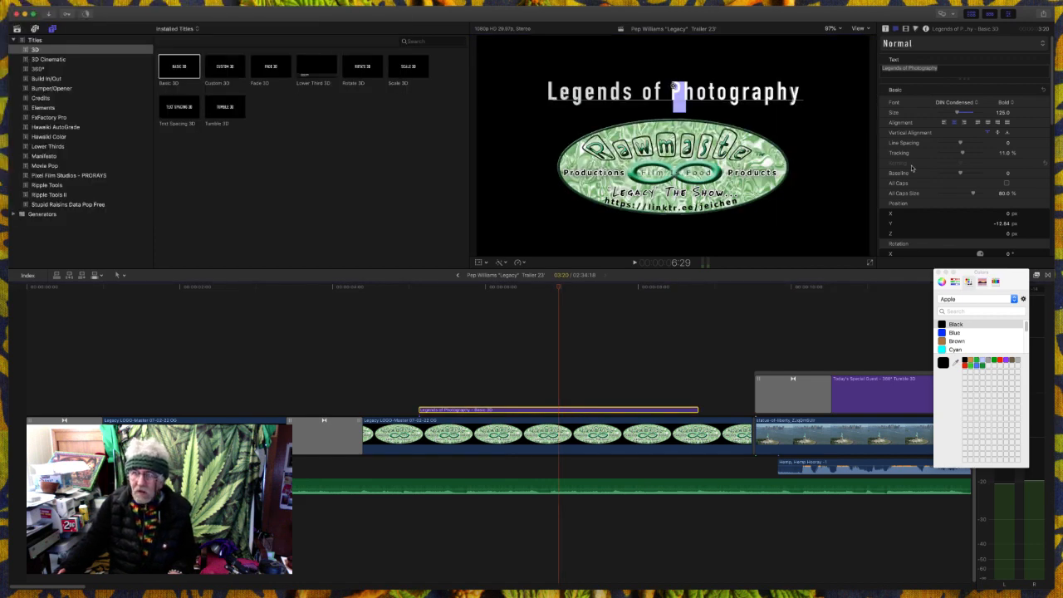
left_click(942, 70)
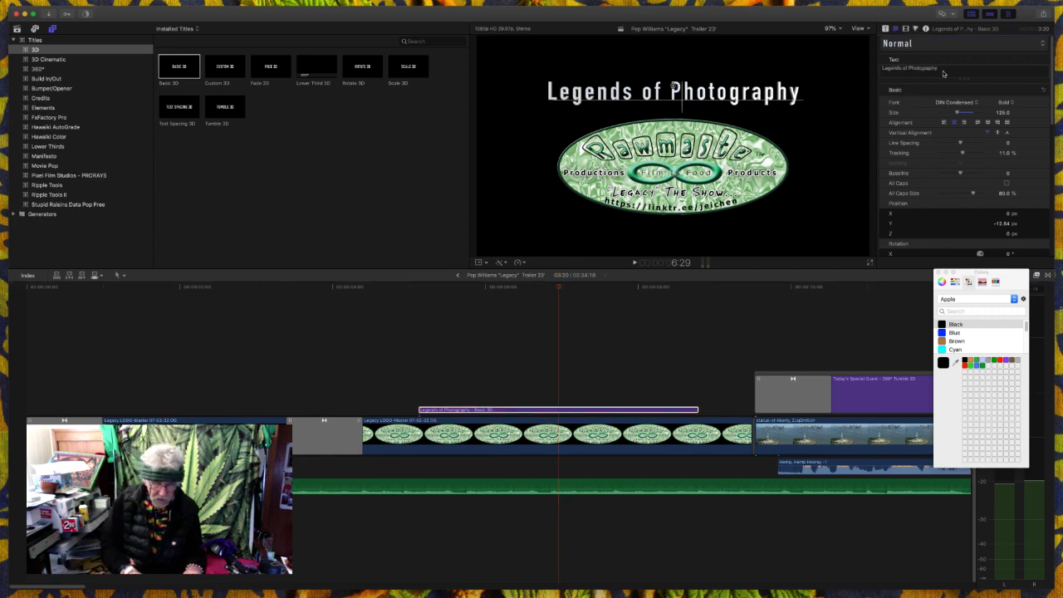
type("S")
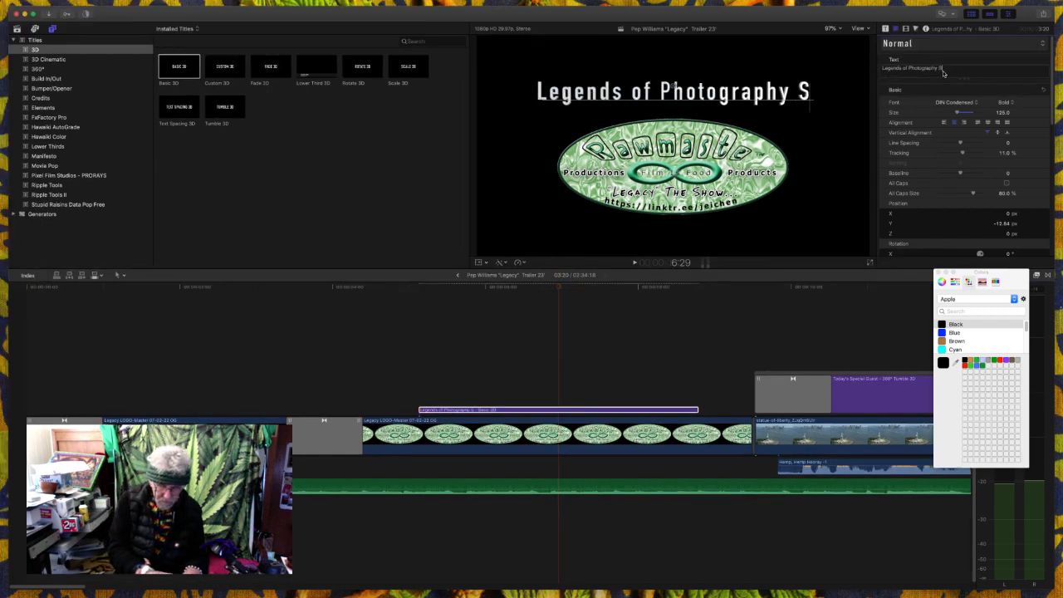
type("eries")
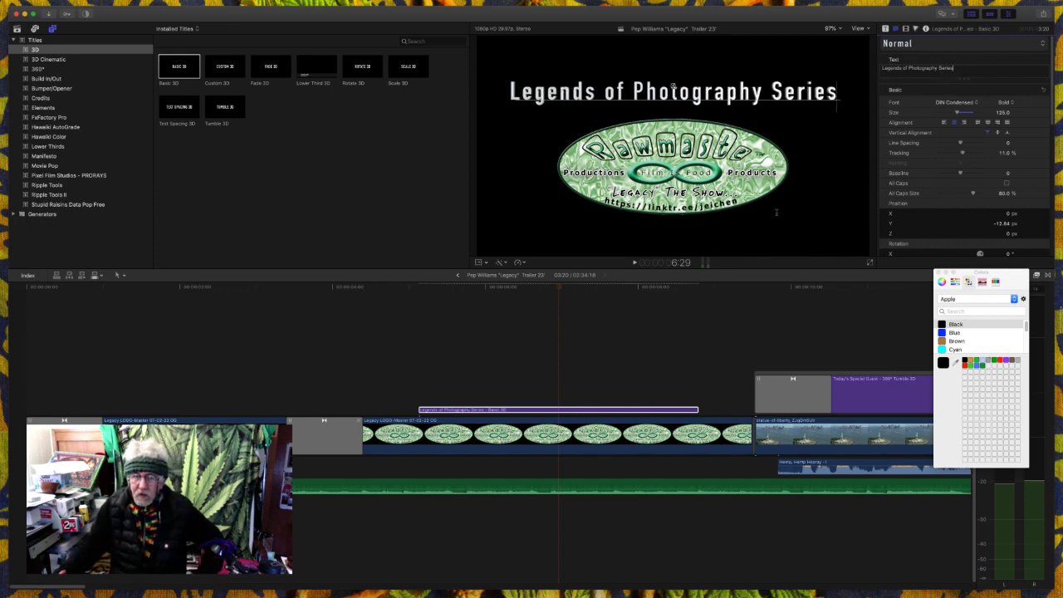
left_click(619, 364)
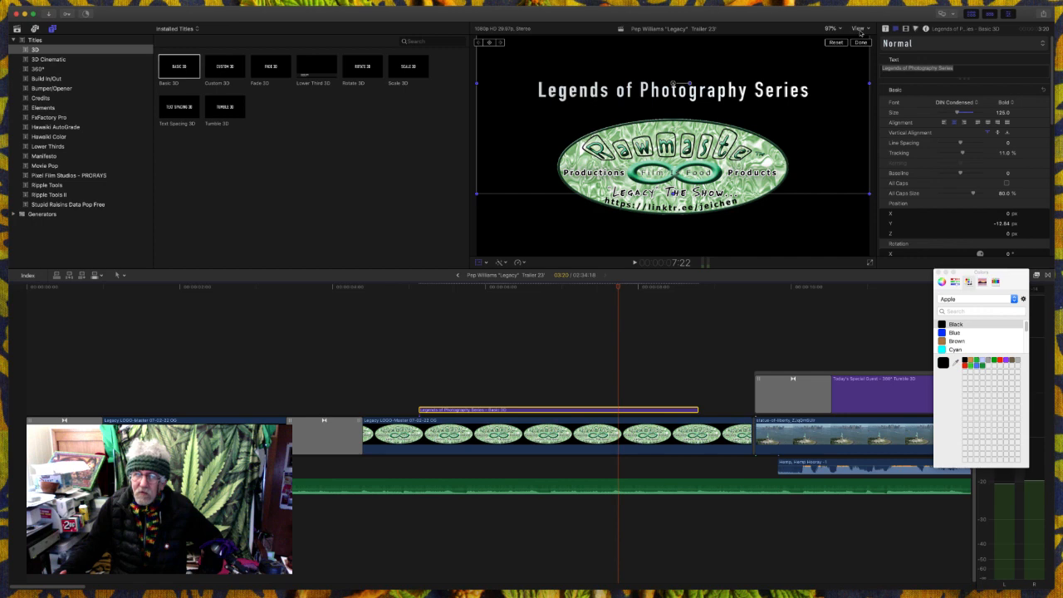
- Show the title/action safe zones in the viewer and start playback just before the "Legends of Photography Series" title
left_click(859, 29)
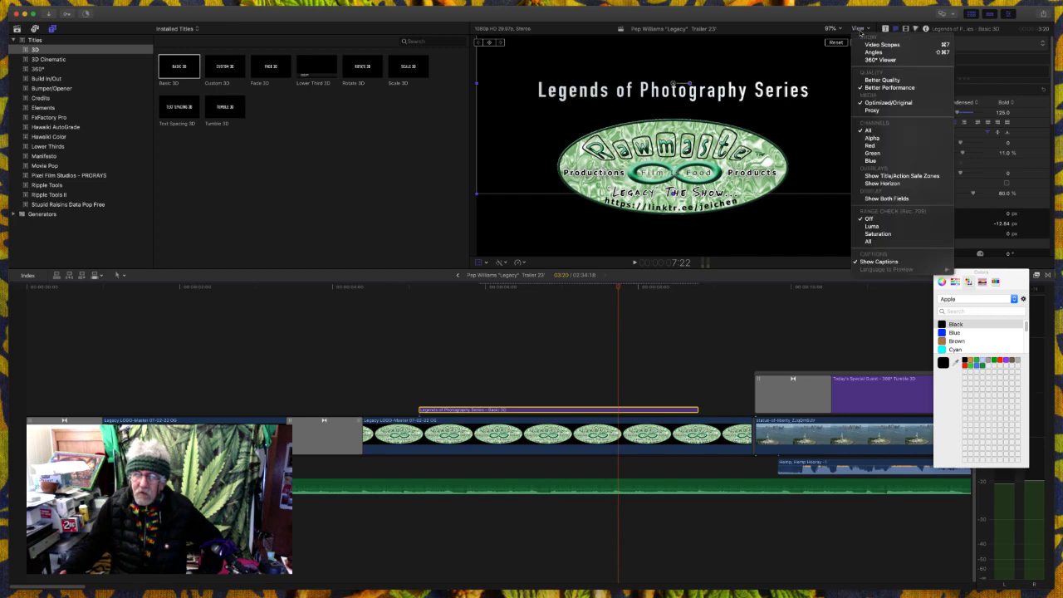
left_click(896, 176)
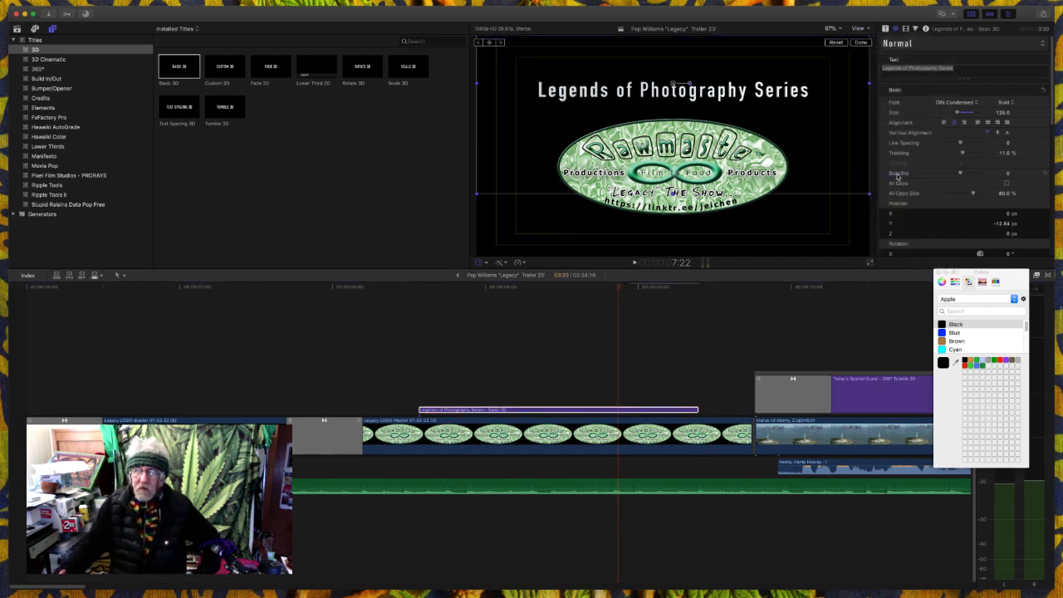
left_click(409, 381)
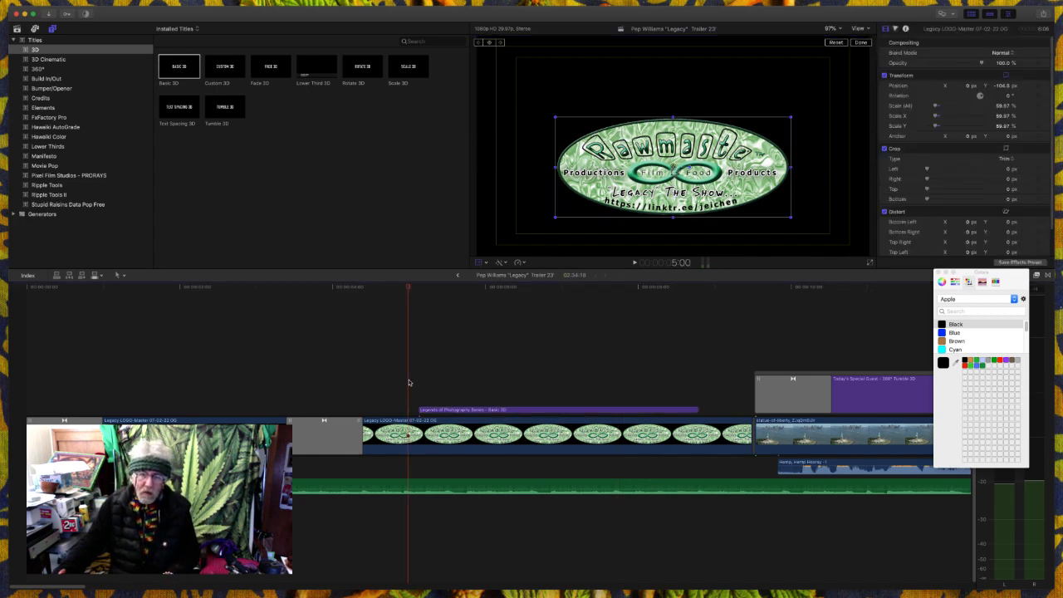
key("space")
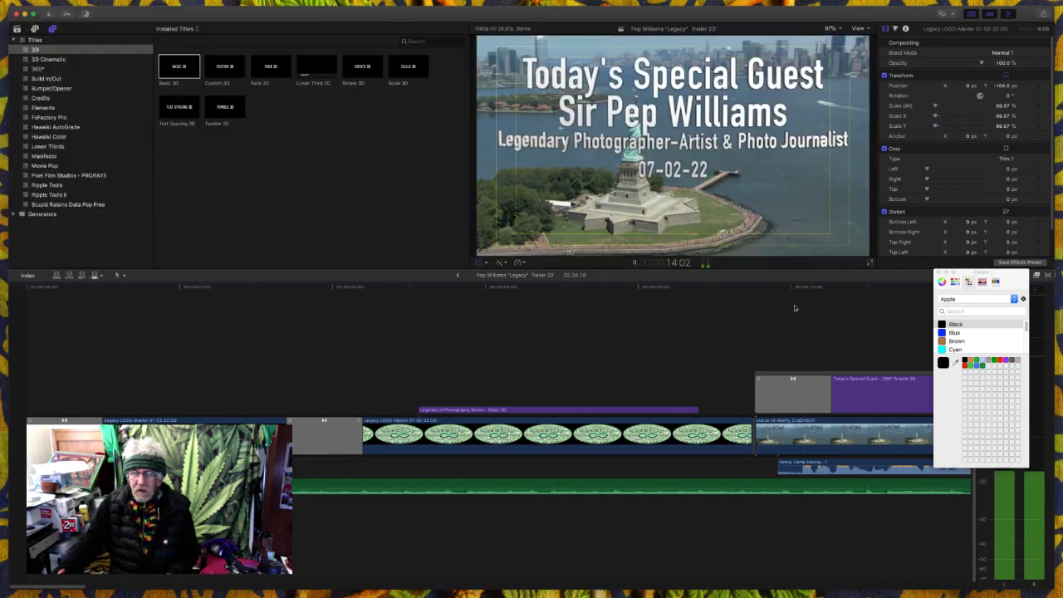
- Clear the Colors window off the timeline and review playback through the guest title and the "Let's Have a sit down" title
left_click_drag(995, 273, 1028, 226)
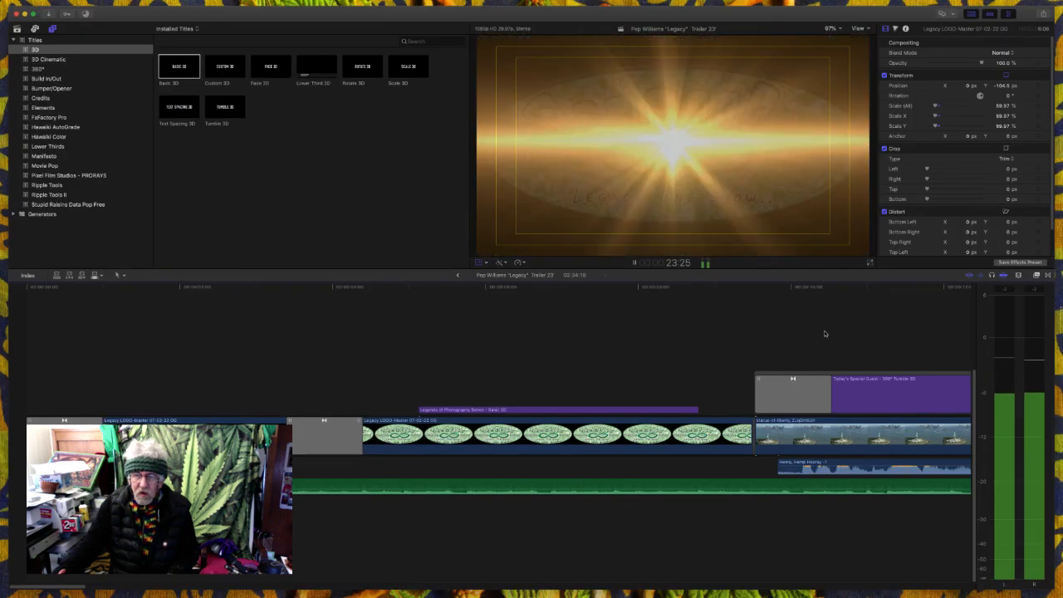
key("space")
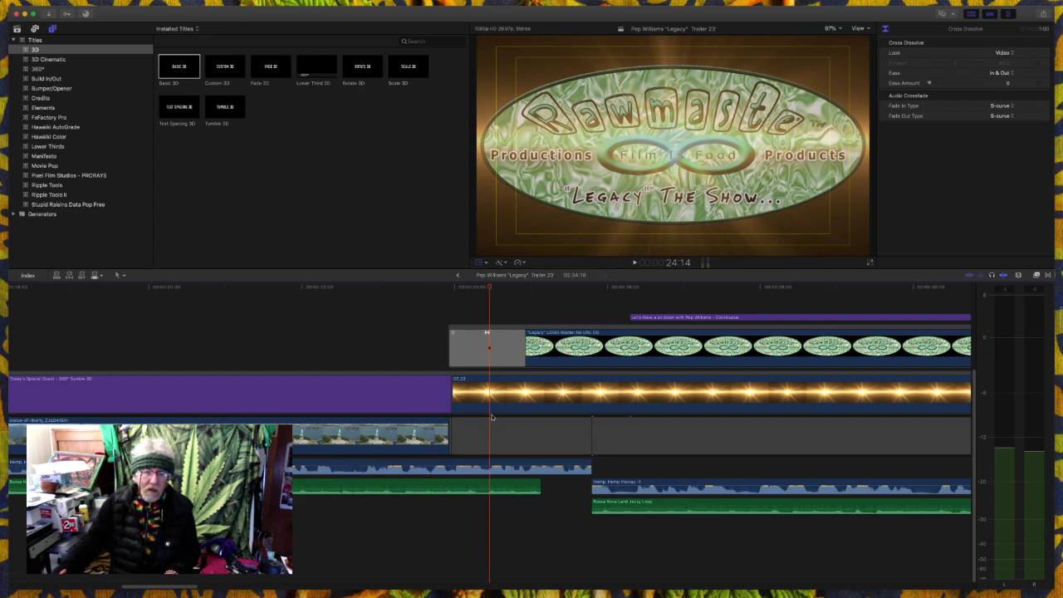
left_click(417, 360)
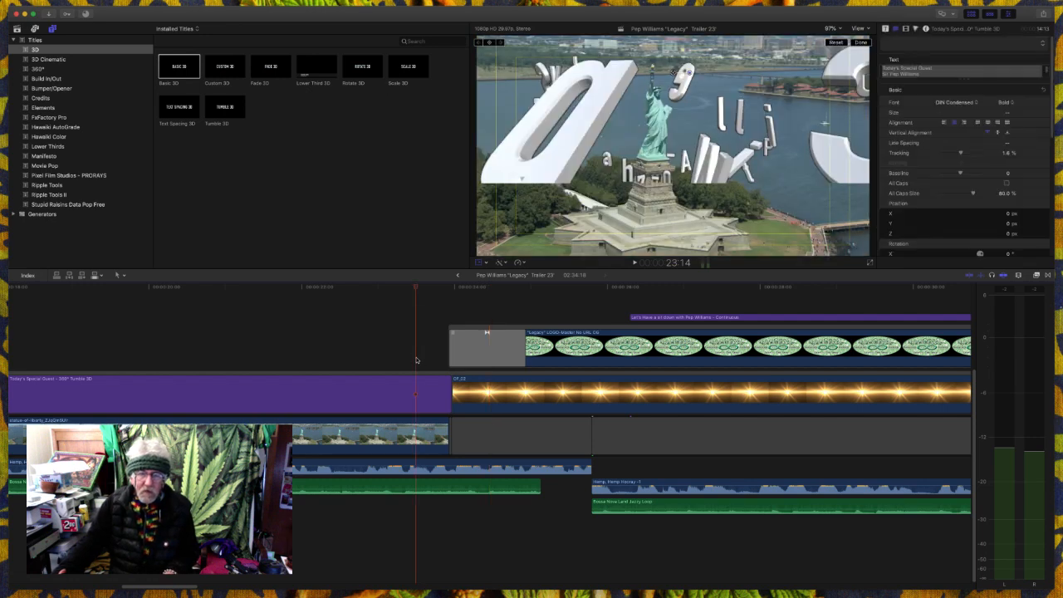
key("space")
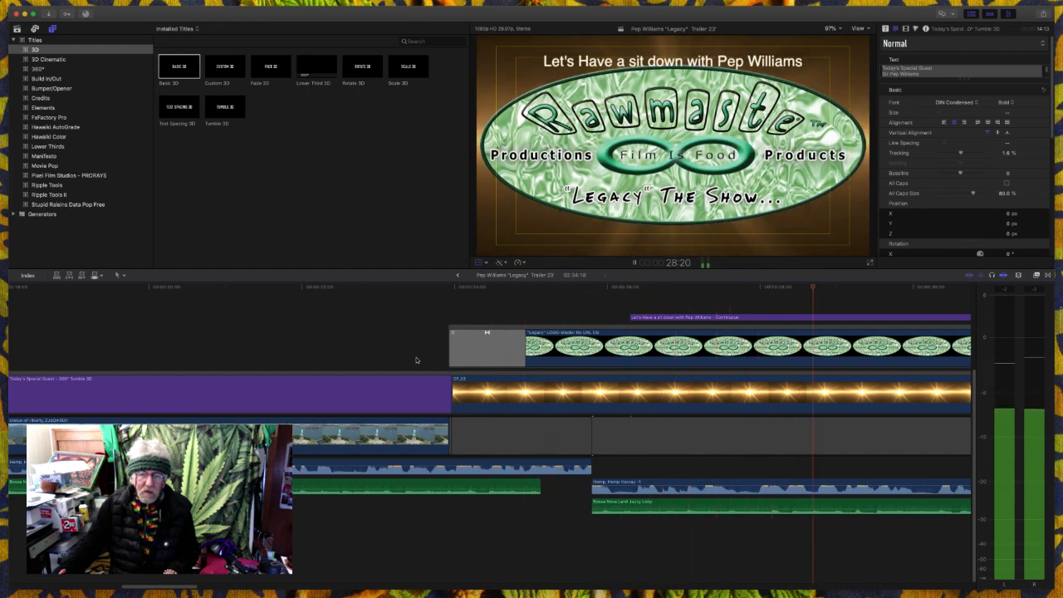
key("space")
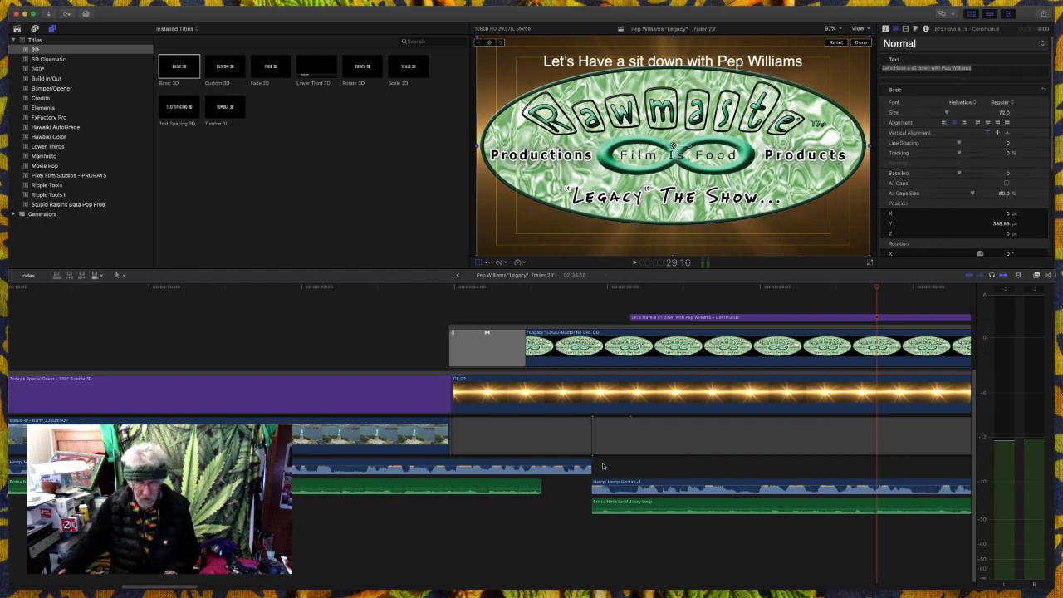
key("space")
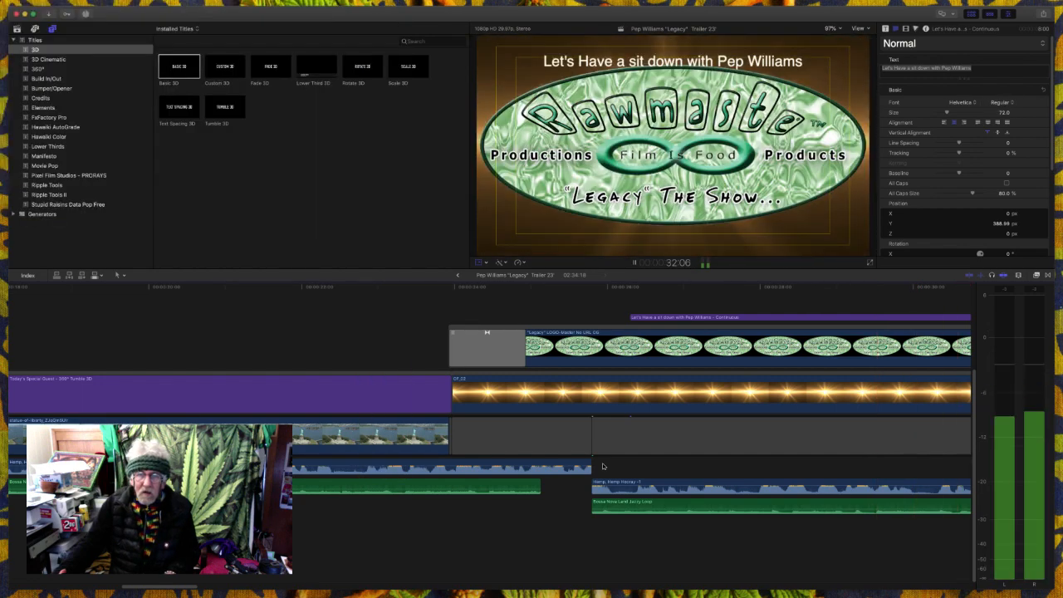
key("space")
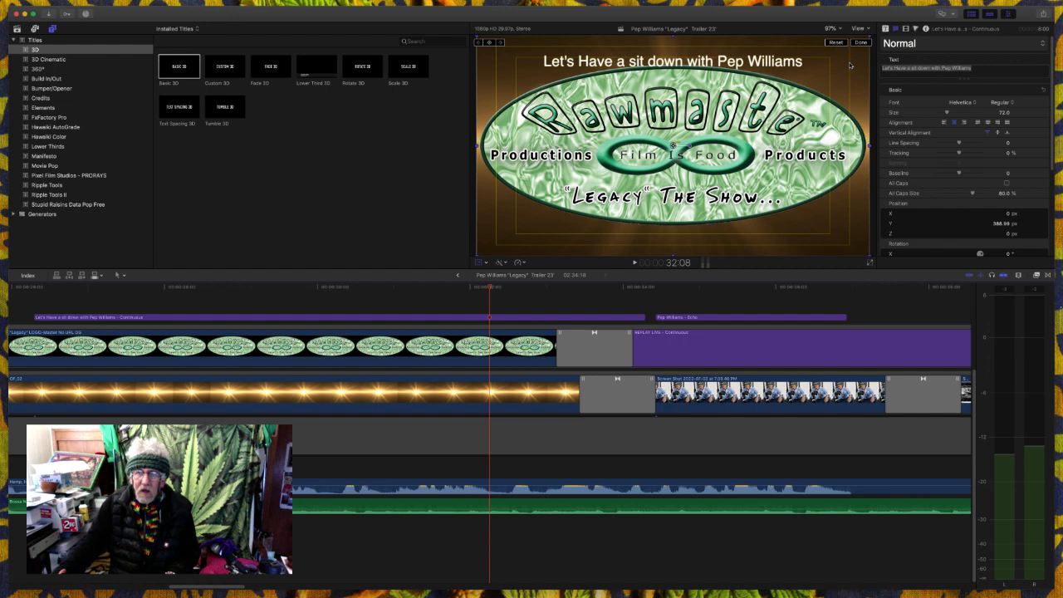
- Check the Echo name title and the "REPLAY LIVE" title placed over the photographer's portrait
left_click(725, 317)
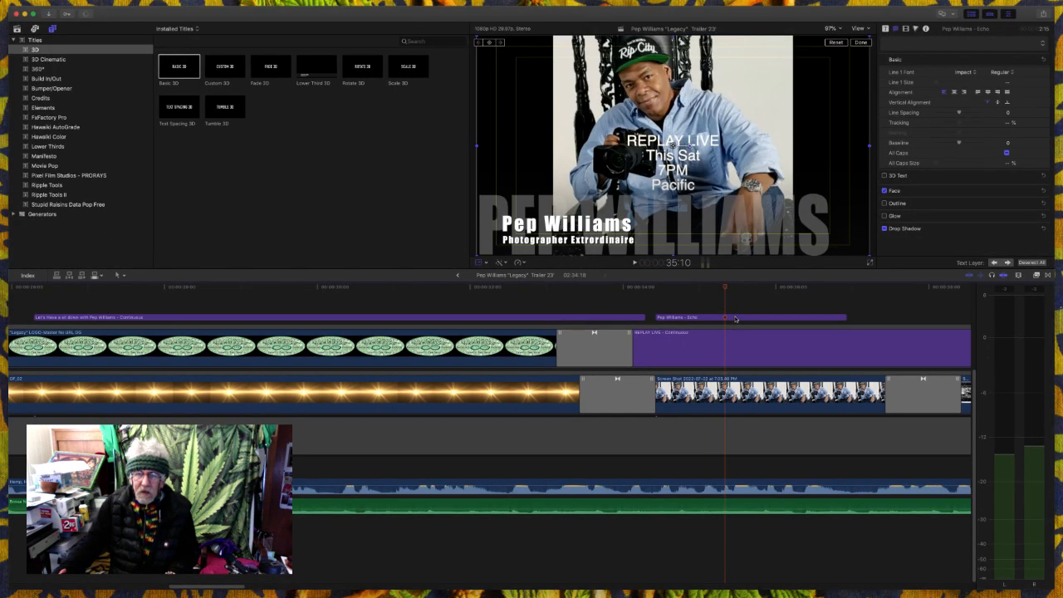
left_click(735, 318)
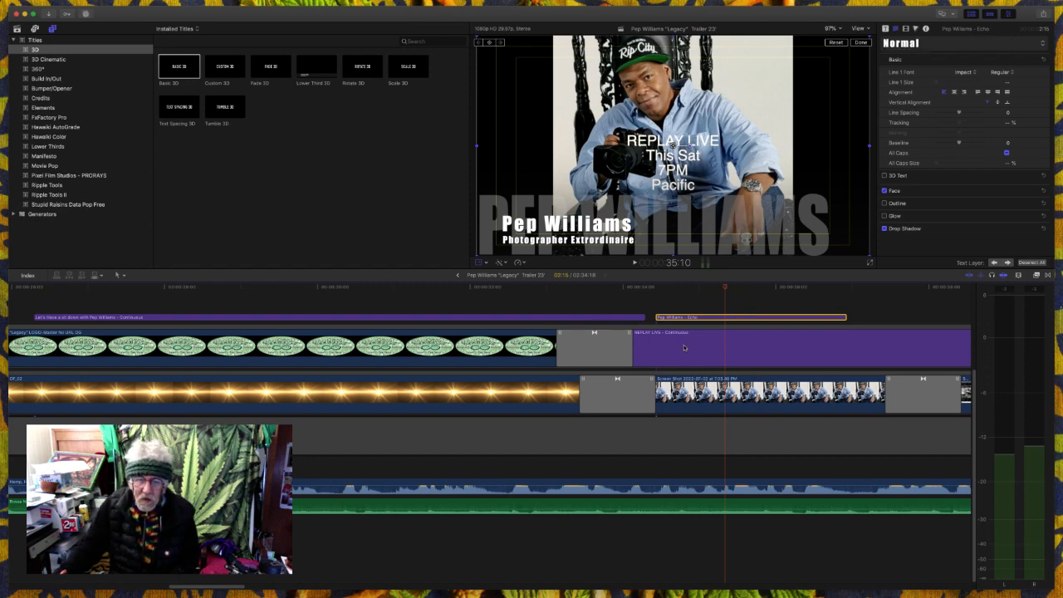
left_click(685, 347)
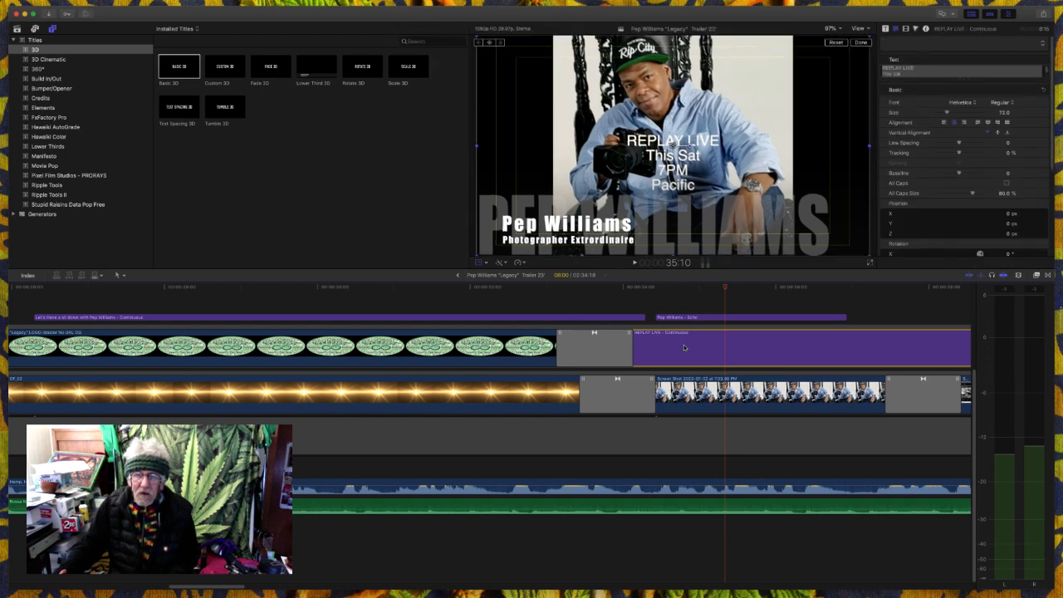
- Turn off the transform overlay and raise the "Let's Have a sit down" title above the logo to a Y position of about 422 px
left_click(556, 297)
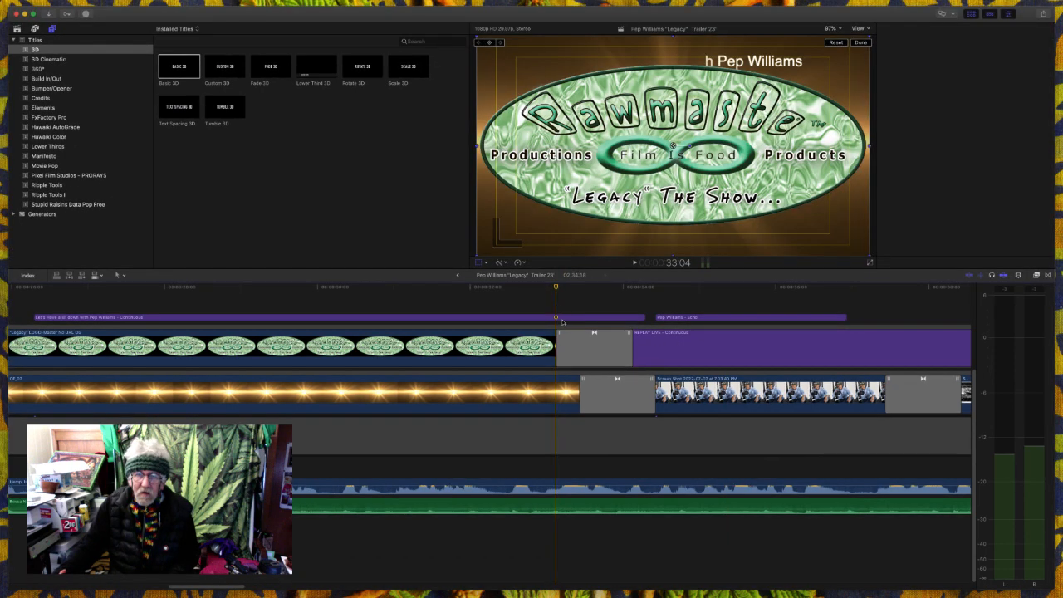
left_click(562, 320)
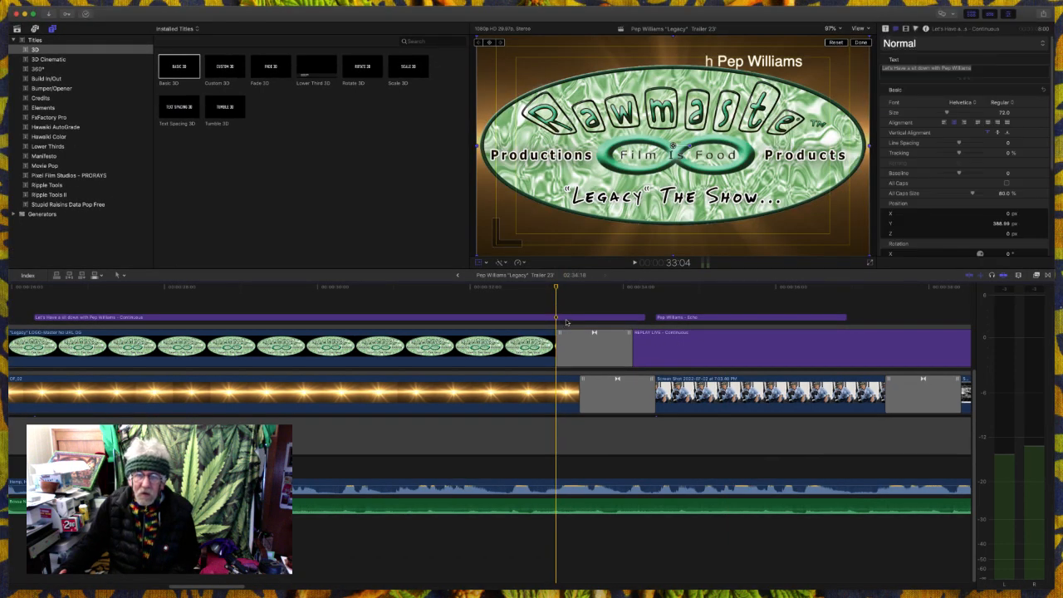
left_click(566, 321)
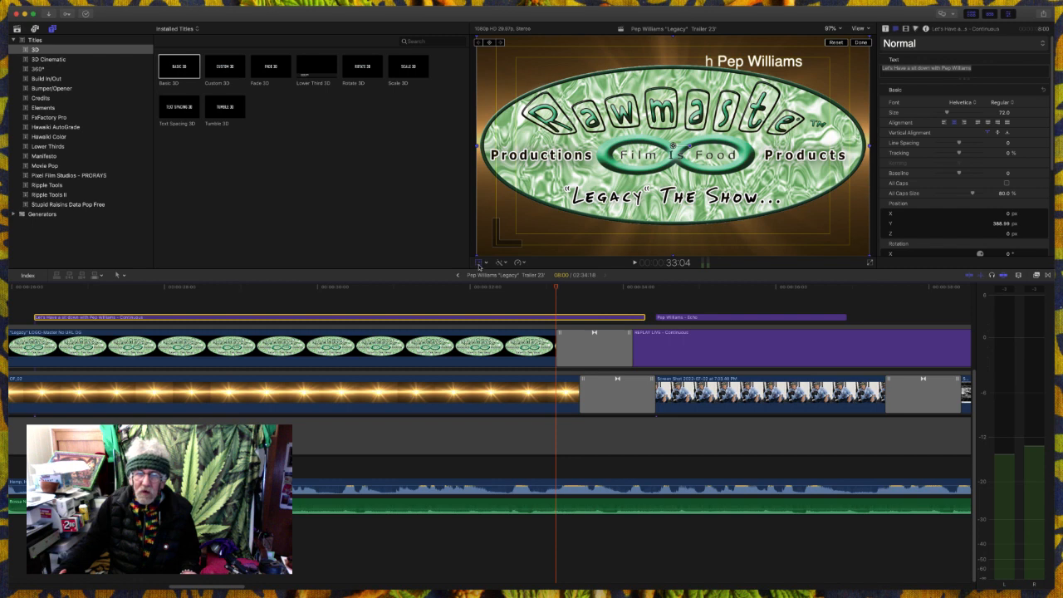
left_click(479, 265)
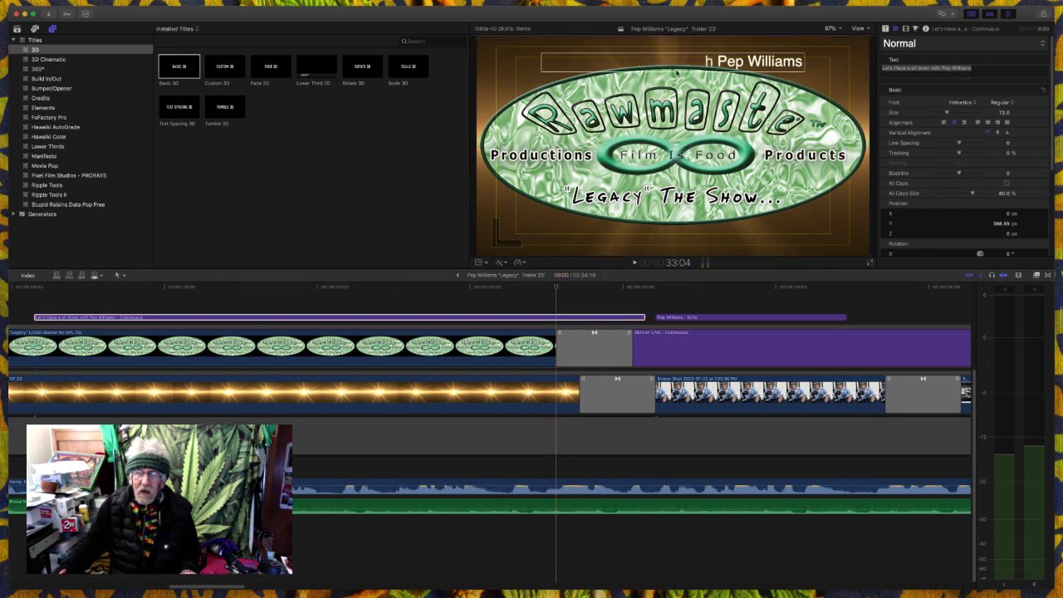
left_click_drag(675, 61, 677, 57)
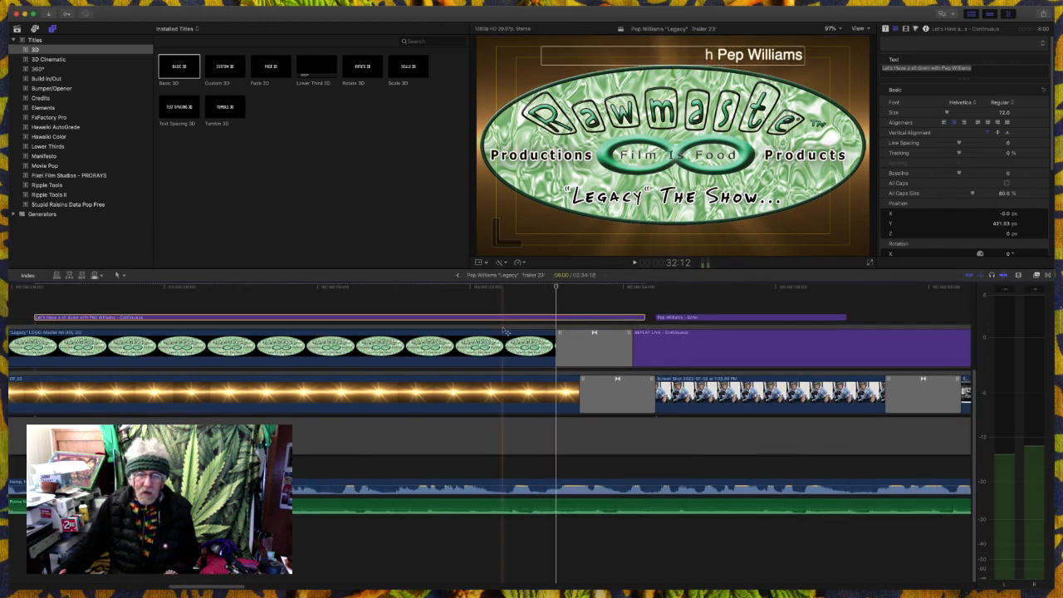
- Play back from near the start of the raised title through the portrait and into the black-and-white London photo
left_click(105, 306)
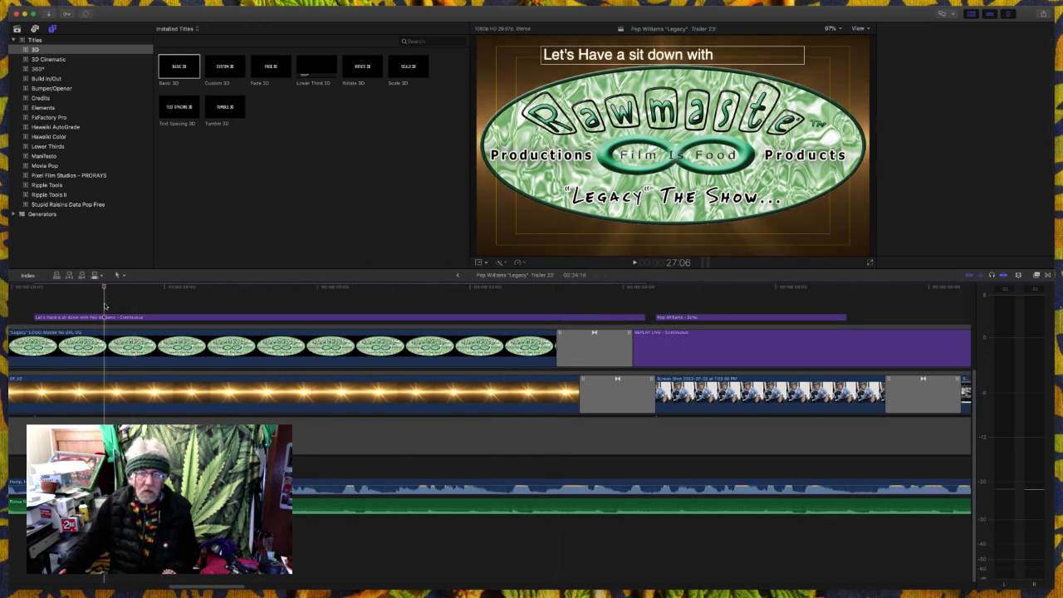
key("space")
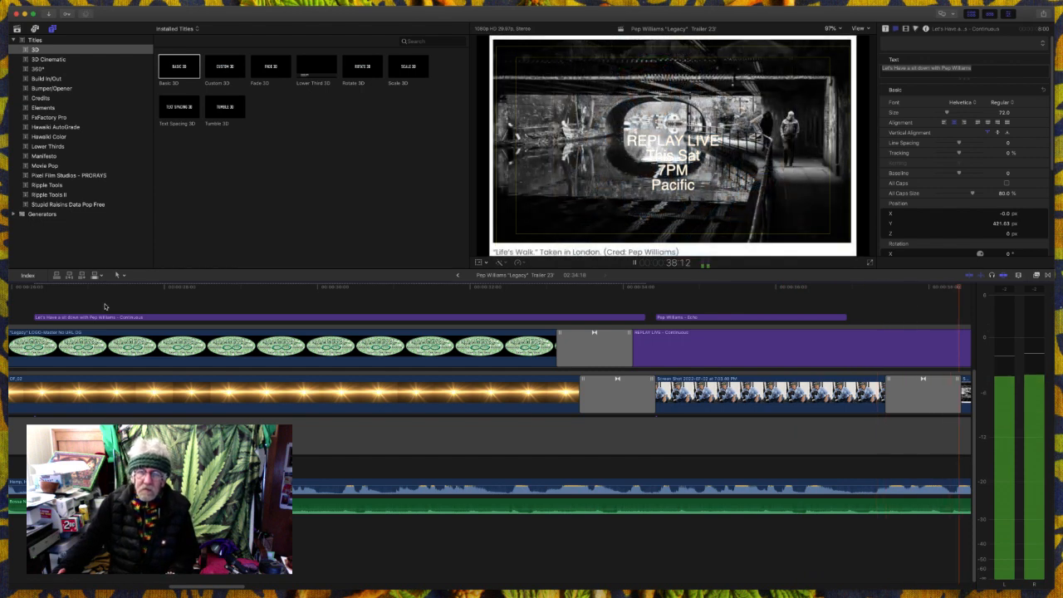
key("space")
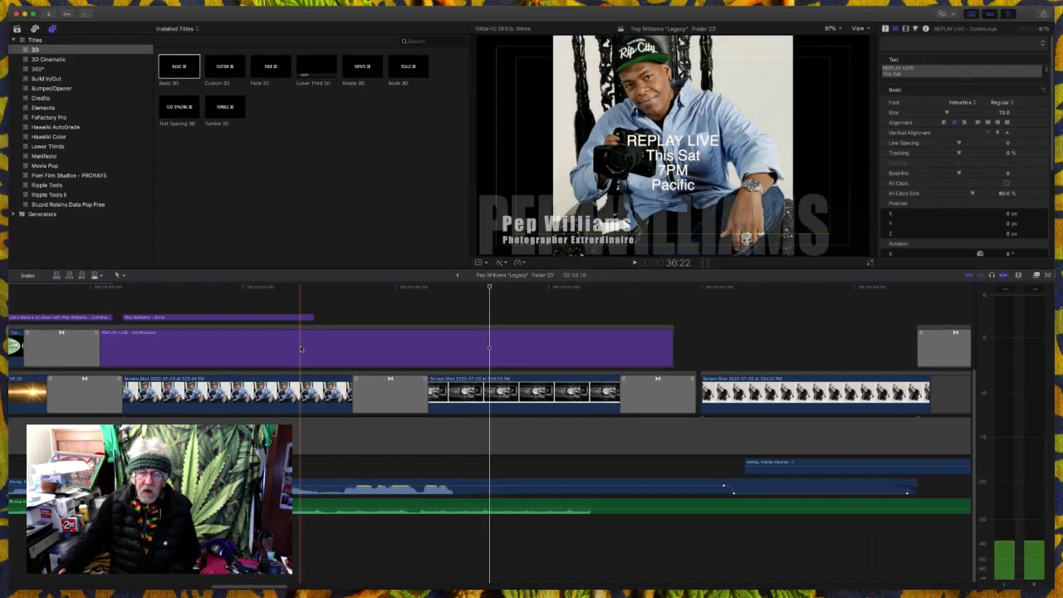
- Disable the "REPLAY LIVE" title clip and play the following section to review it without the text
left_click(327, 353)
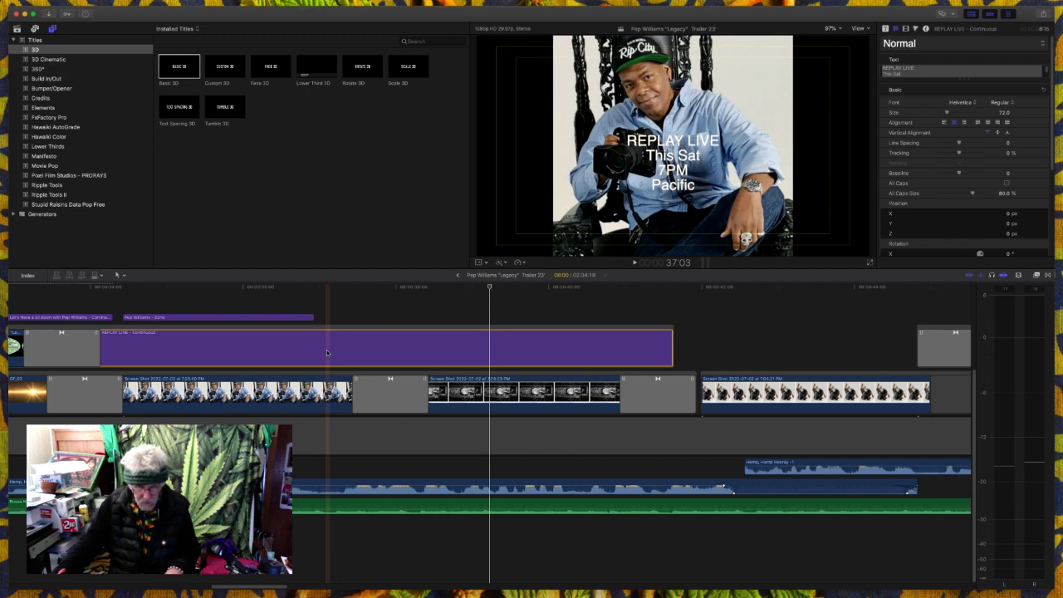
key("v")
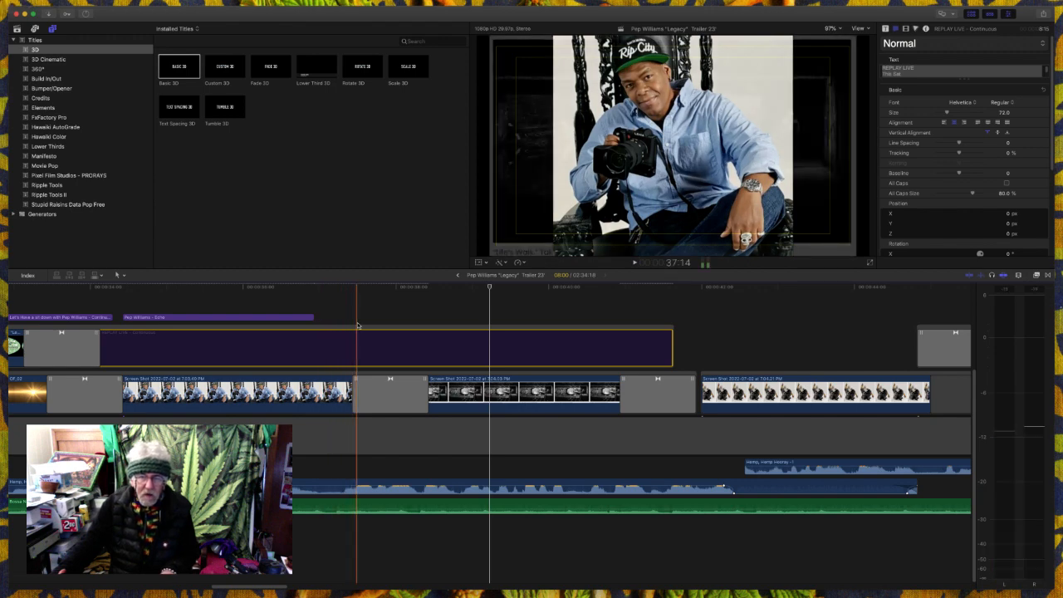
key("space")
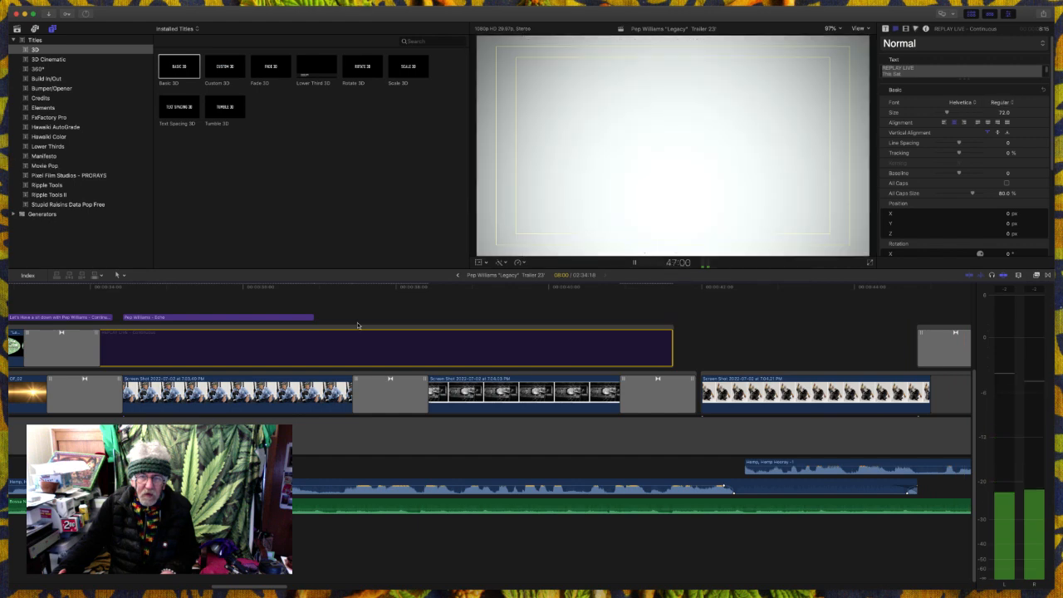
key("space")
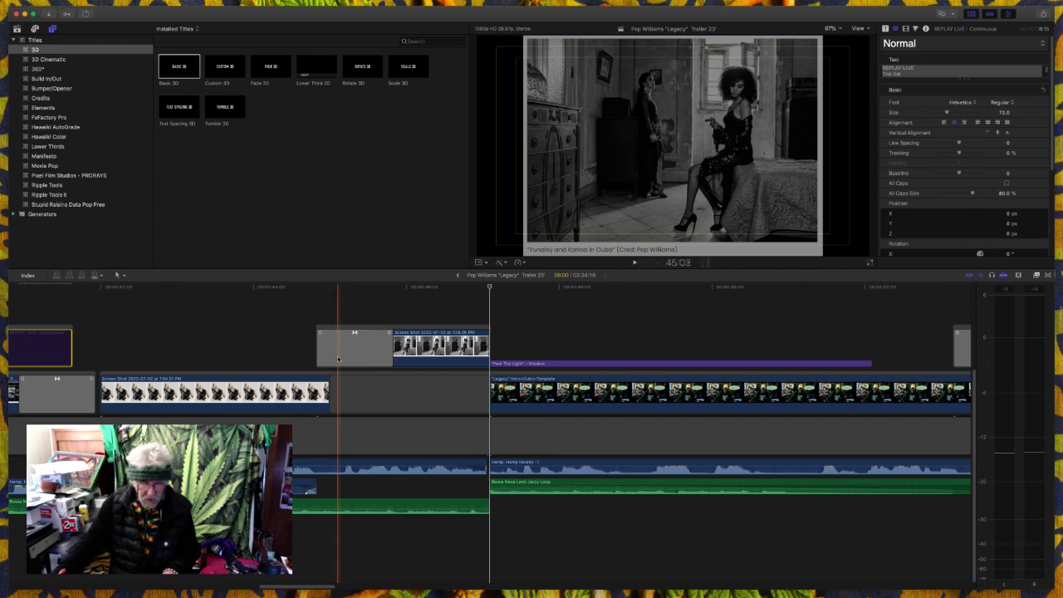
- Show the timeline index's Tags view and play from the kneeling masked figure's photo into the "Feel The Light" title
left_click(28, 275)
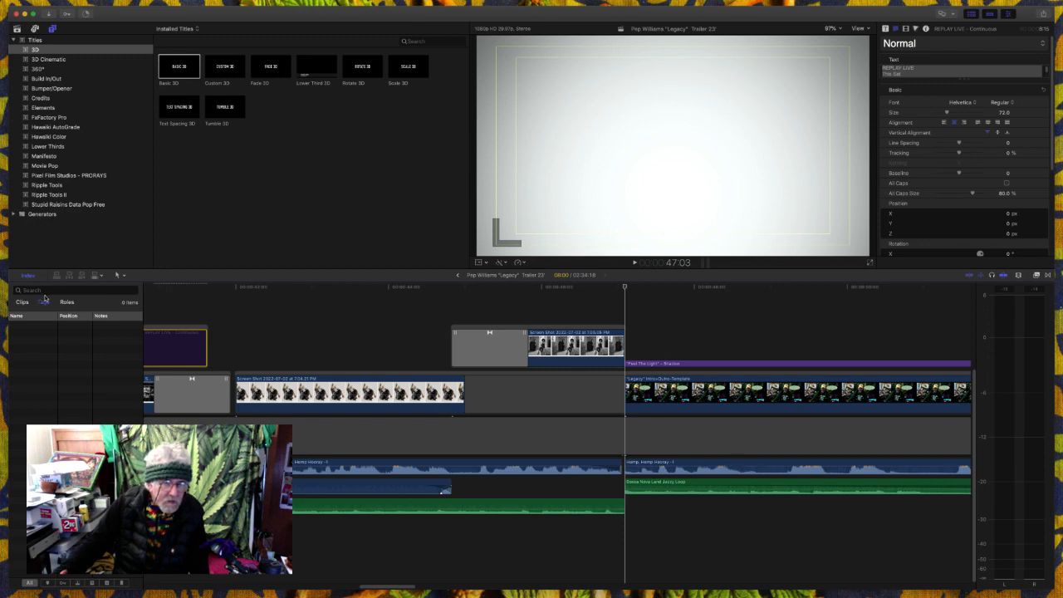
left_click(45, 291)
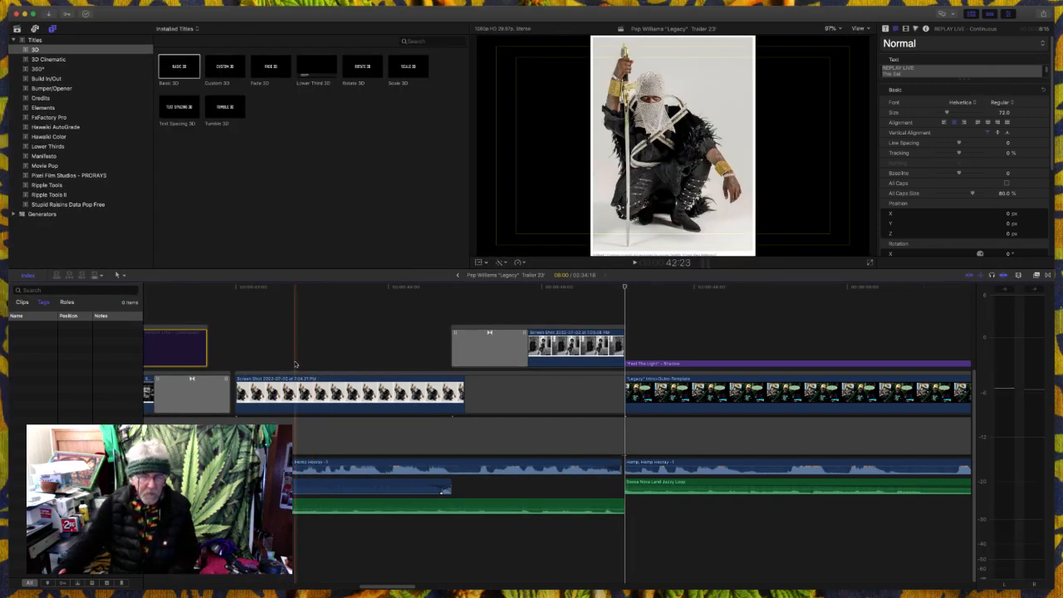
key("space")
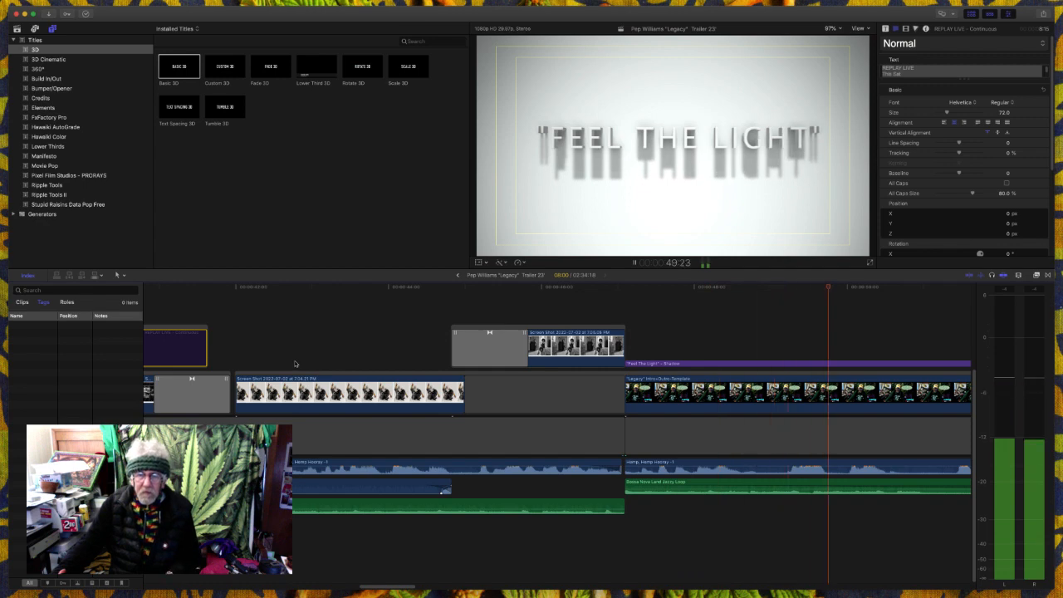
key("space")
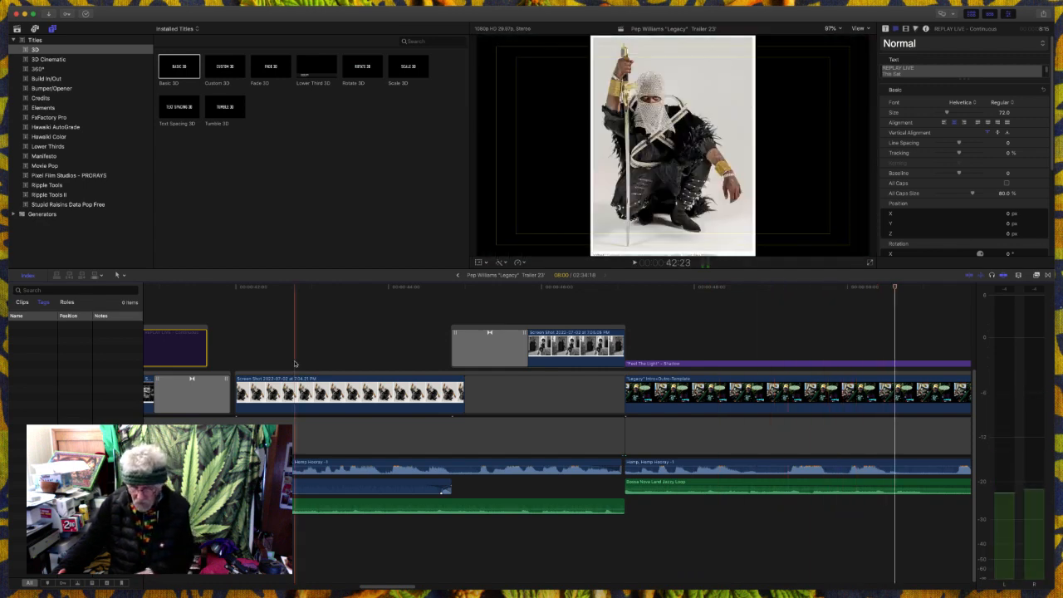
- Extend the end of the Echo name title over the kneeling masked figure's photo, to about 42:26
key("Left")
key("Left")
key("Left")
key("Left")
key("Left")
key("Left")
key("Left")
key("Left")
key("Left")
key("Left")
key("Left")
key("Left")
key("Left")
key("Left")
key("Left")
key("Left")
key("Left")
key("Left")
key("Left")
key("Left")
key("Left")
key("Left")
key("Left")
key("Left")
key("Left")
key("Left")
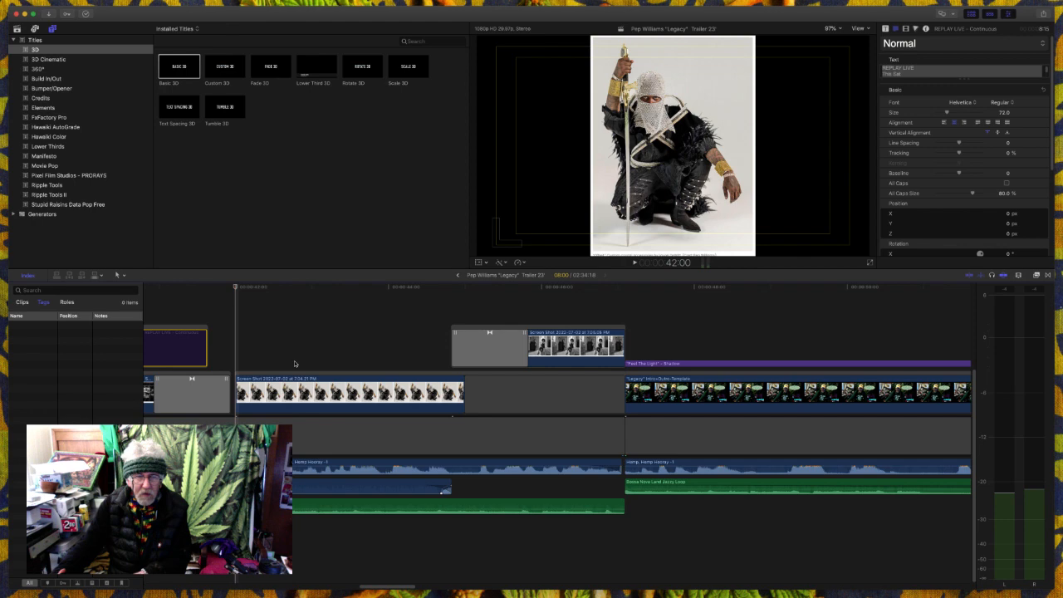
key("j")
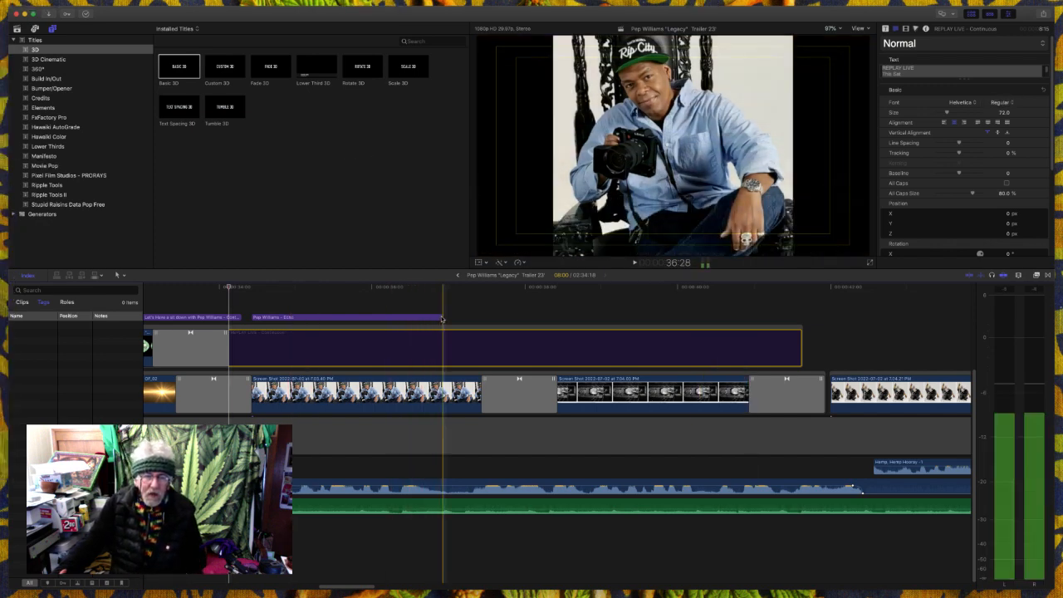
left_click_drag(441, 318, 897, 326)
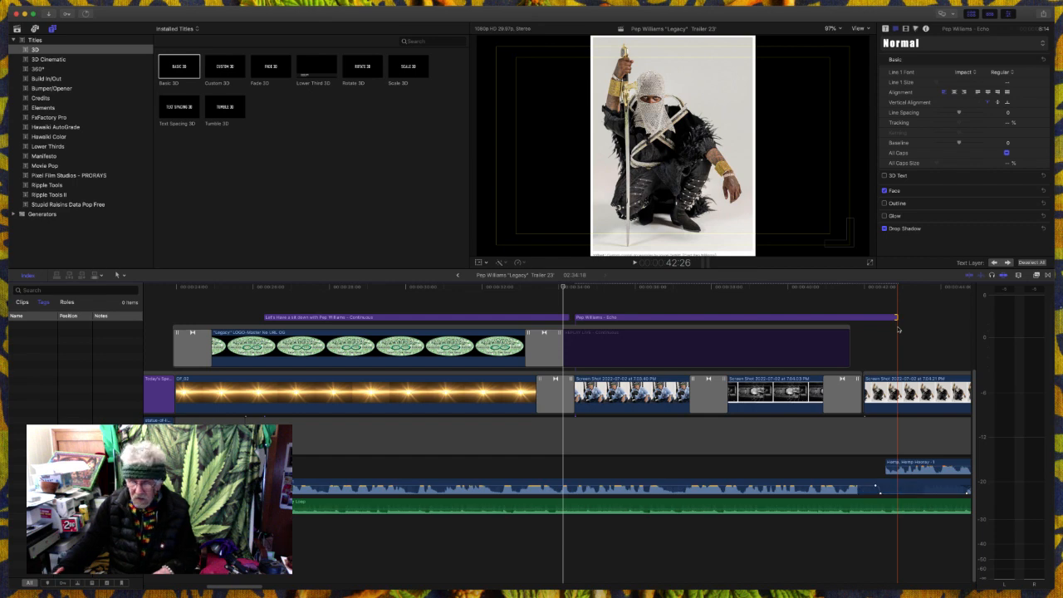
- Play from the London bridge photo under the extended Echo name title through to the "Feel The Light" title
scroll(898, 329, "right", 6)
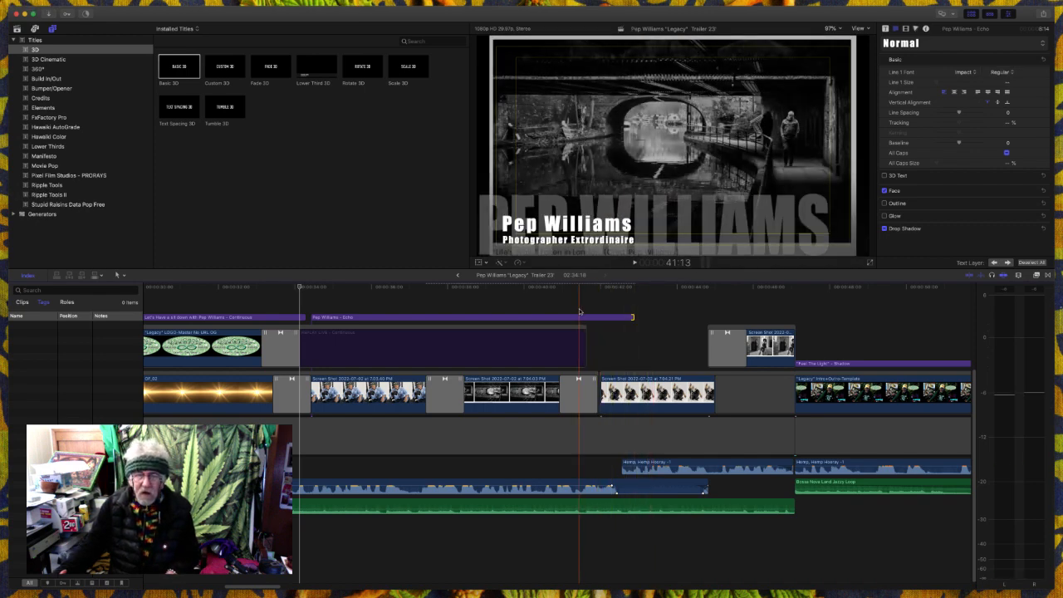
key("space")
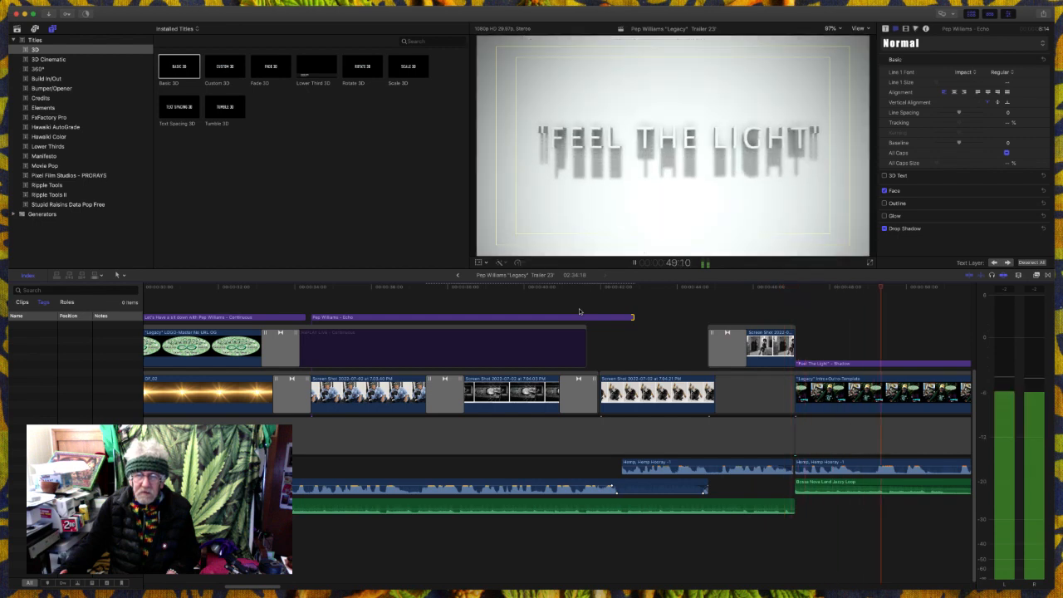
key("space")
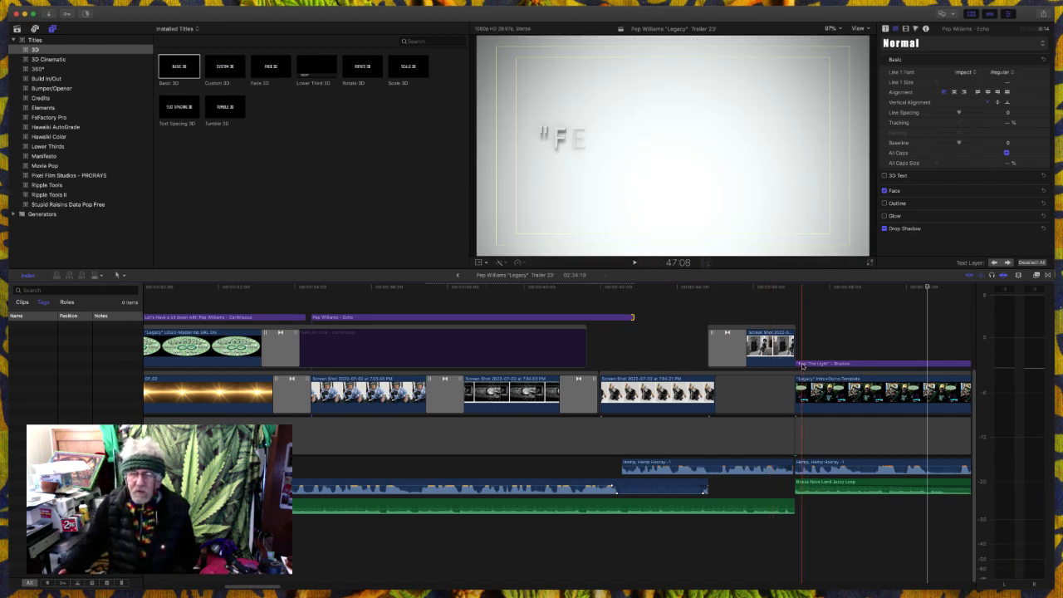
- Add cross dissolves to both ends of the "Feel The Light" title and play through to the "What is your Legacy" title
left_click(804, 396)
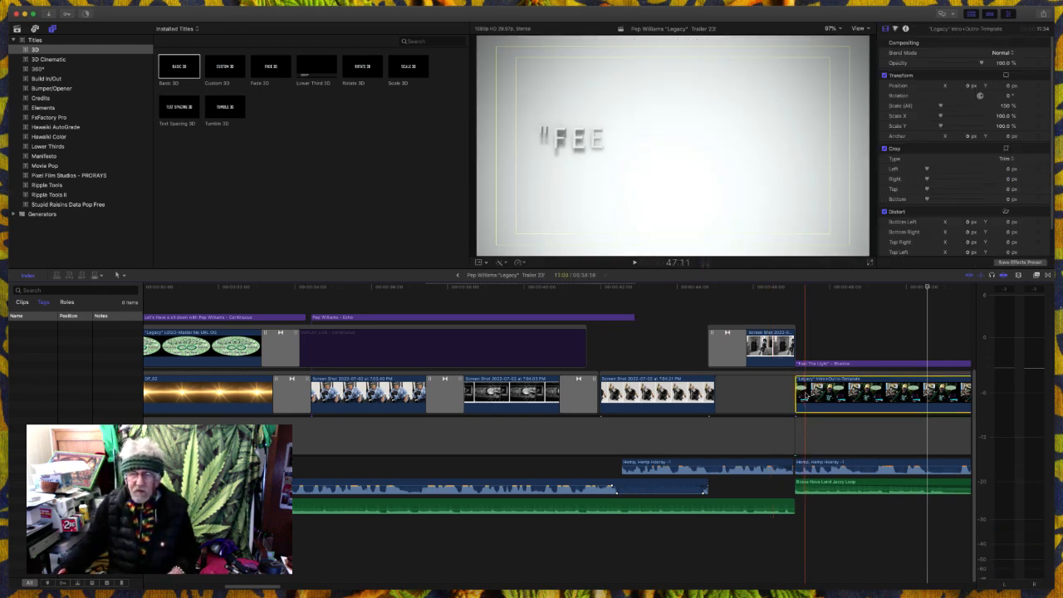
left_click(808, 364)
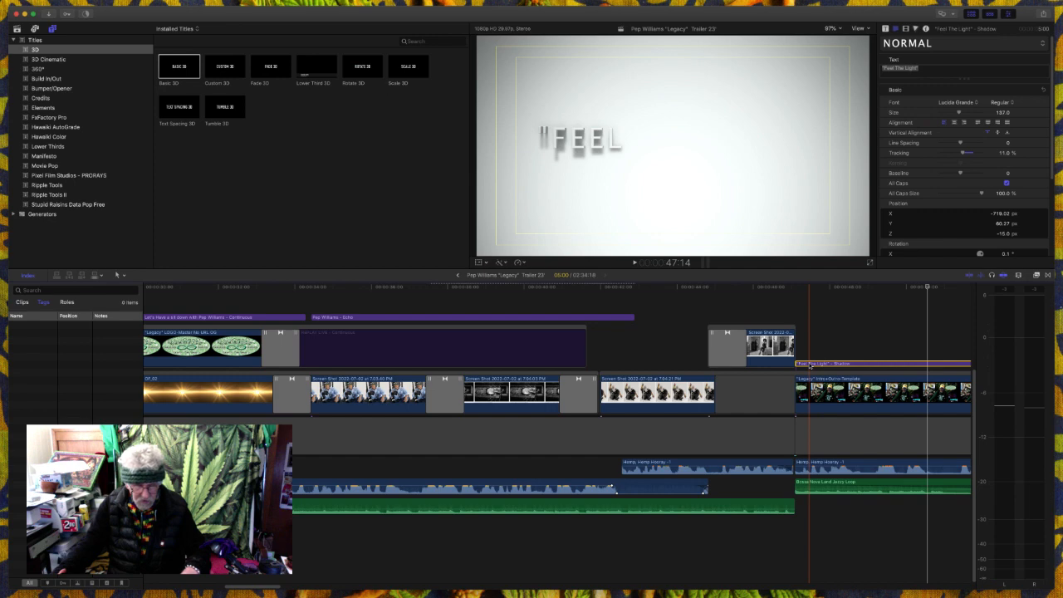
key("super+t")
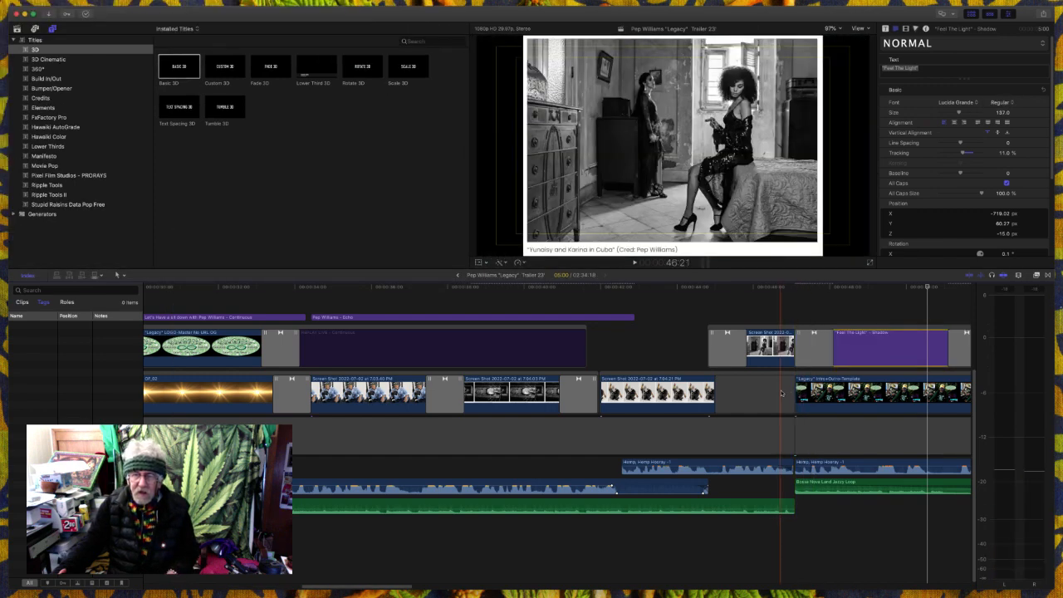
left_click(815, 351)
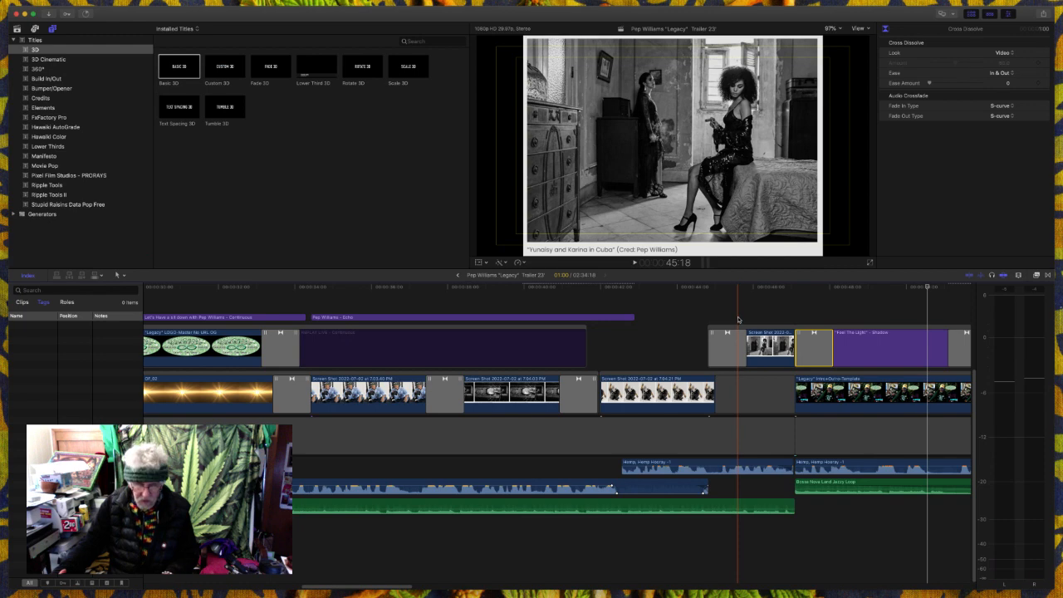
key("space")
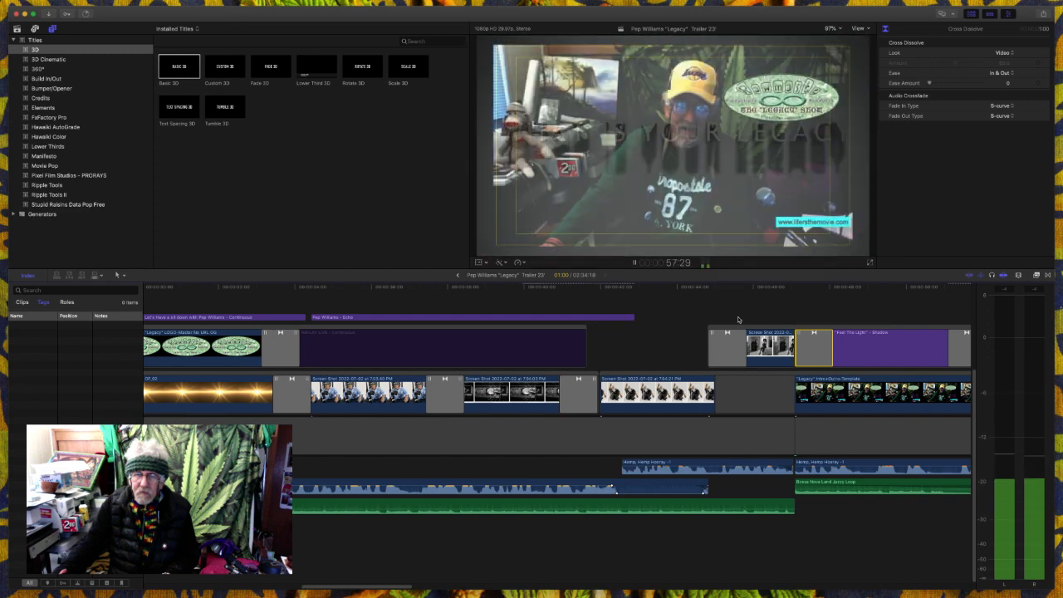
key("space")
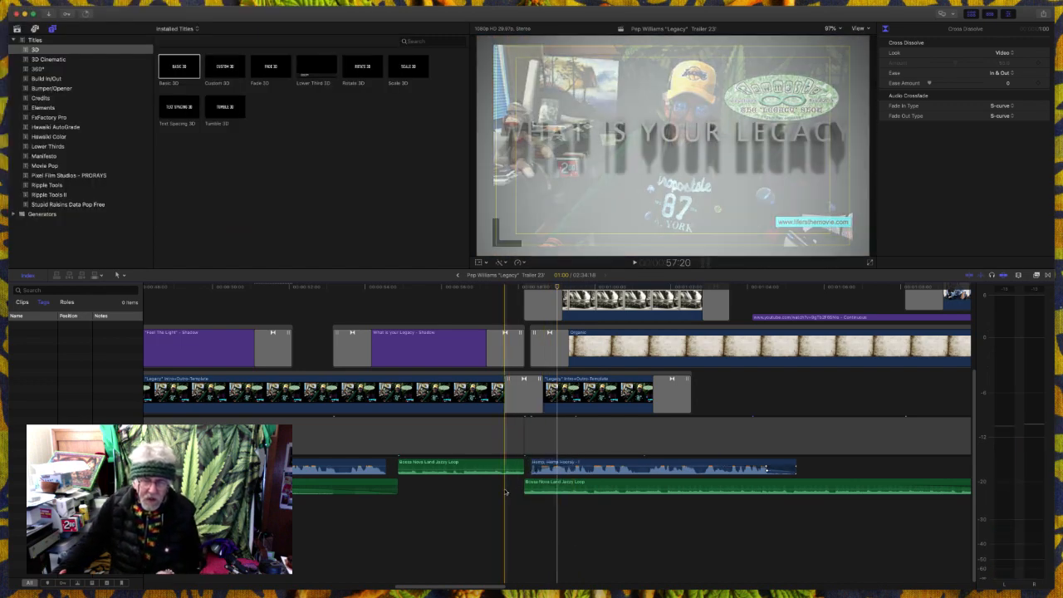
- Replay the transition from the "What is your Legacy" title into the waterfall card to check the music and dialogue there
key("space")
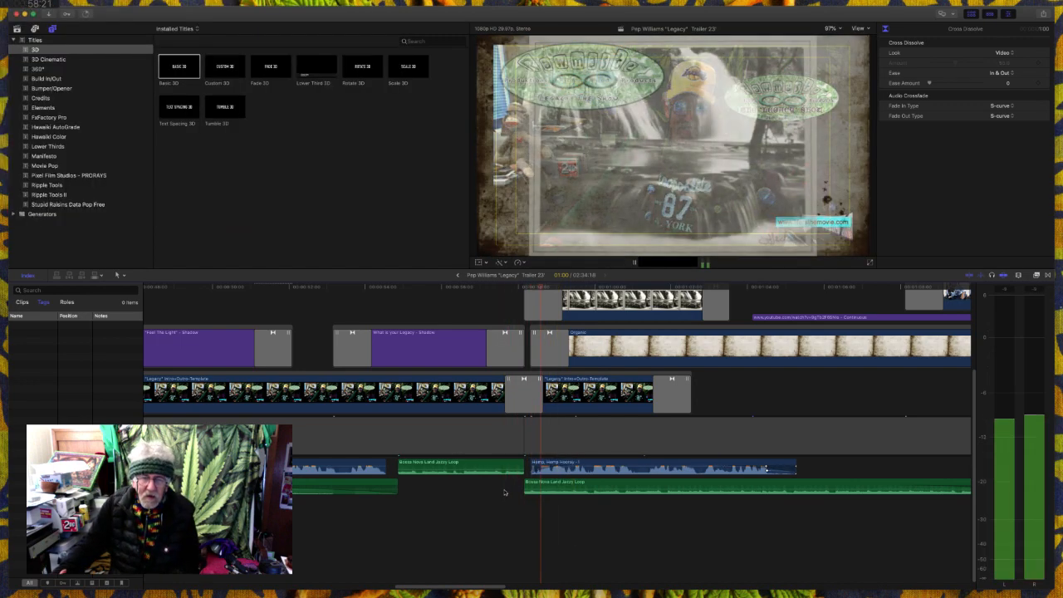
key("space")
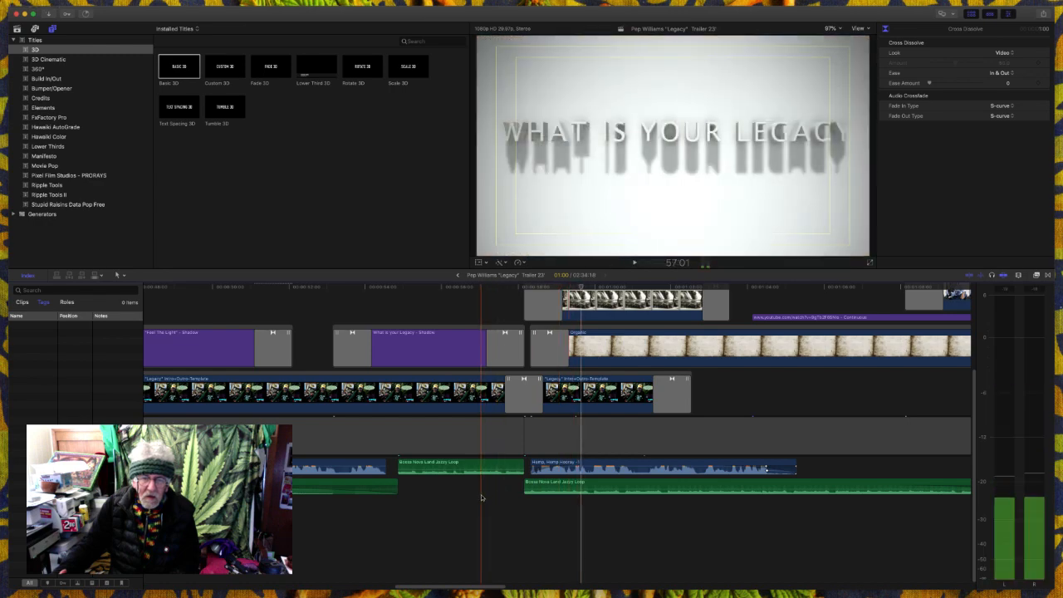
key("space")
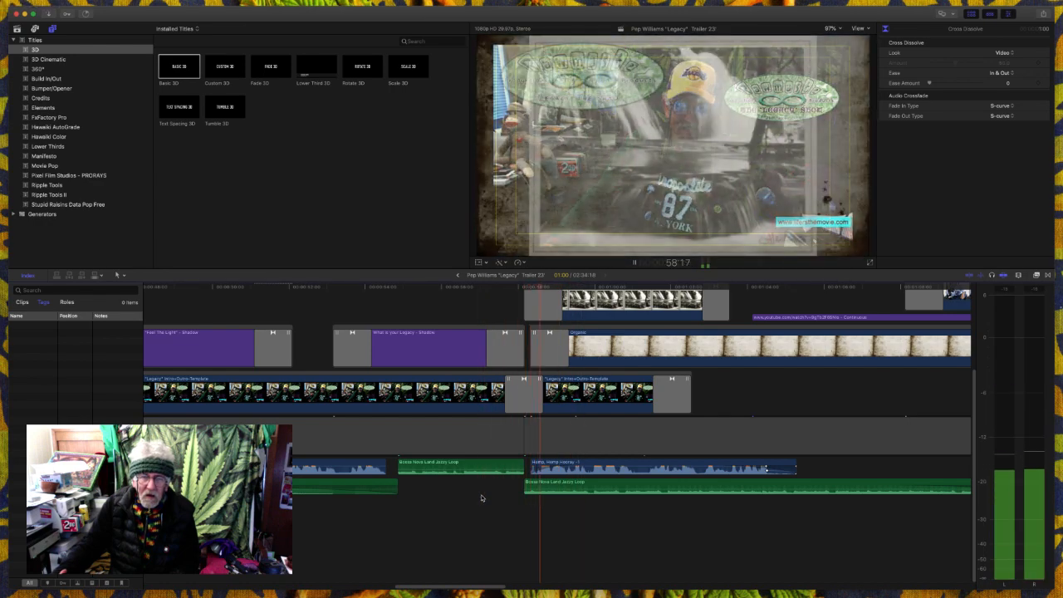
key("space")
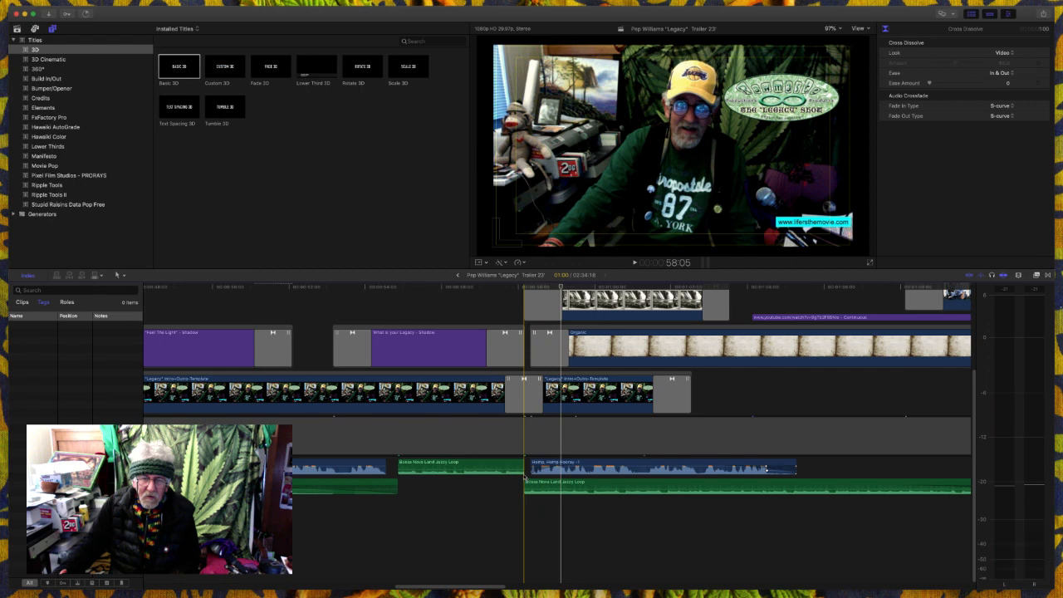
key("space")
key("space")
left_click(528, 470)
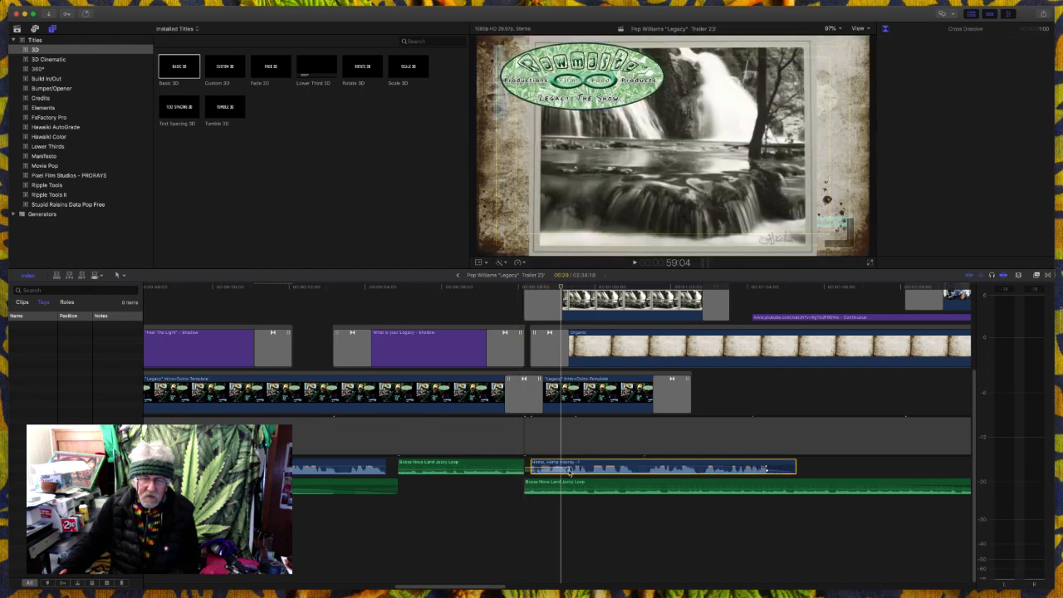
key("space")
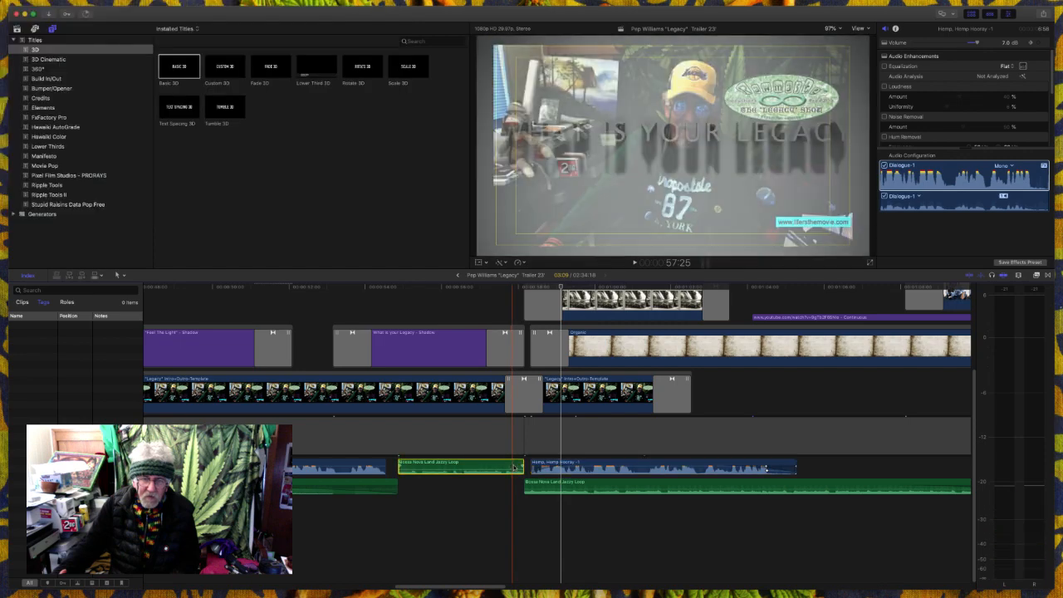
- Extend the earlier Bossa Nova music clip to the end of the second "Legacy" template clip's fade and disable the overlapping music clip
left_click(522, 467)
left_click_drag(521, 463, 688, 469)
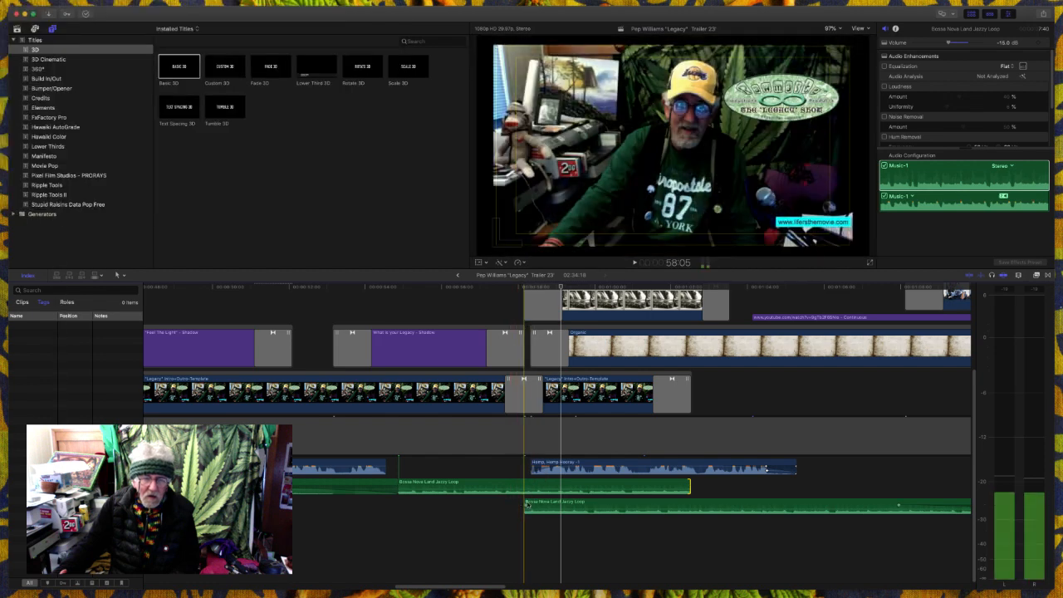
left_click(538, 504)
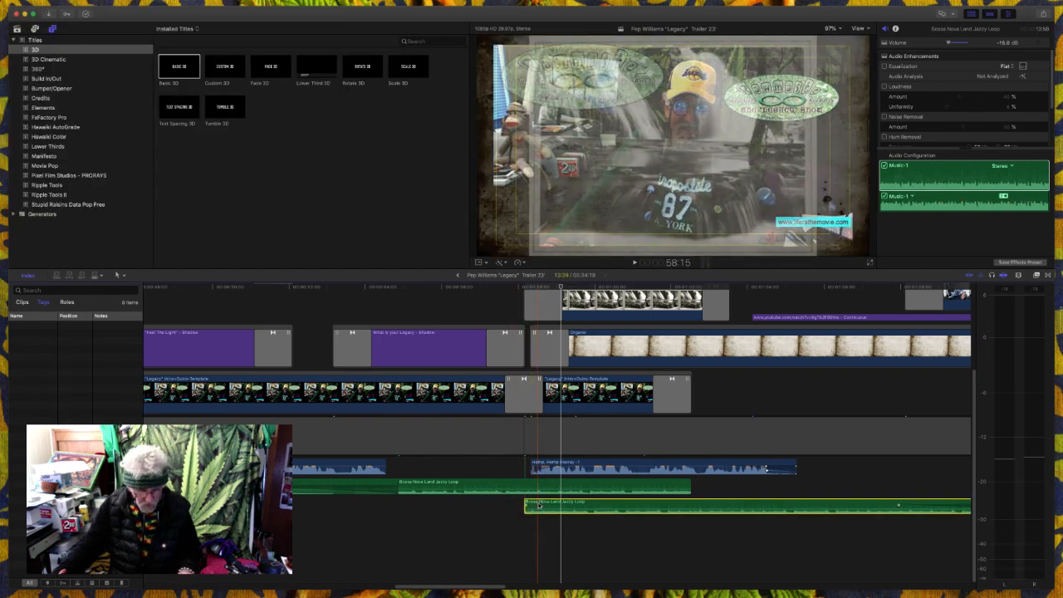
key("v")
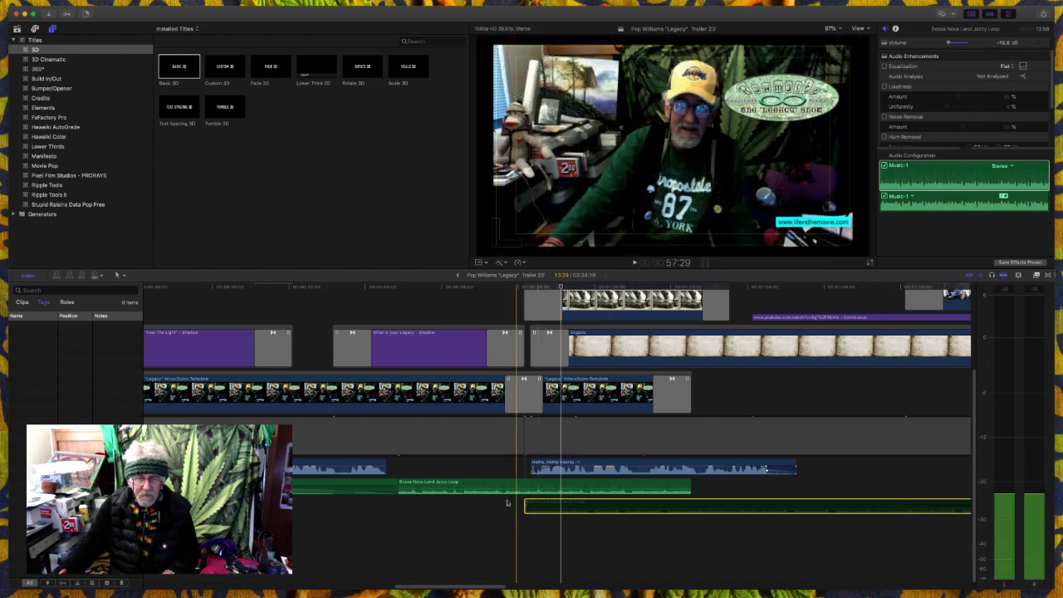
- Play from 57:05 on the "What is your Legacy" title through the "Today's SHOW" and live replay titles to check the music
left_click(485, 511)
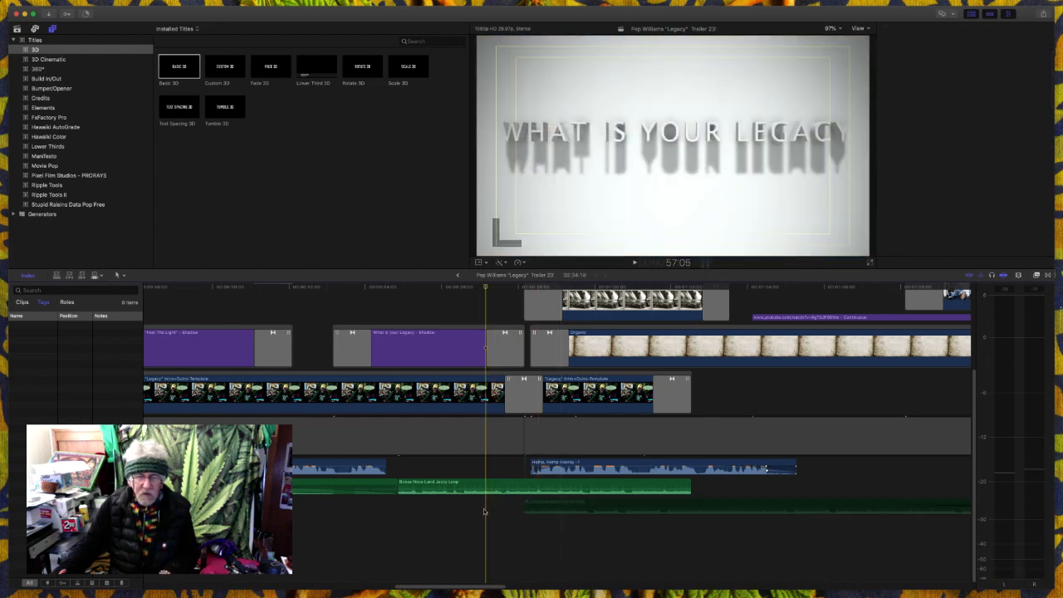
key("space")
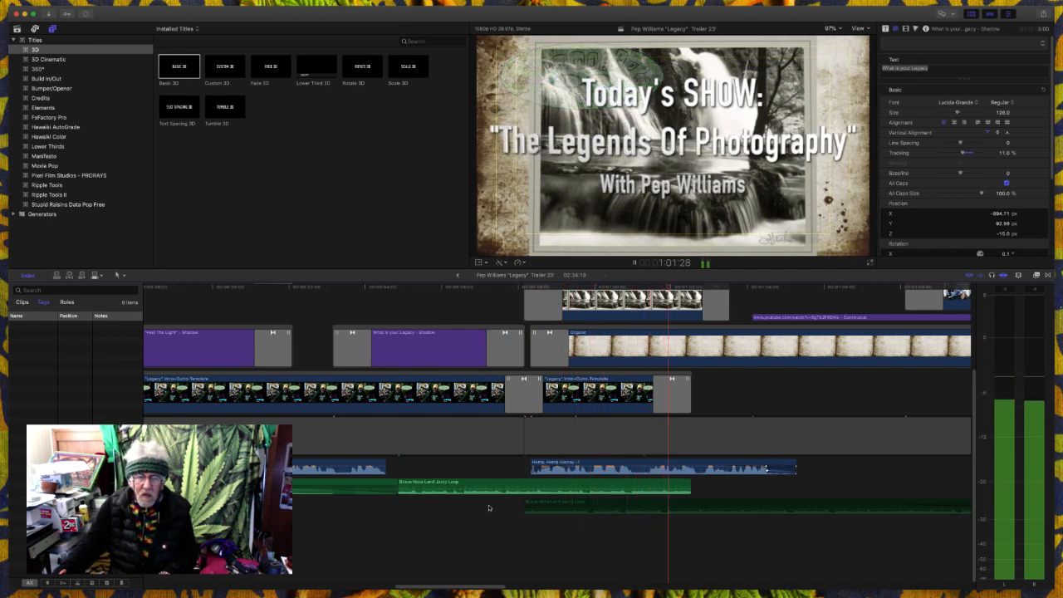
key("space")
left_click(482, 514)
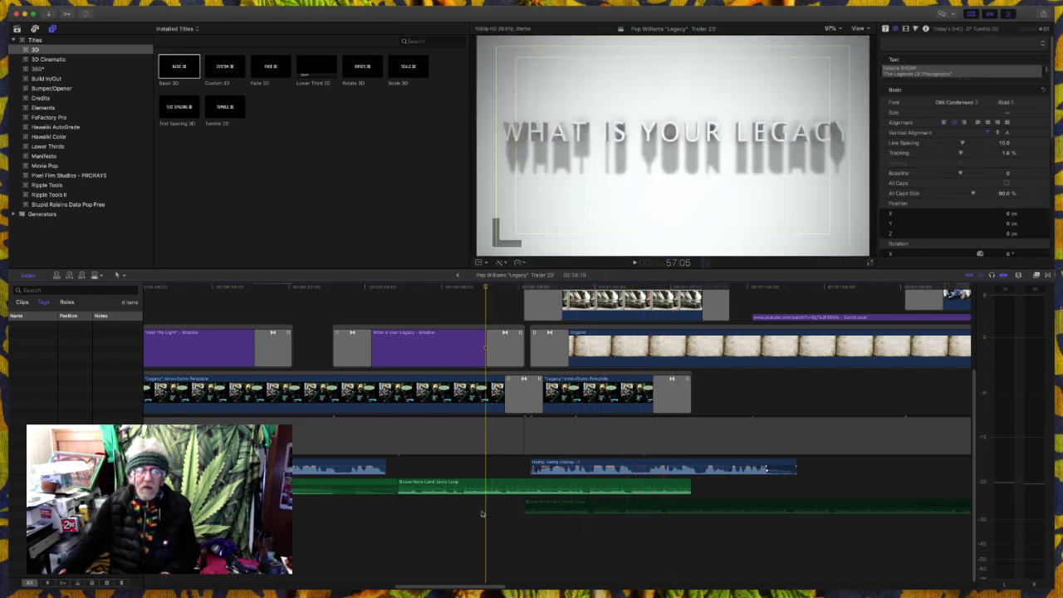
key("space")
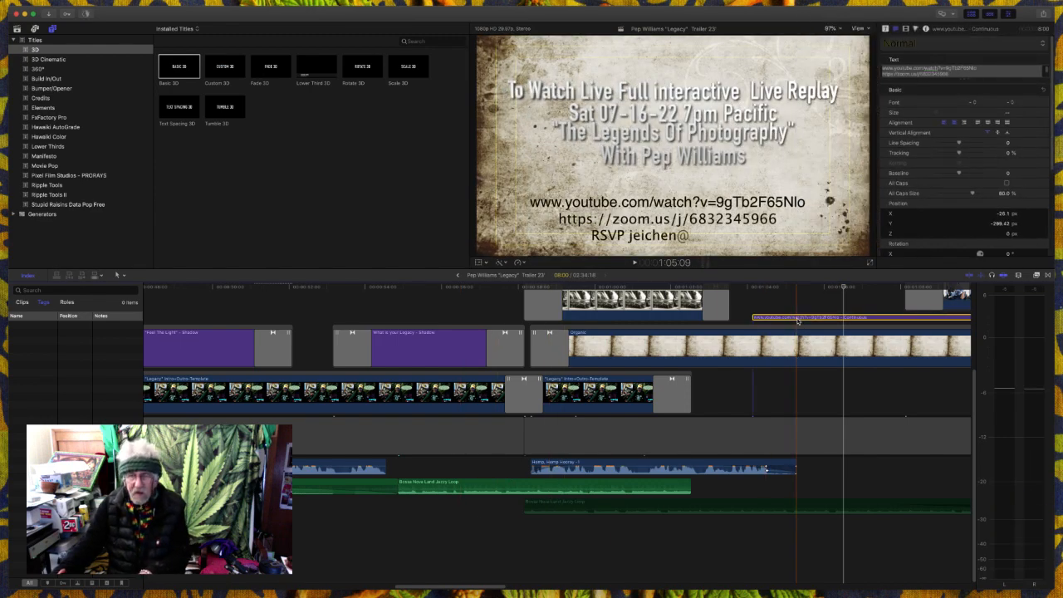
- Delete the web link title shown beneath the live replay text on the parchment background
key("Delete")
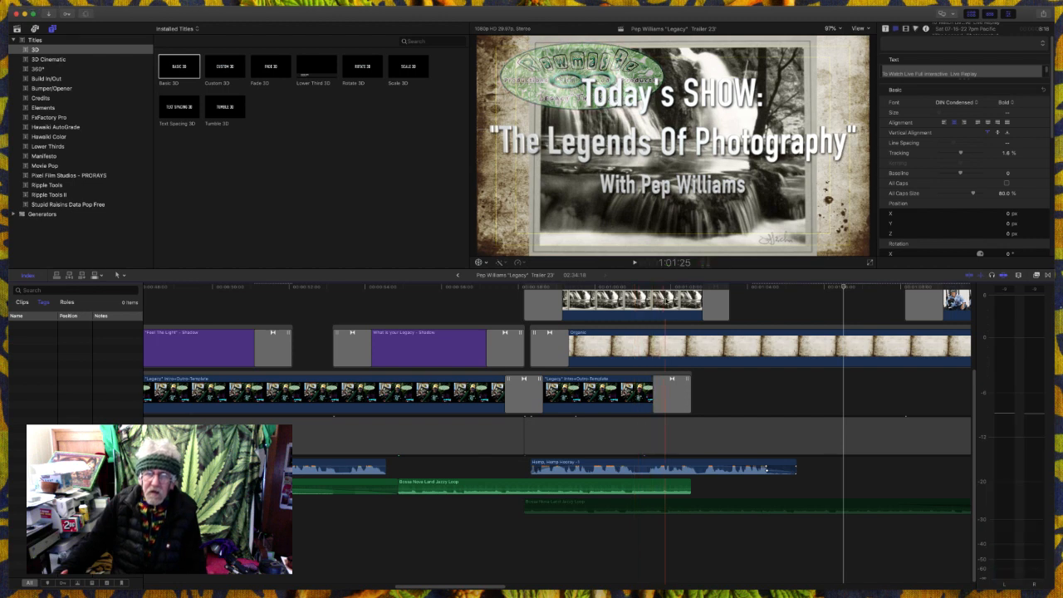
scroll(664, 299, "up", 5)
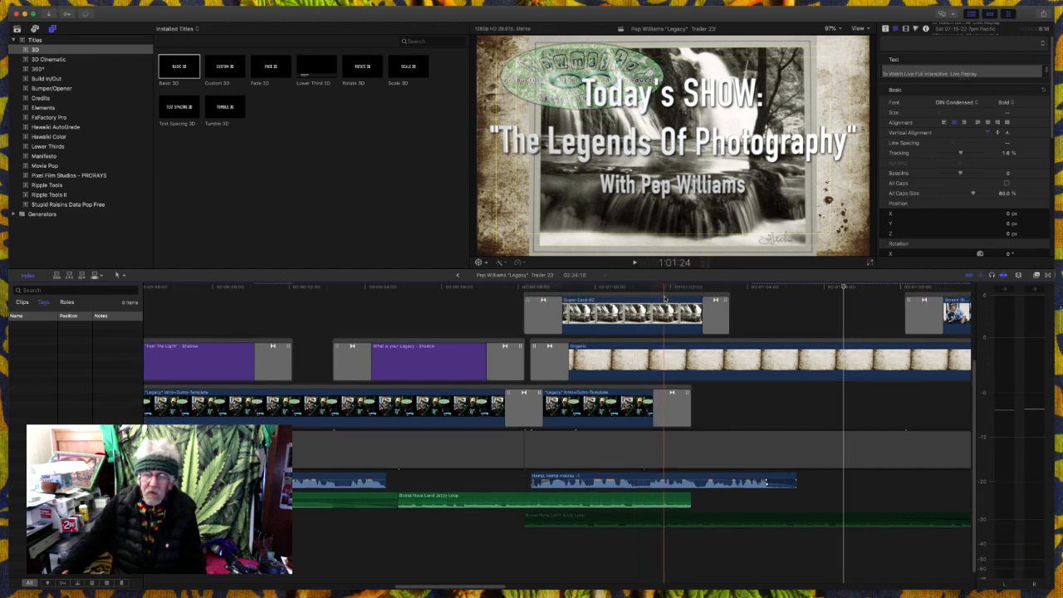
left_click(660, 316)
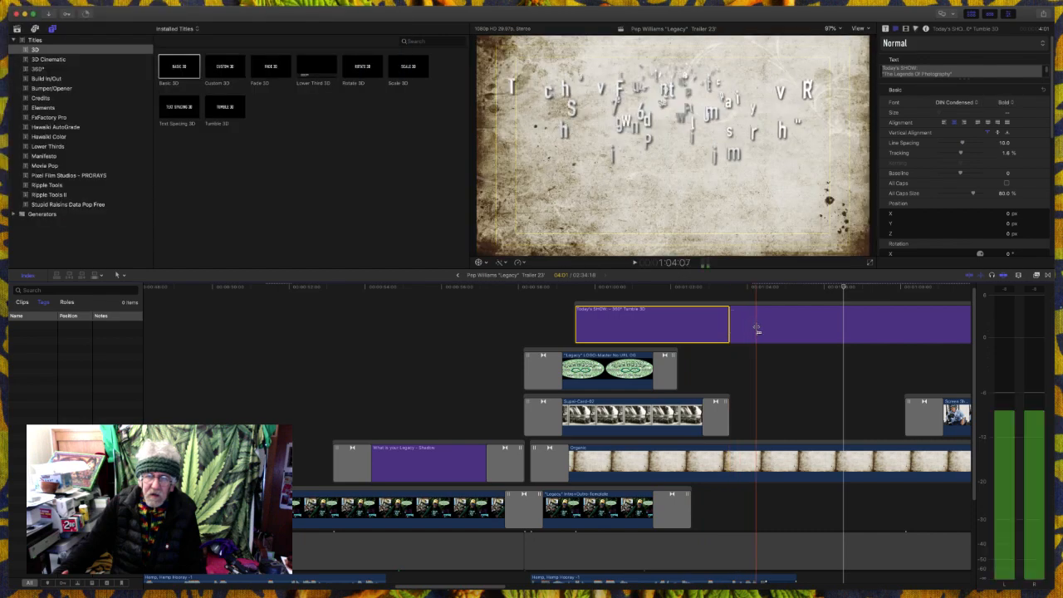
- Play from 59:05 through the "Today's SHOW" title into the live replay title, and select the "Today's SHOW" title
left_click(561, 350)
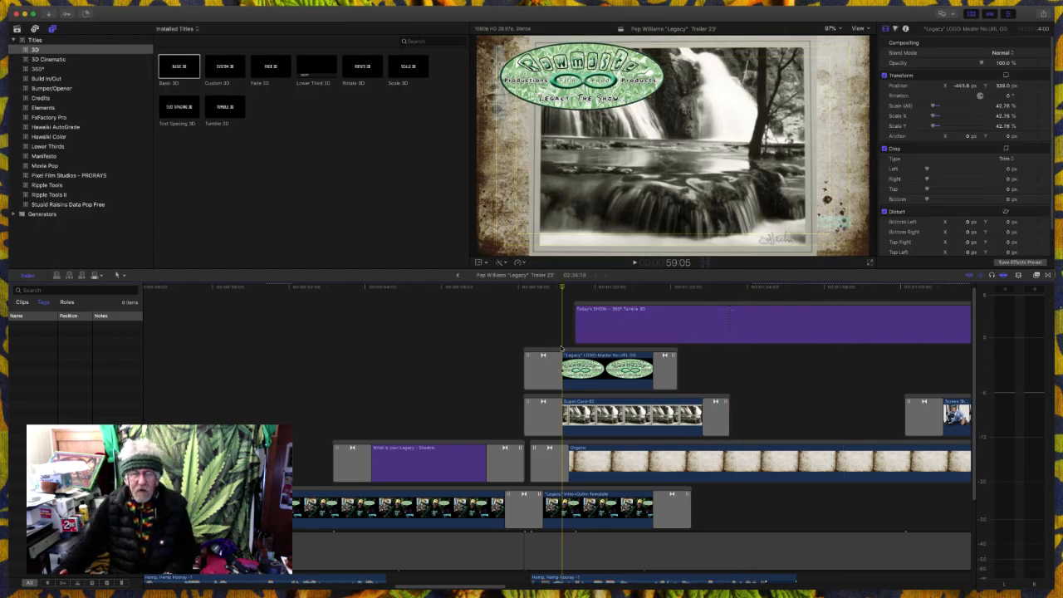
key("space")
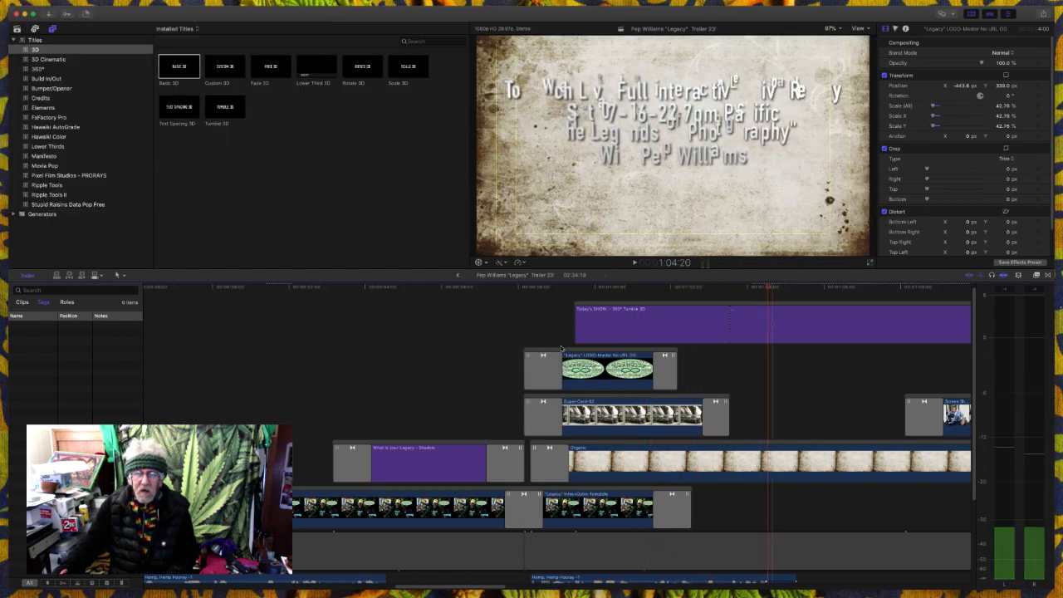
key("space")
left_click(670, 325)
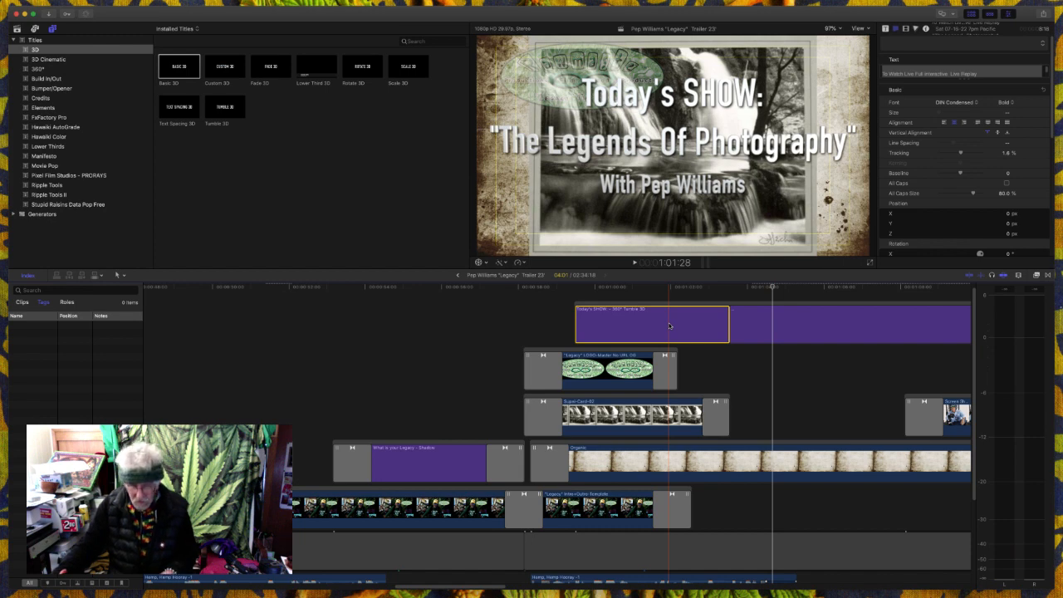
key("Delete")
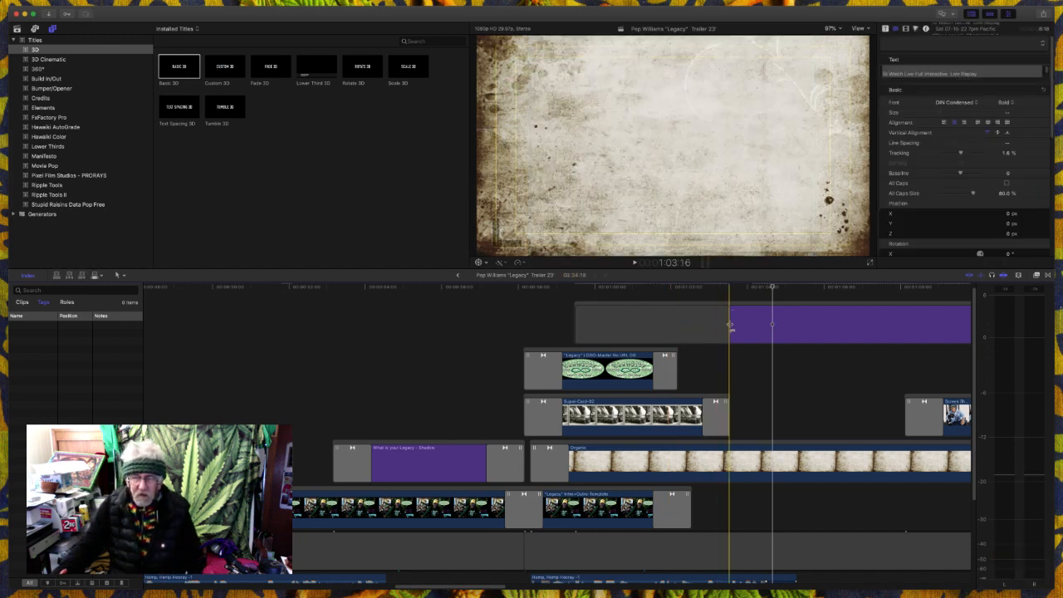
left_click_drag(730, 325, 669, 333)
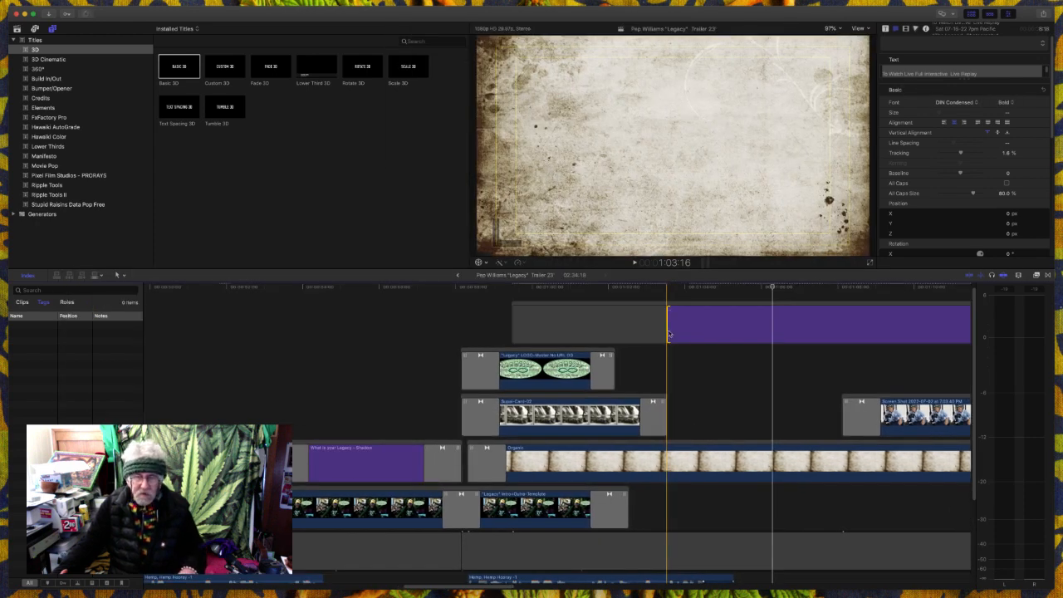
left_click(694, 374)
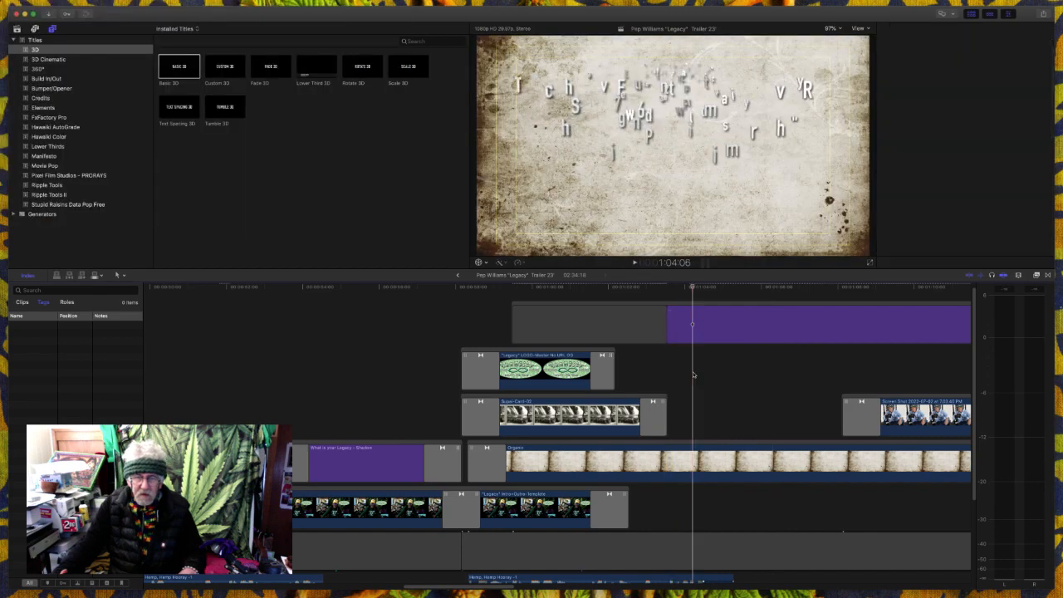
key("super+z")
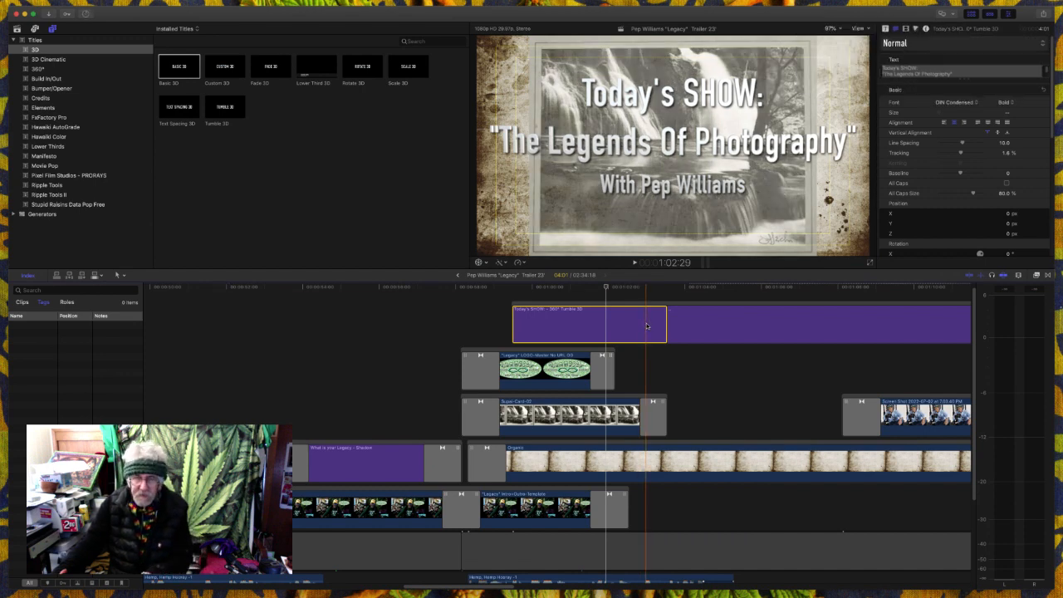
- Remove the "Today's SHOW" title so the live replay title moves up into its place, and play the section from 58:25
key("Delete")
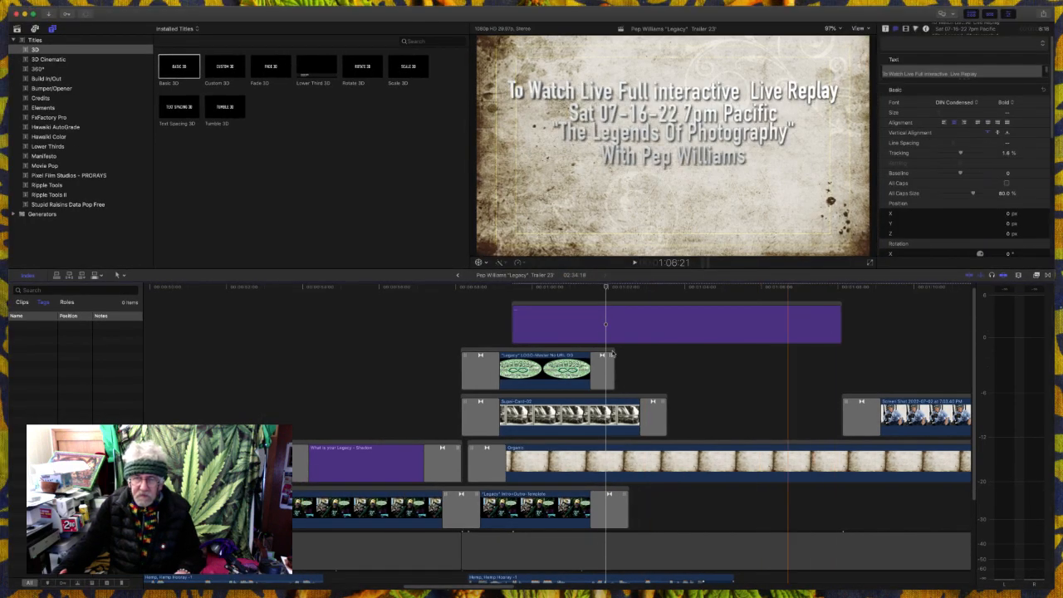
left_click(488, 352)
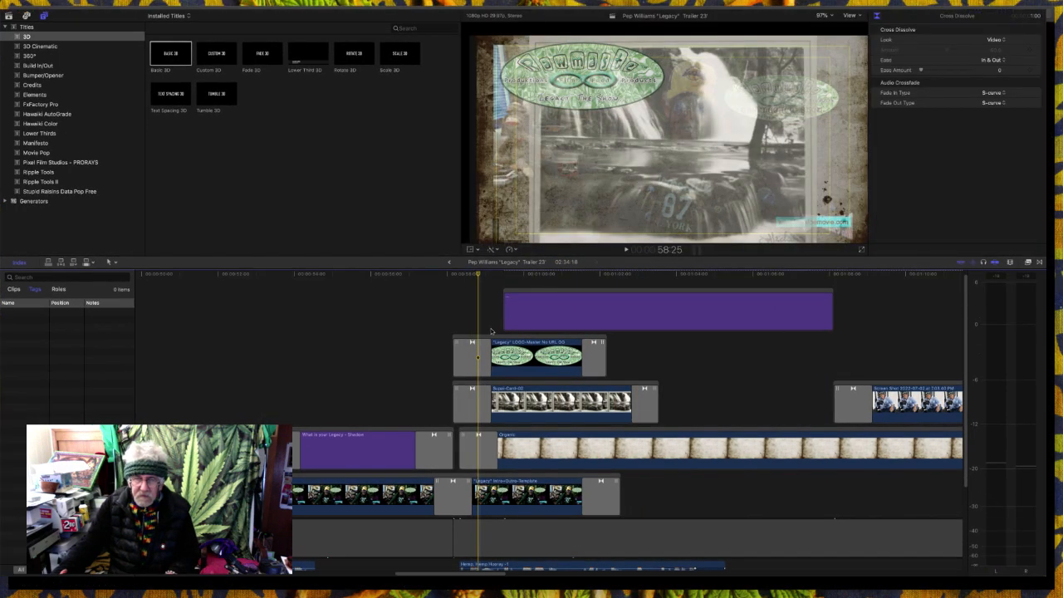
key("space")
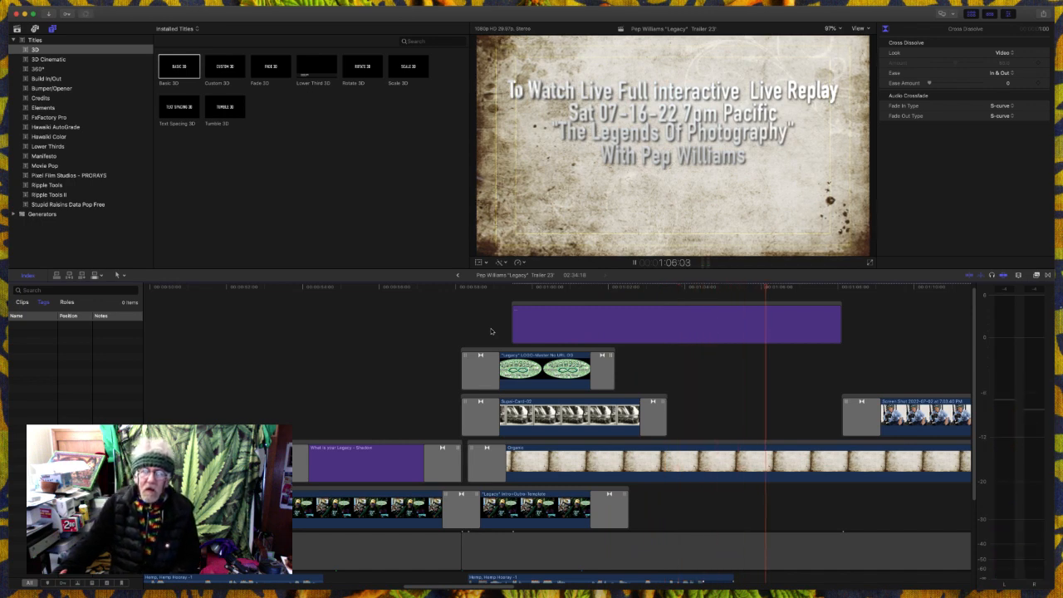
key("space")
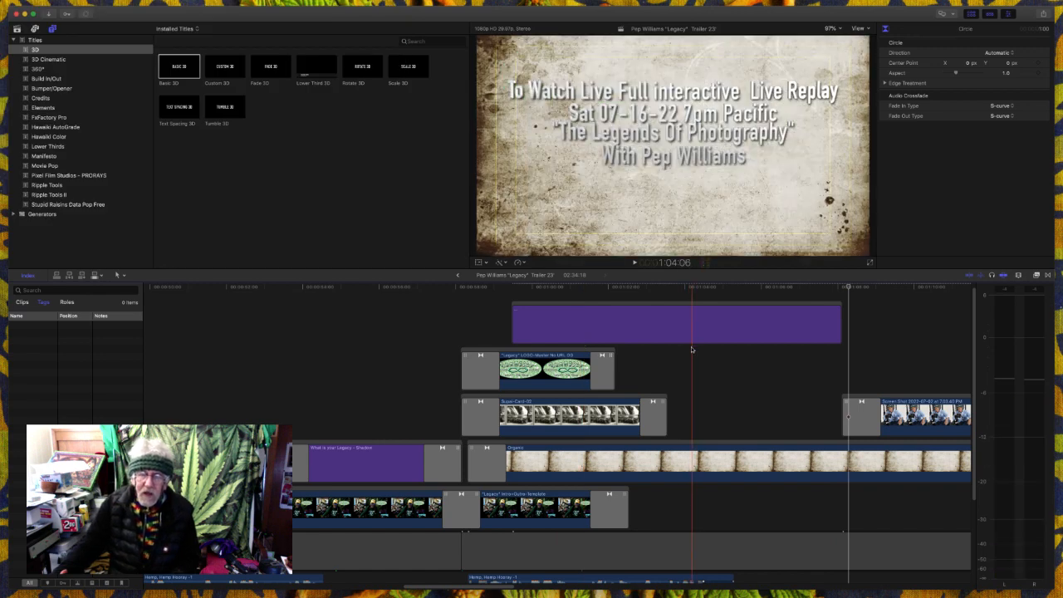
- Delete the live replay title above the logo and waterfall clips, along with the empty gap it leaves
left_click(570, 316)
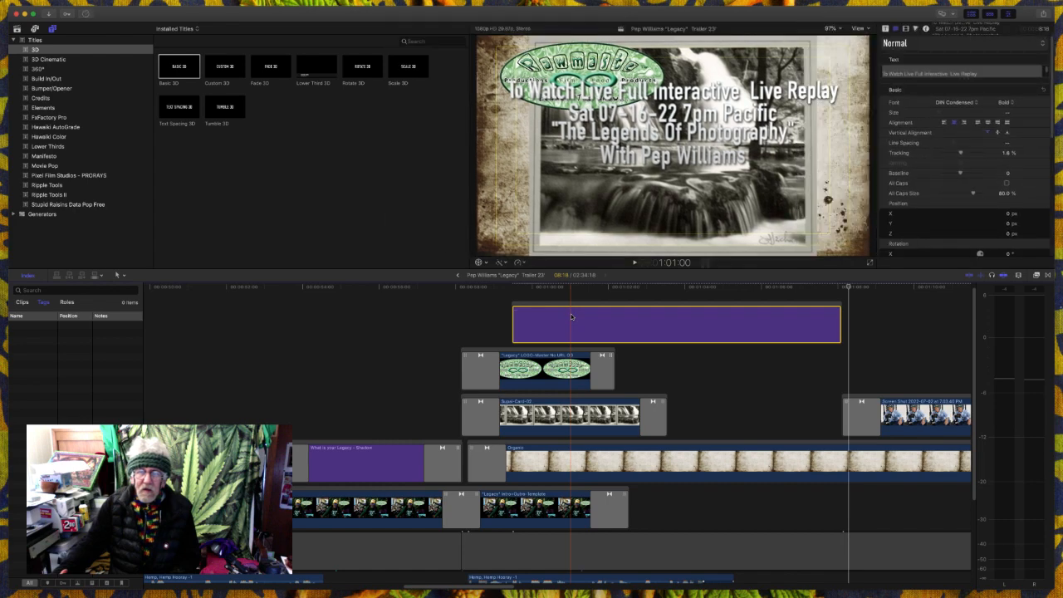
key("Delete")
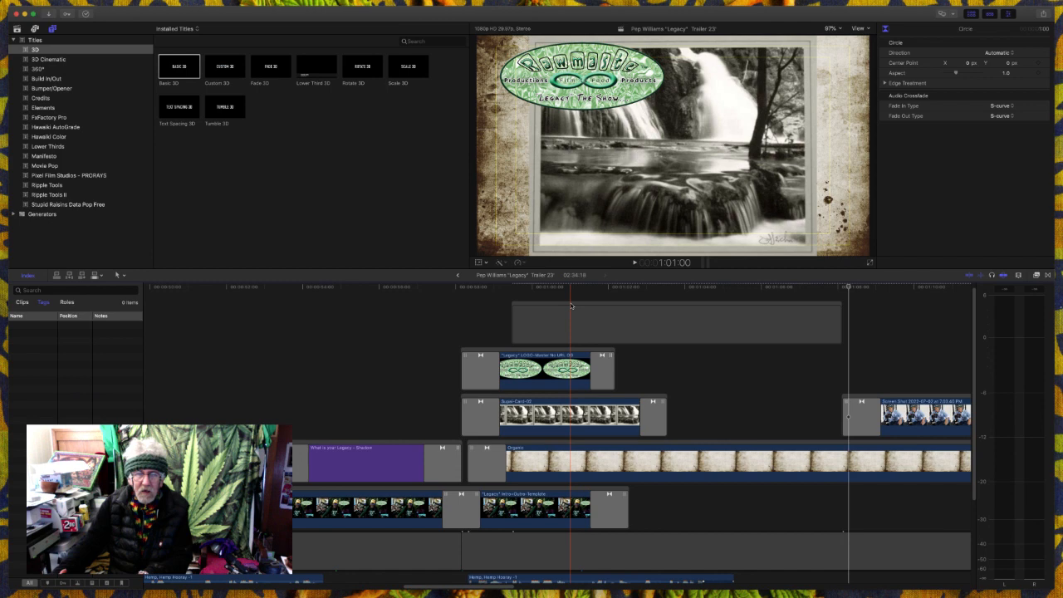
left_click(571, 306)
key("Delete")
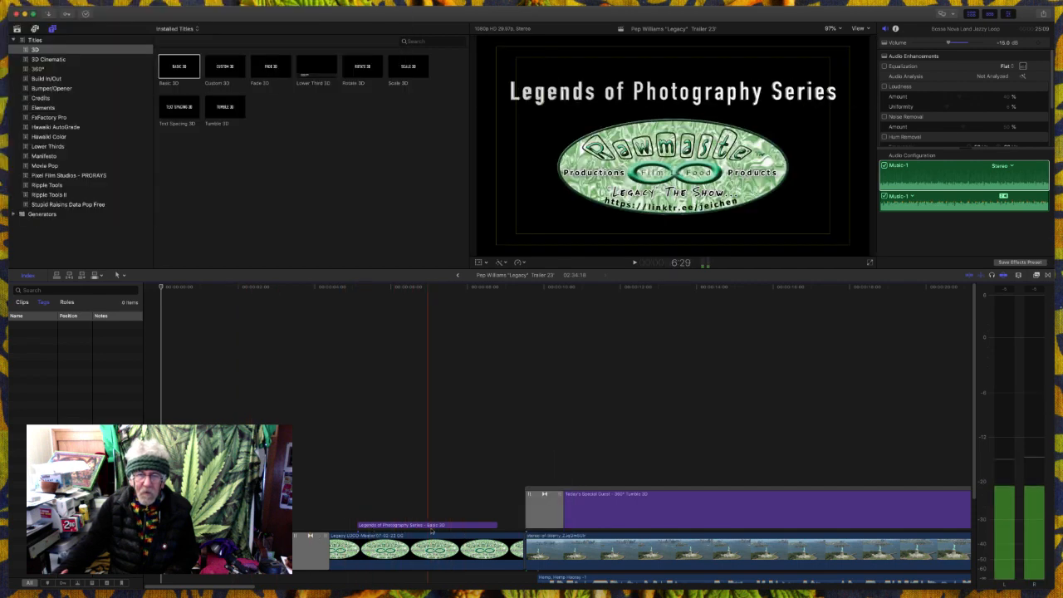
- Copy the "Legends of Photography Series" title from the opening logo and play from 57:24 past the waterfall clip
left_click(437, 525)
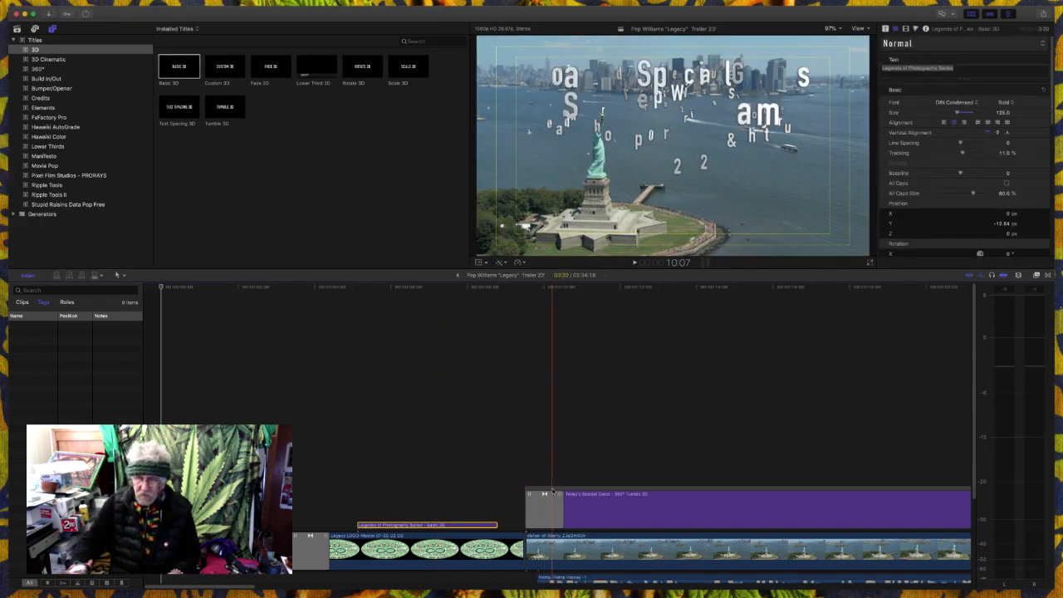
scroll(553, 492, "right", 3)
scroll(553, 491, "right", 15)
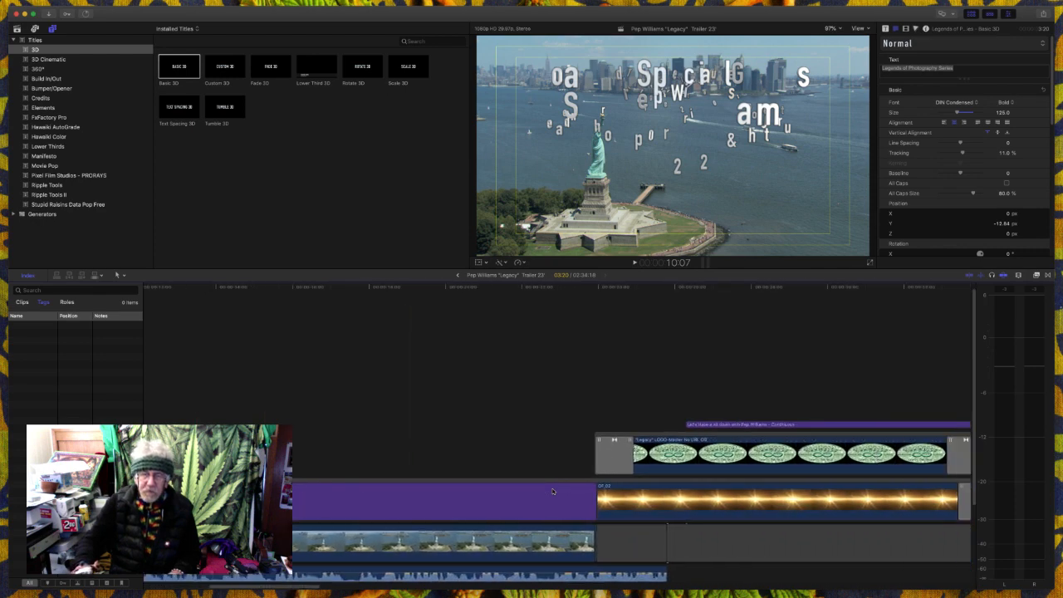
scroll(553, 491, "right", 15)
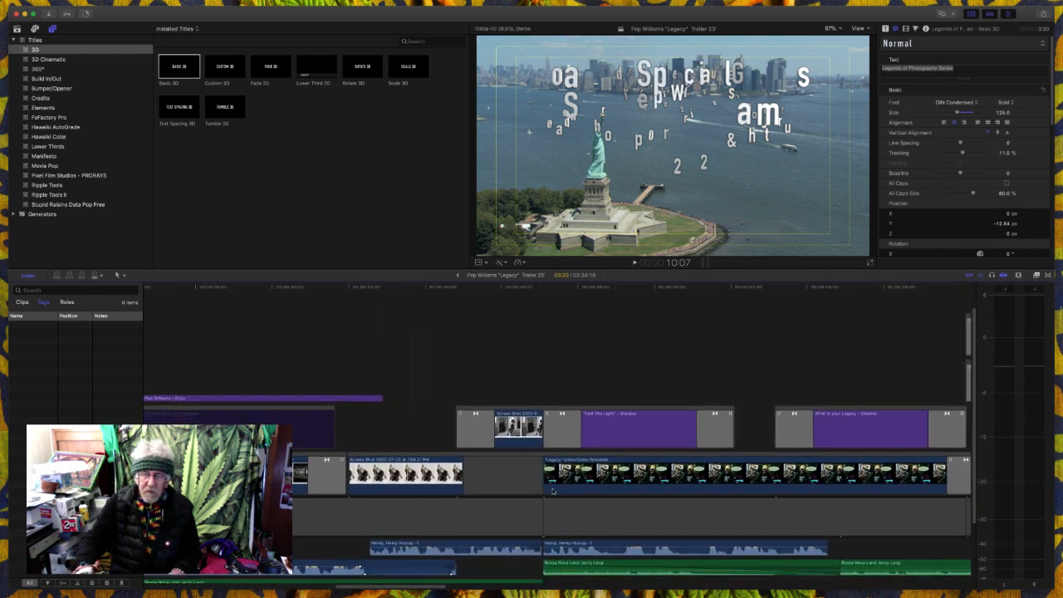
scroll(553, 491, "right", 8)
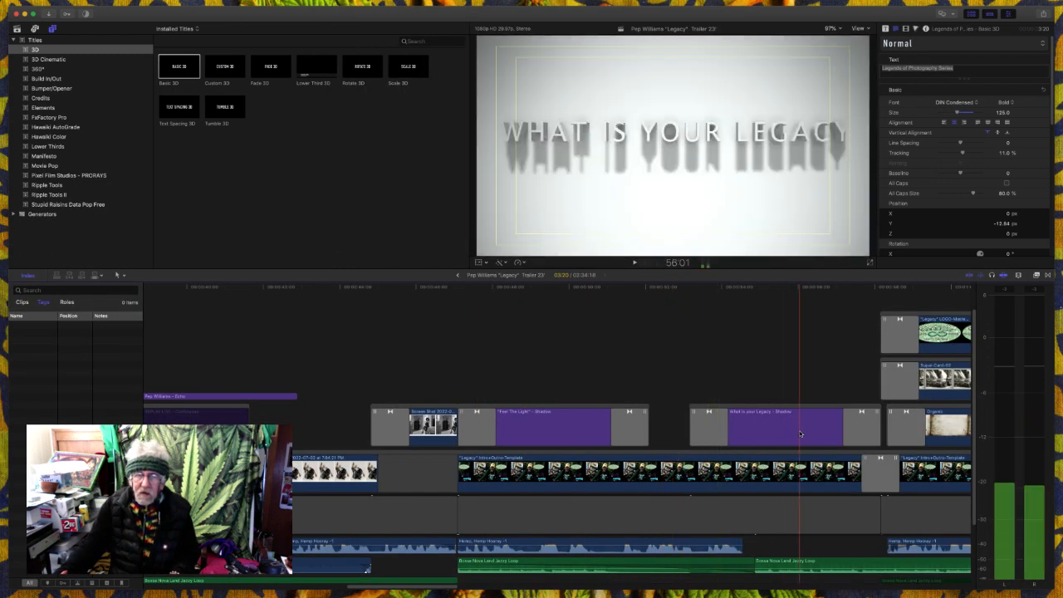
scroll(799, 433, "right", 10)
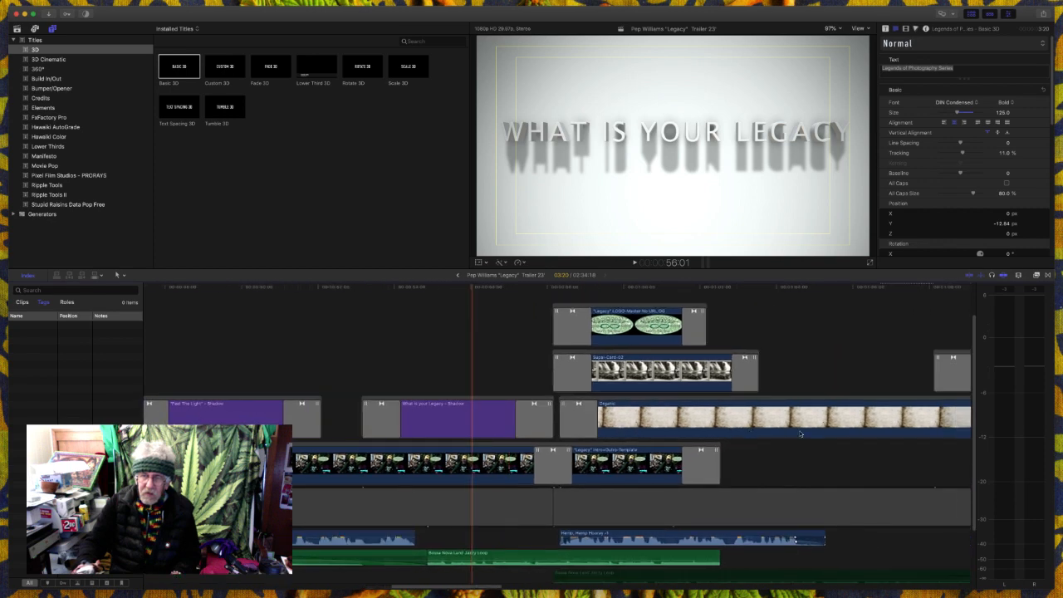
scroll(800, 434, "right", 1)
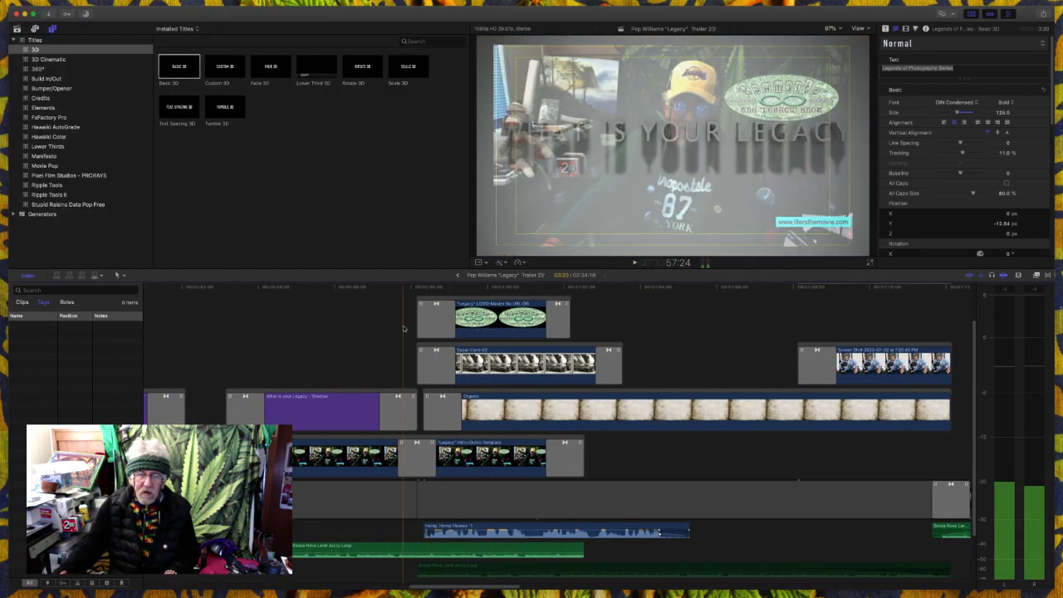
key("space")
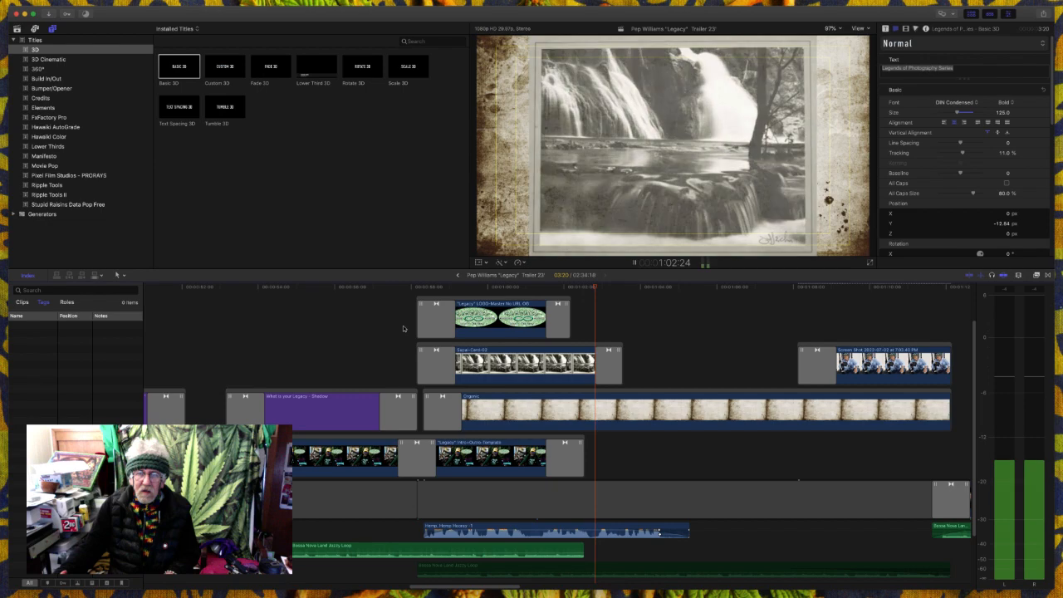
key("space")
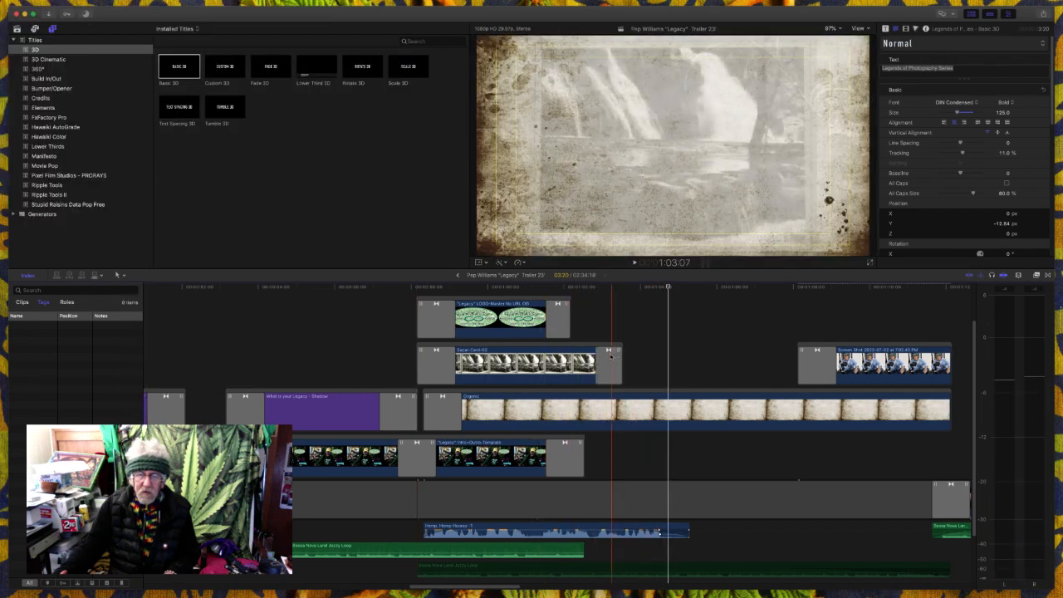
- Extend the waterfall card clip and the "Legacy" logo clip above it so both closing dissolves end at the playhead
left_click_drag(607, 350, 652, 350)
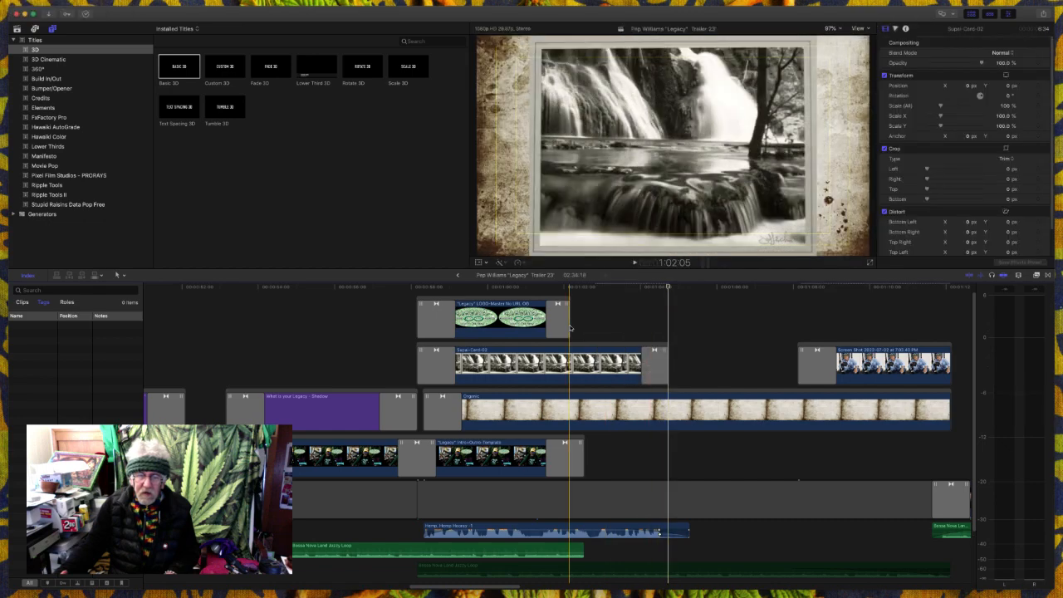
left_click_drag(558, 305, 653, 314)
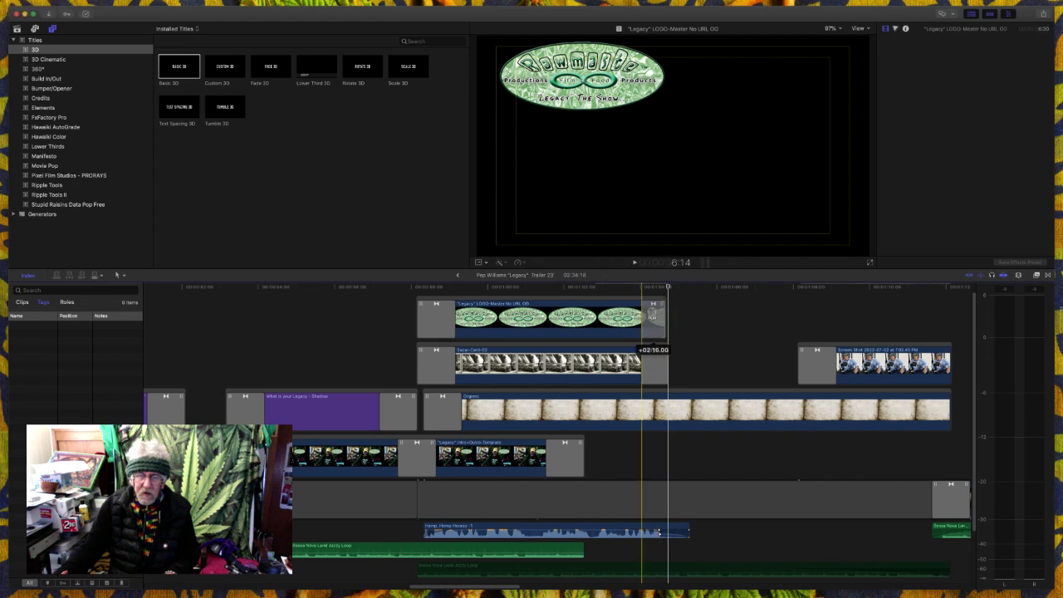
left_click_drag(653, 314, 656, 312)
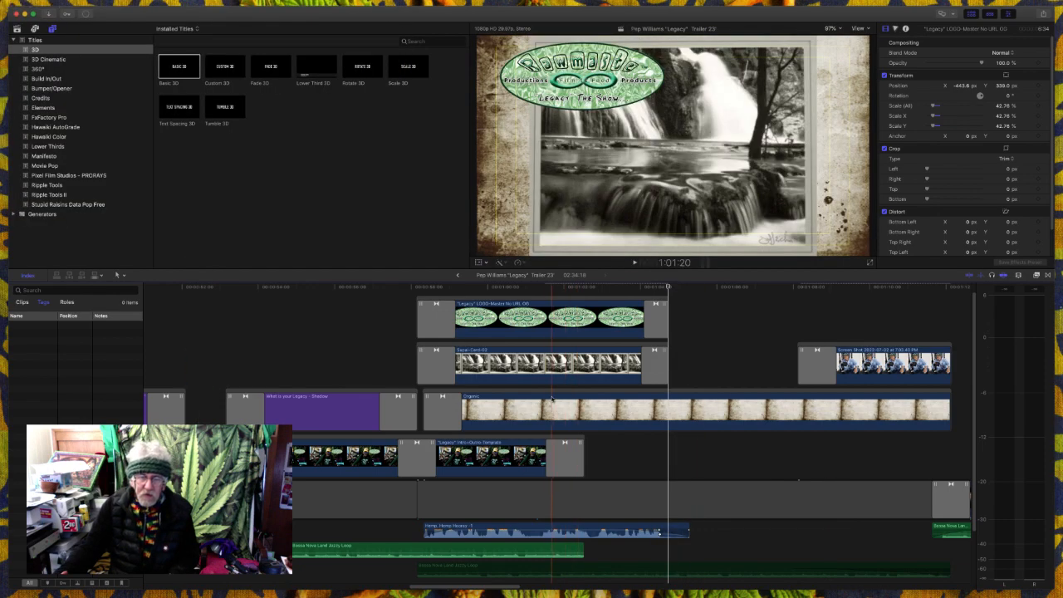
- Paste the "Legends of Photography Series" title above the logo clip at 59:05 and extend it to the logo's closing dissolve
scroll(549, 397, "up", 1)
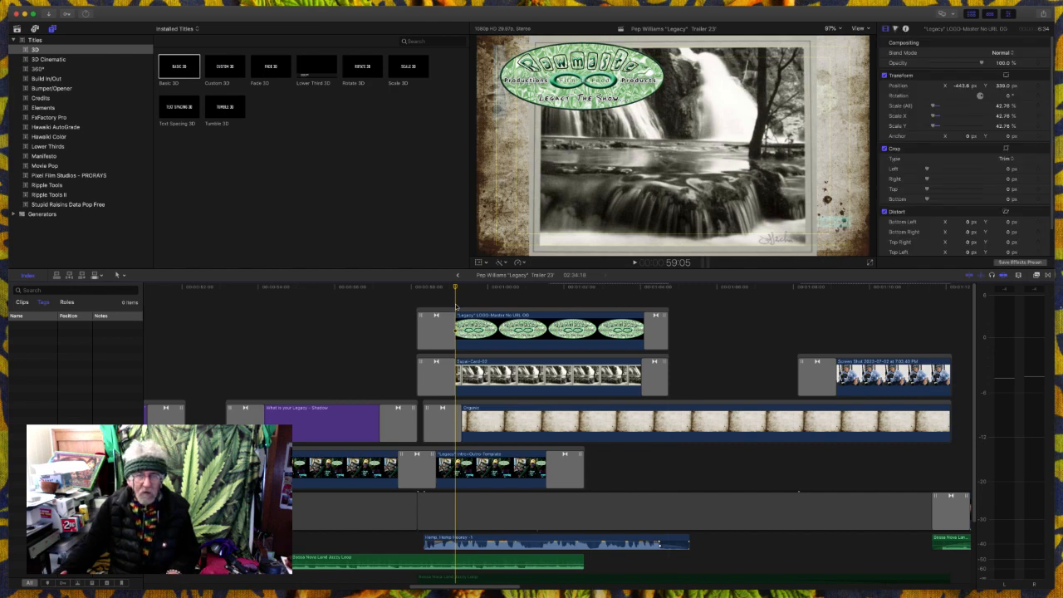
key("q")
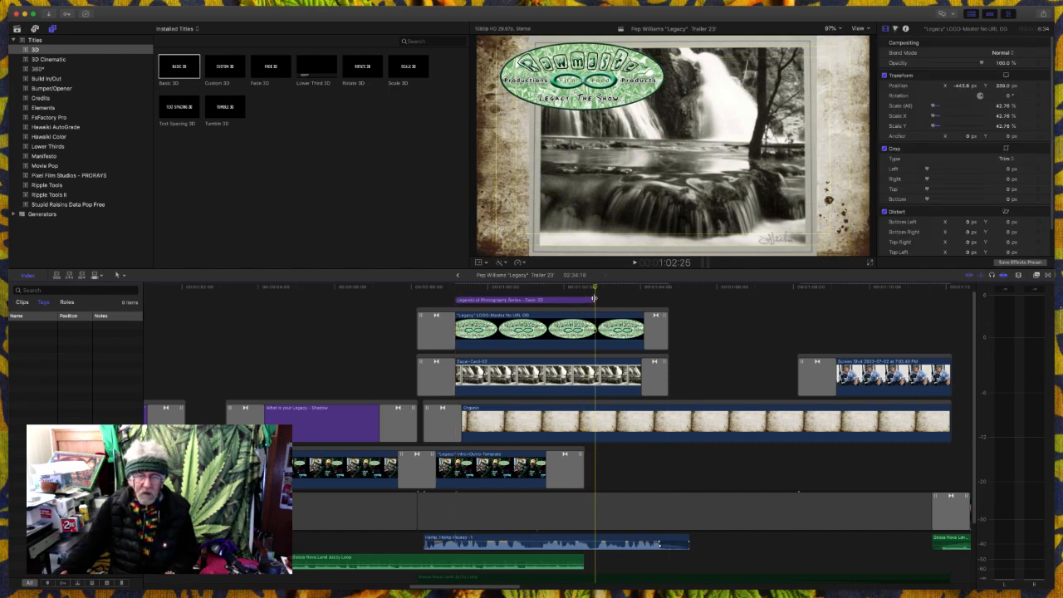
left_click_drag(595, 297, 638, 303)
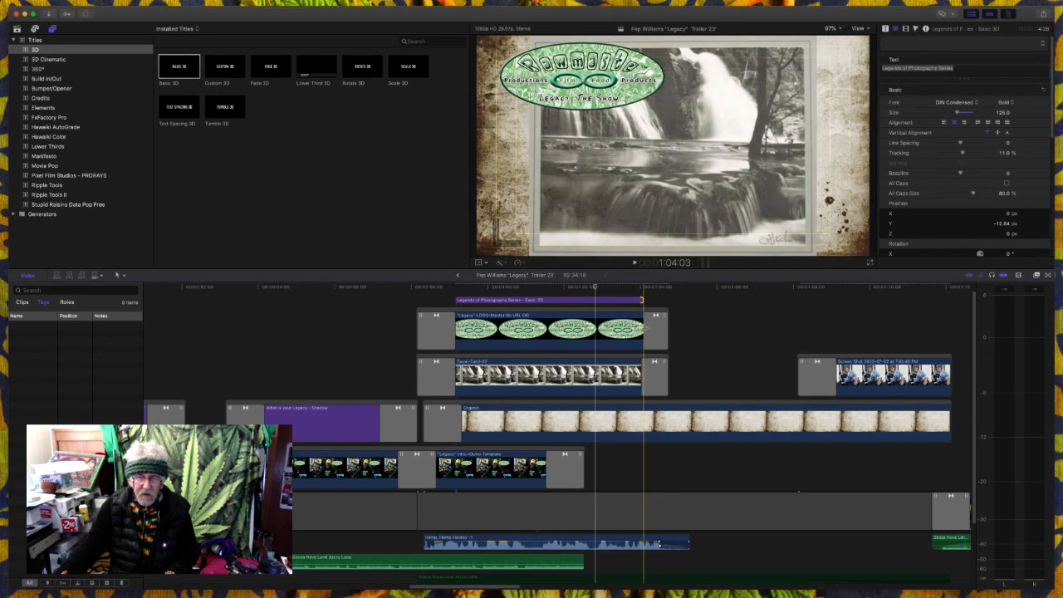
- Play from the end of the "What is your Legacy" title into the "Legends of Photography Series" title to check how it sits
left_click(653, 330)
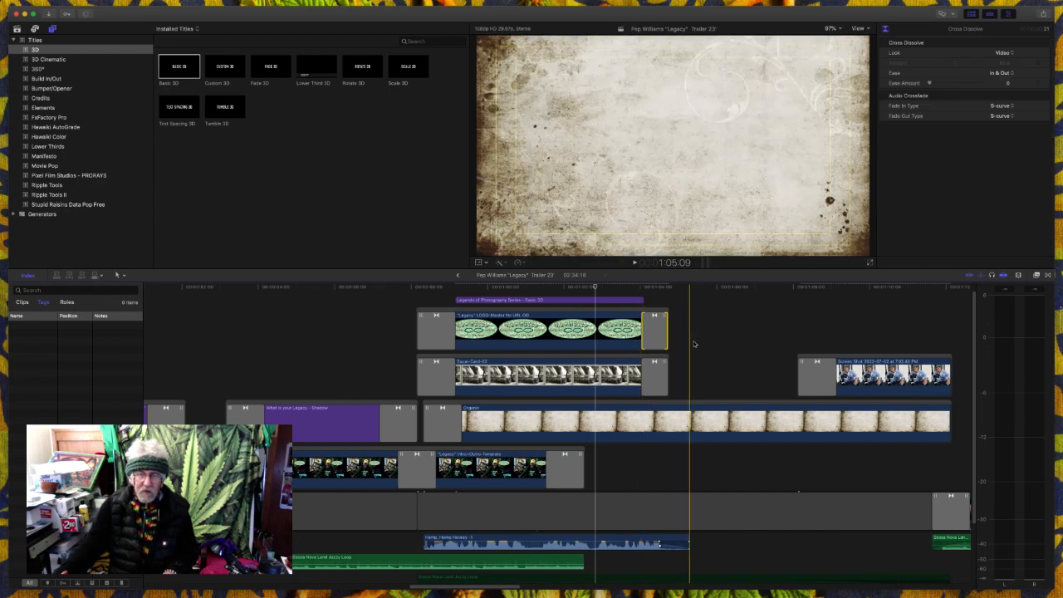
left_click(694, 342)
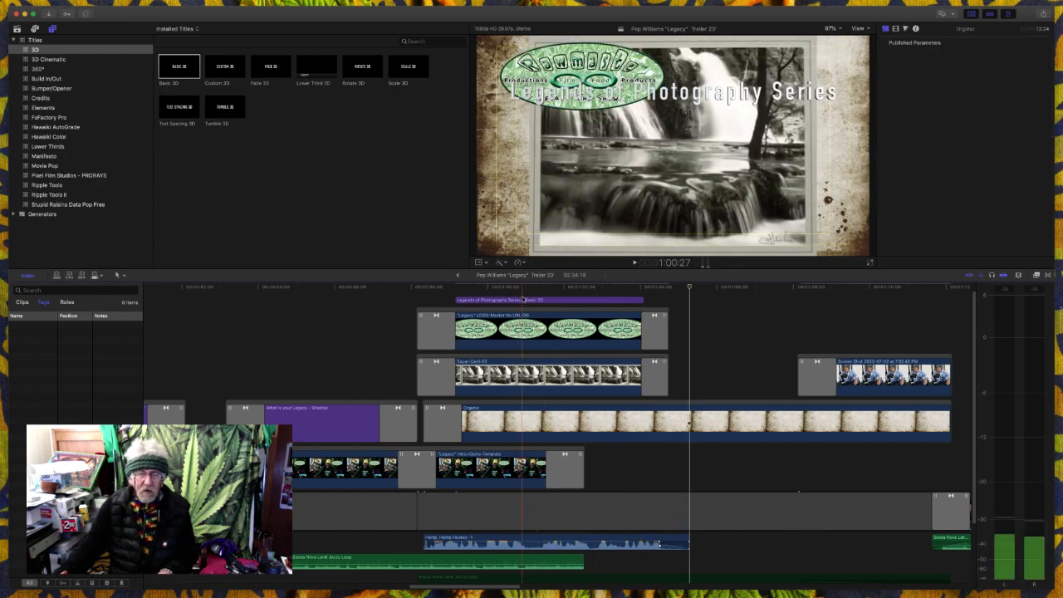
left_click(505, 316)
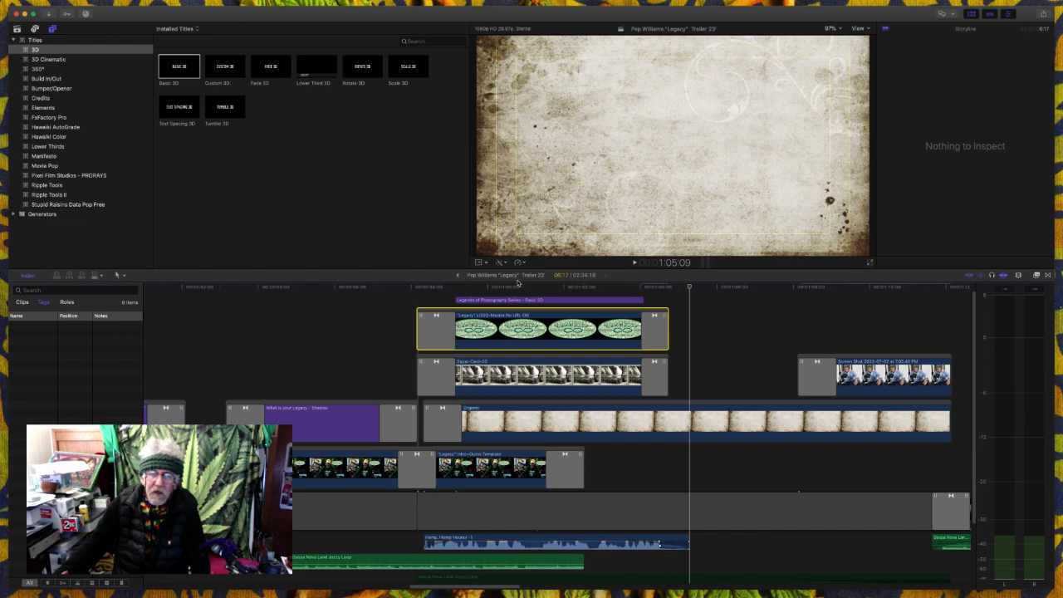
left_click(394, 318)
key("space")
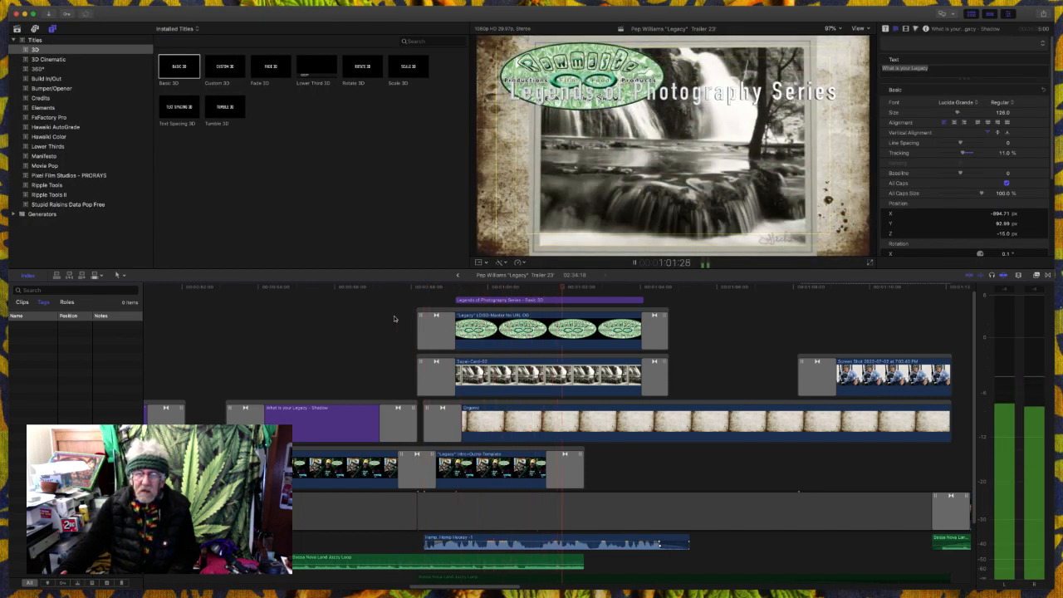
key("space")
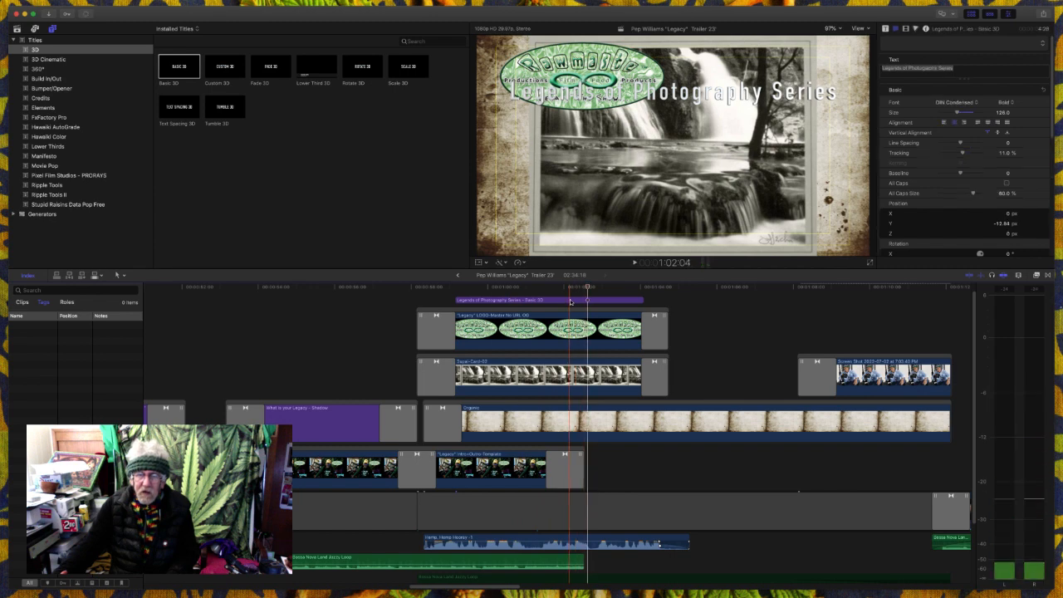
- Move the "Legends of Photography Series" title down below the logo to mid-frame and turn on its Glow
left_click(569, 301)
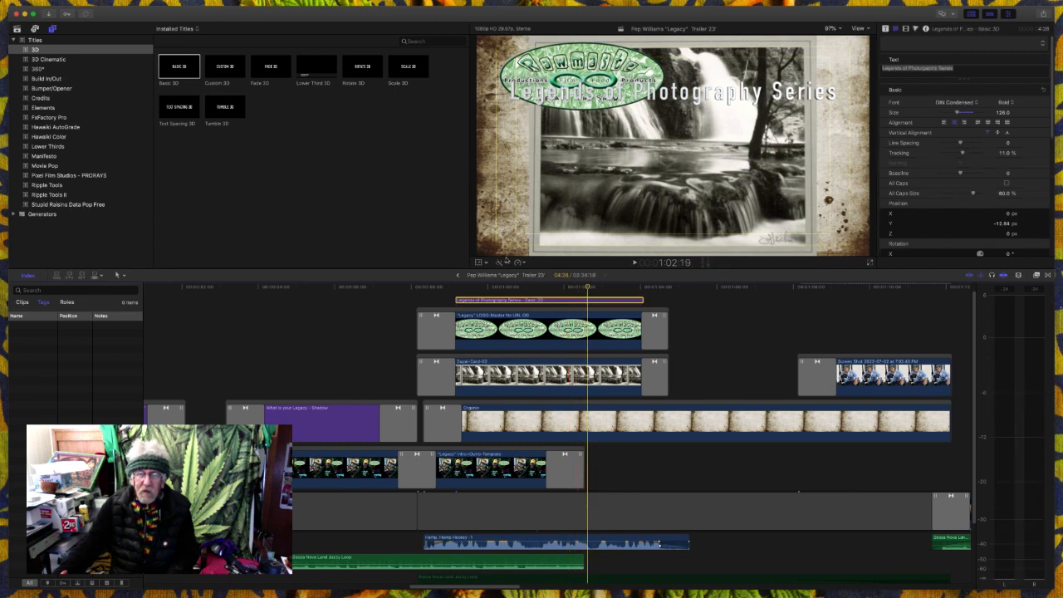
left_click(479, 262)
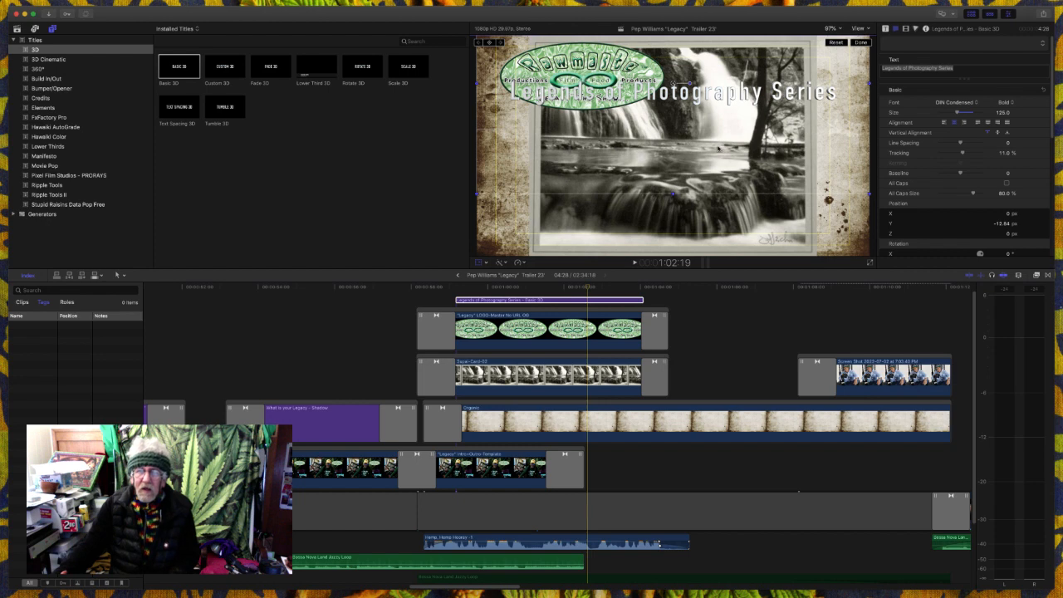
left_click_drag(674, 83, 673, 145)
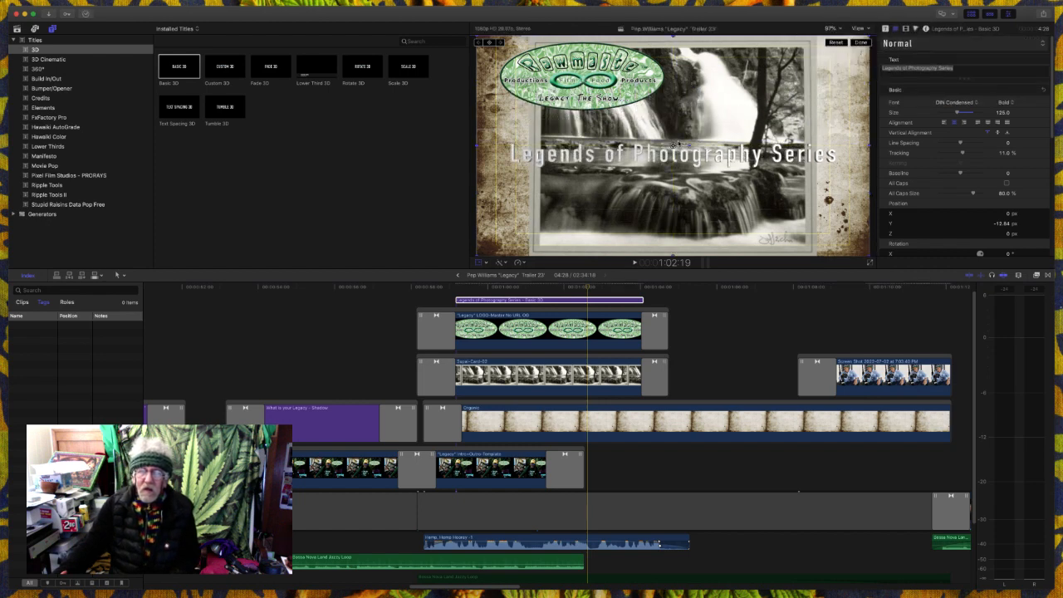
scroll(1000, 183, "down", 10)
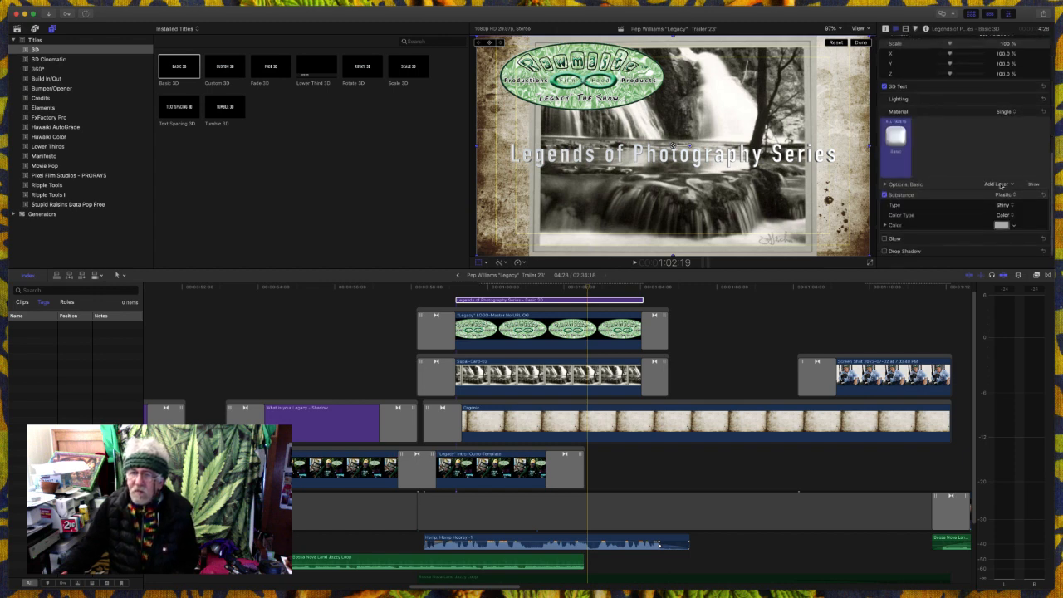
left_click(885, 238)
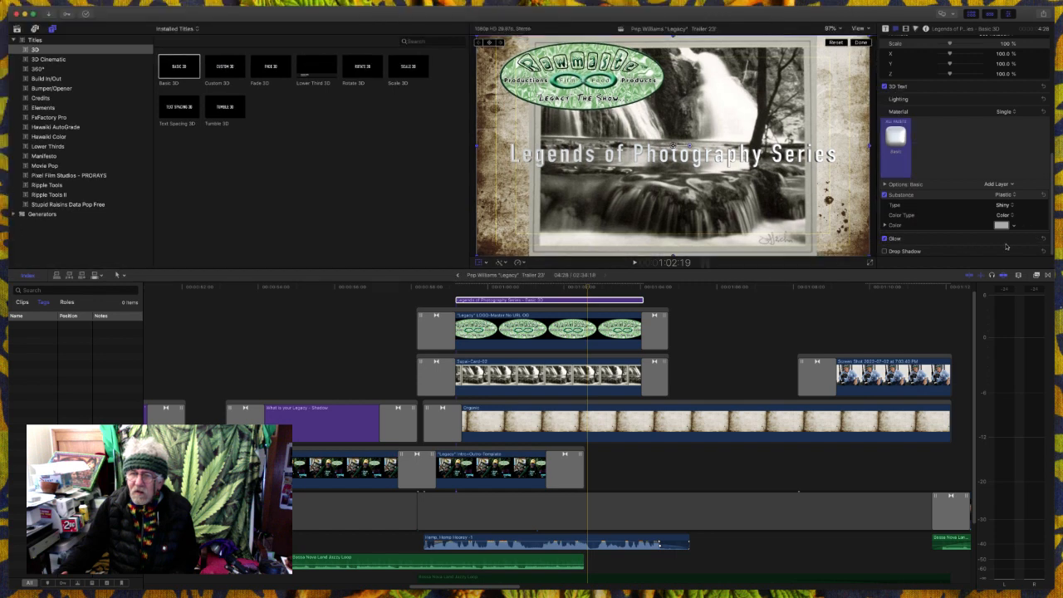
- Reveal the "Legends of Photography Series" title's Glow settings and raise the Radius to 57 and the Blur to 2.94
left_click(1033, 239)
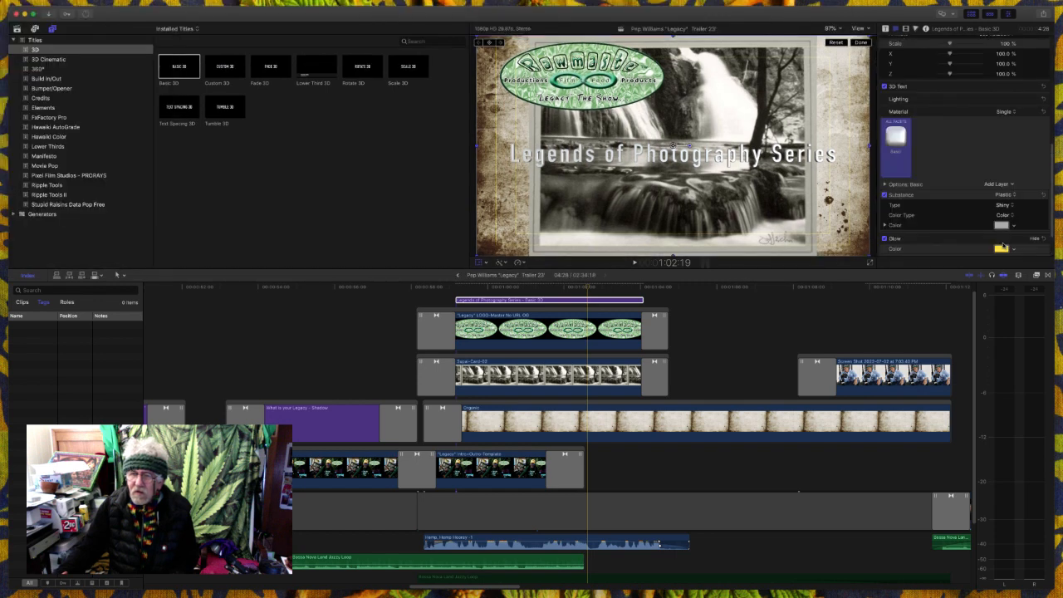
scroll(1002, 247, "down", 2)
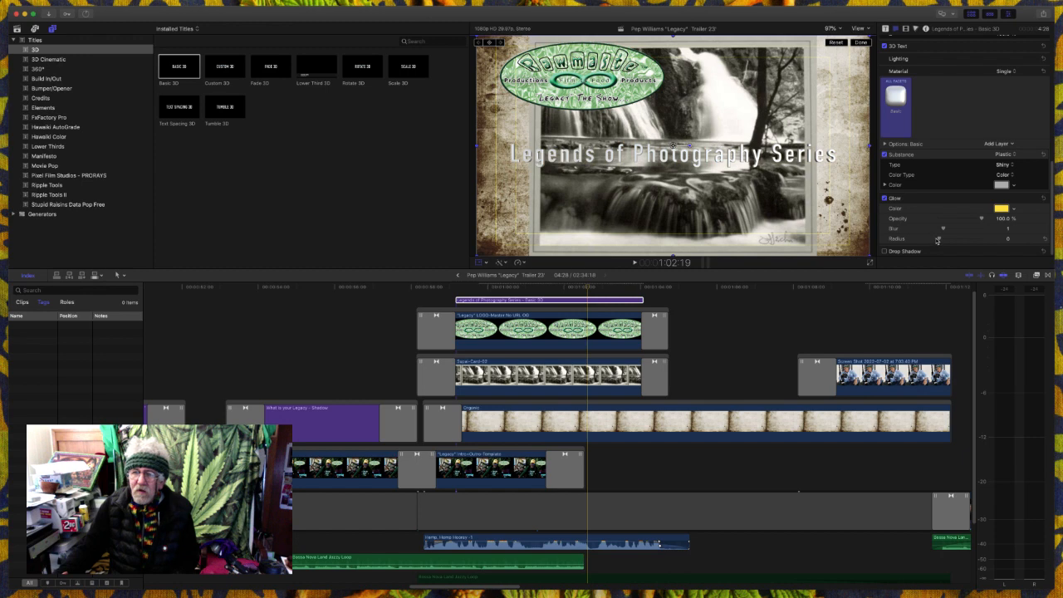
left_click_drag(937, 240, 953, 241)
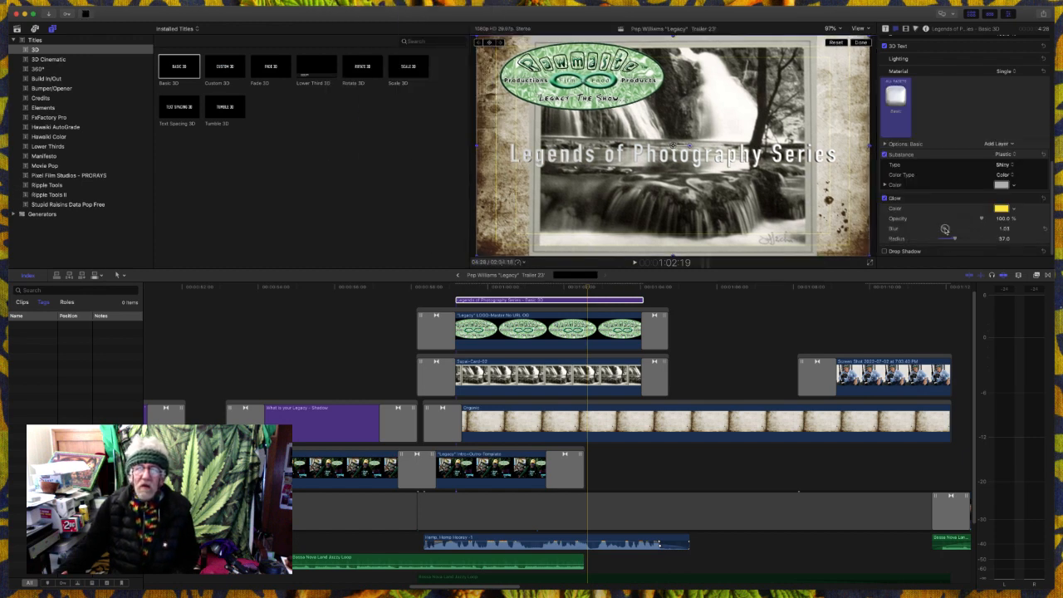
left_click_drag(943, 228, 950, 229)
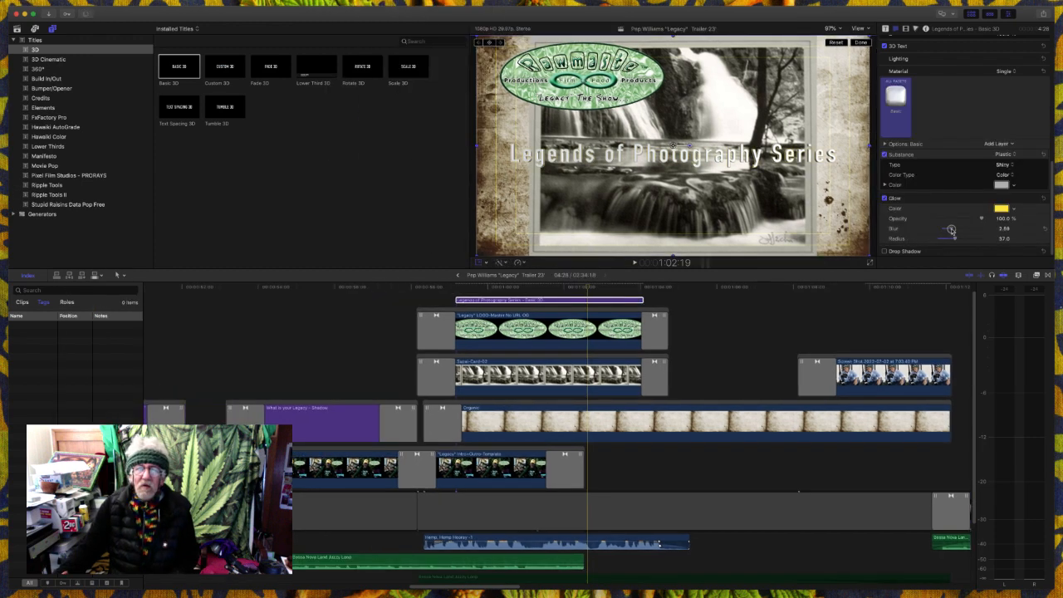
- Change the title's Glow colour to Black from the Apple palette and increase the Glow Blur to 7.43
left_click(1001, 209)
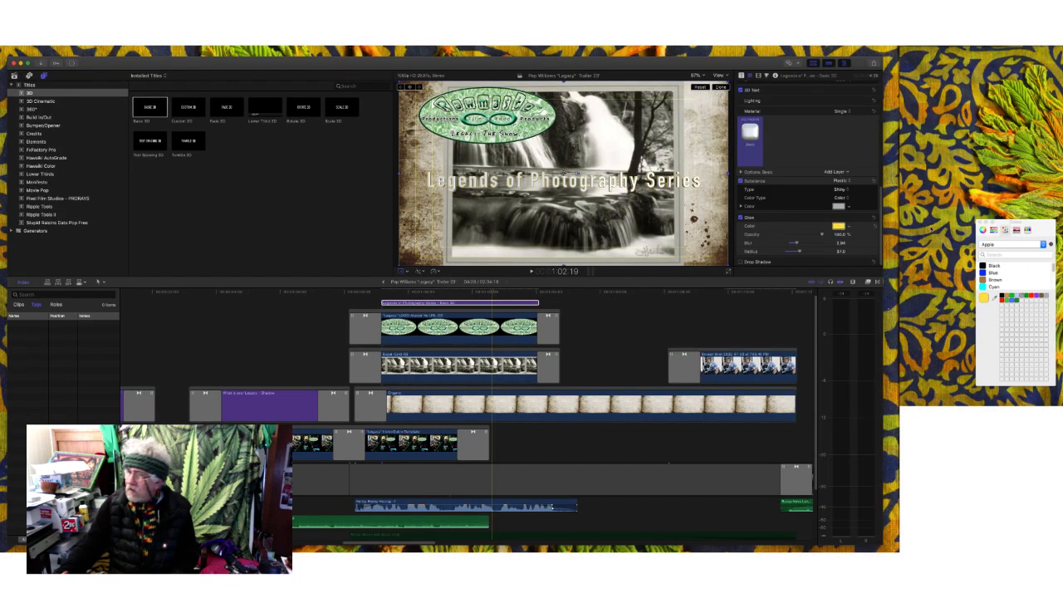
left_click_drag(1005, 225, 821, 315)
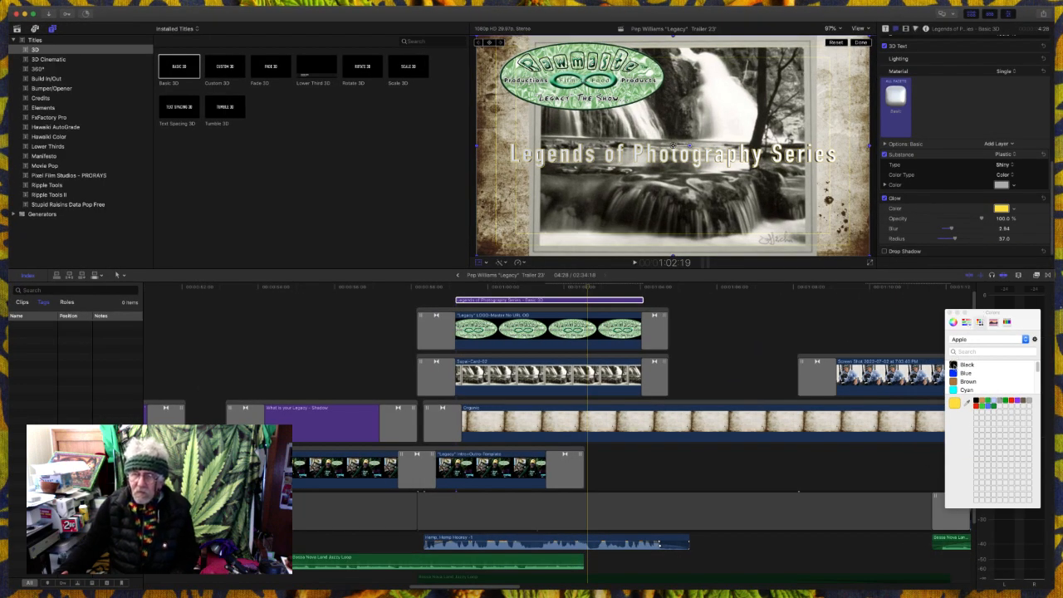
left_click(959, 364)
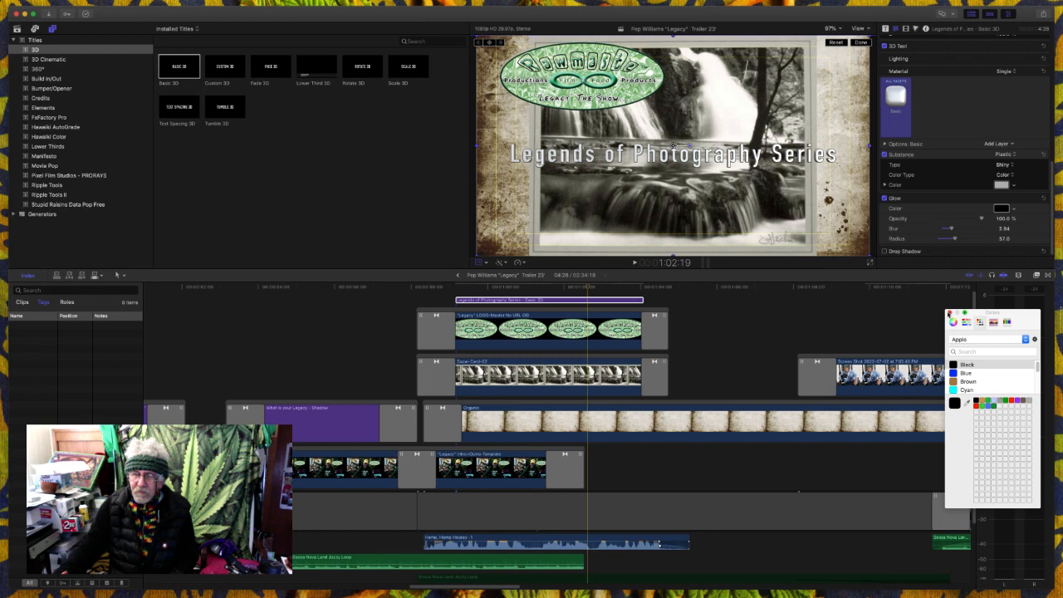
left_click(949, 313)
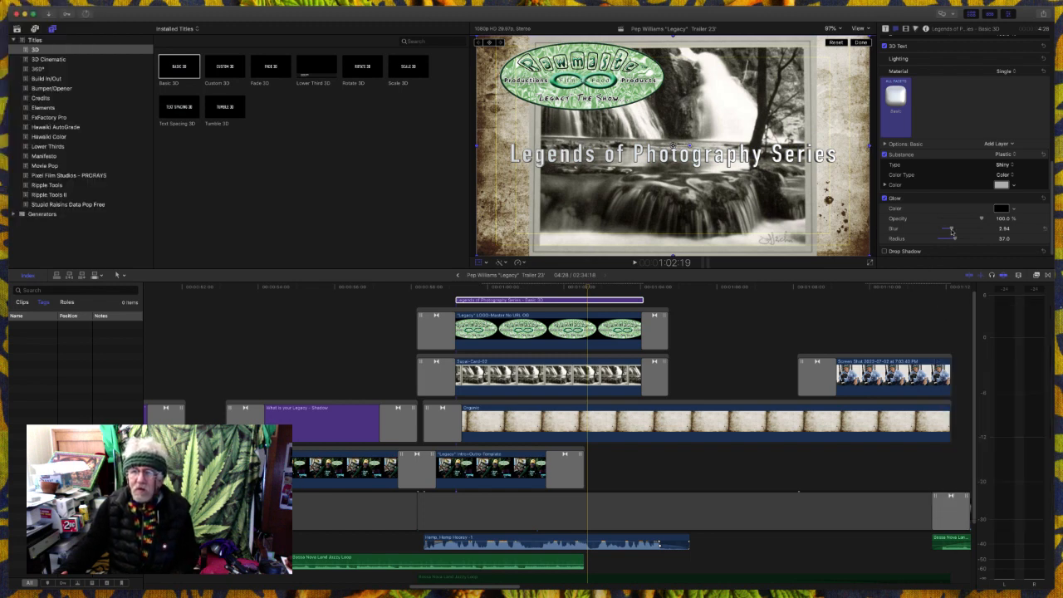
left_click_drag(951, 230, 968, 230)
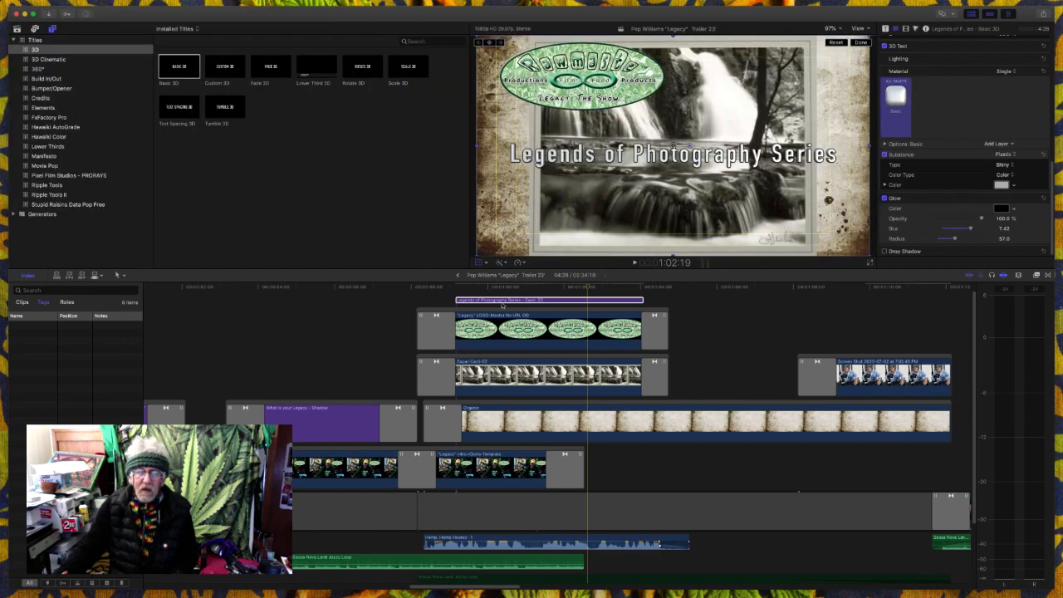
- Play from the logo's opening dissolve through the title, and replay its end into the empty Organic background to check timing
left_click(436, 298)
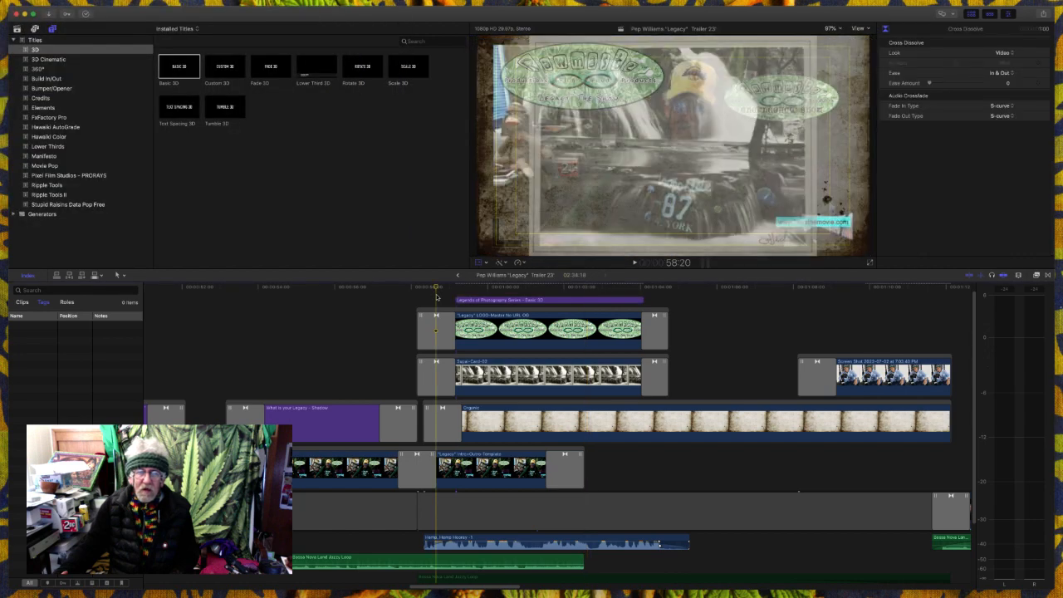
key("space")
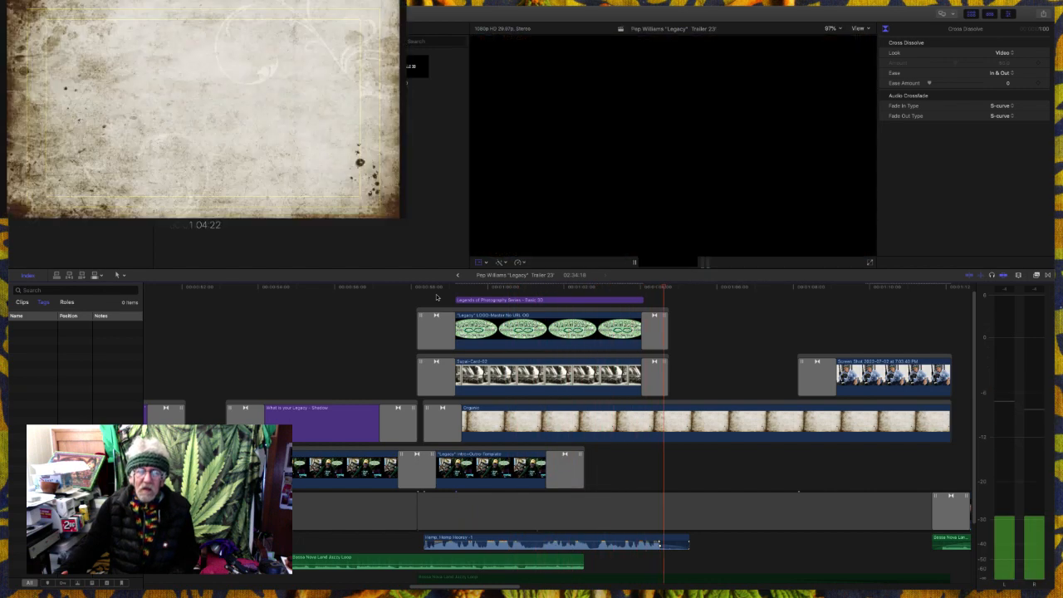
key("space")
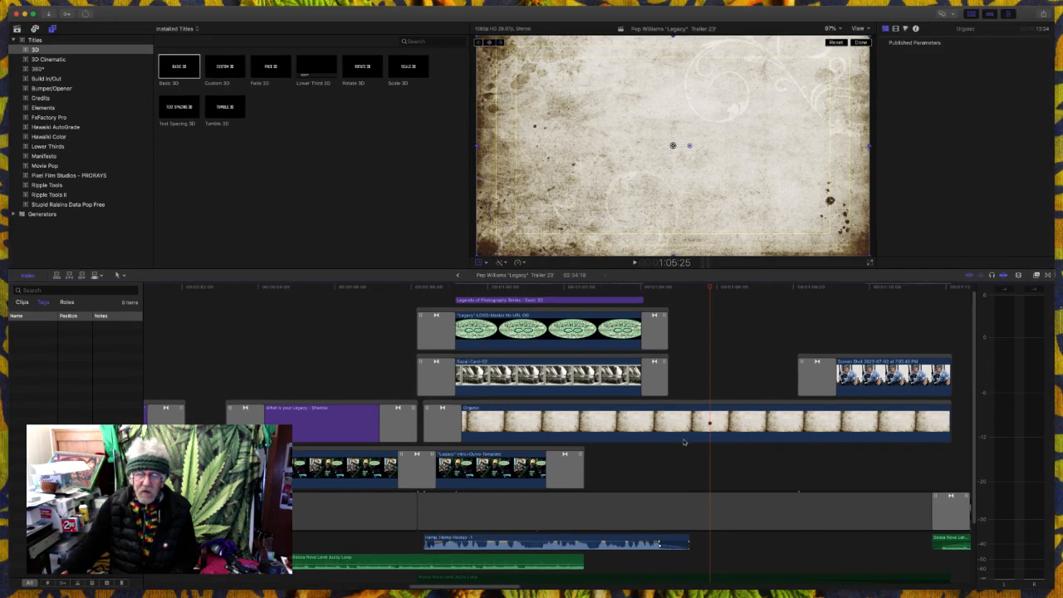
left_click(689, 383)
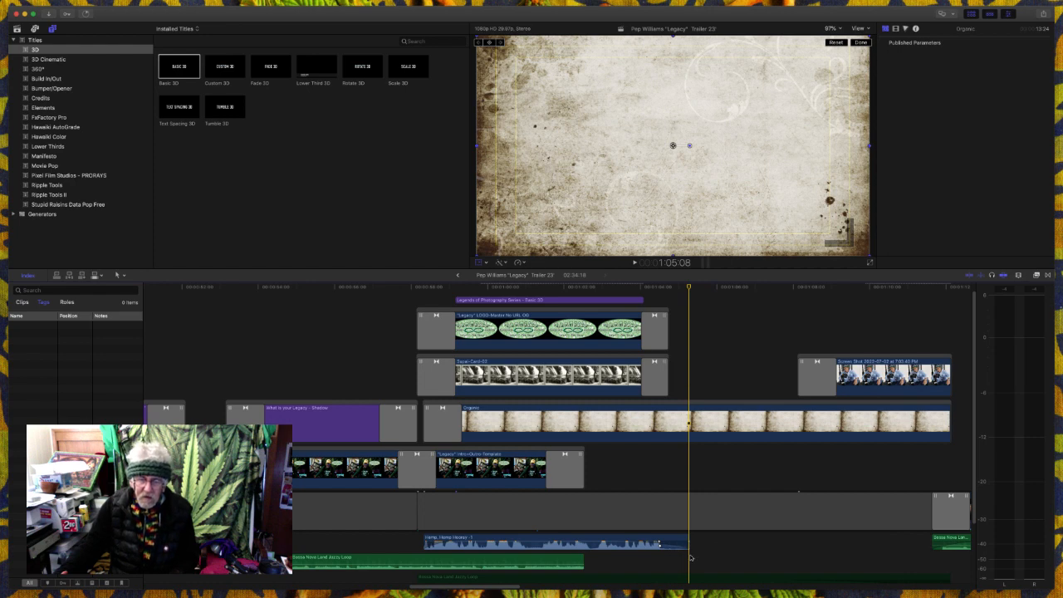
left_click(634, 563)
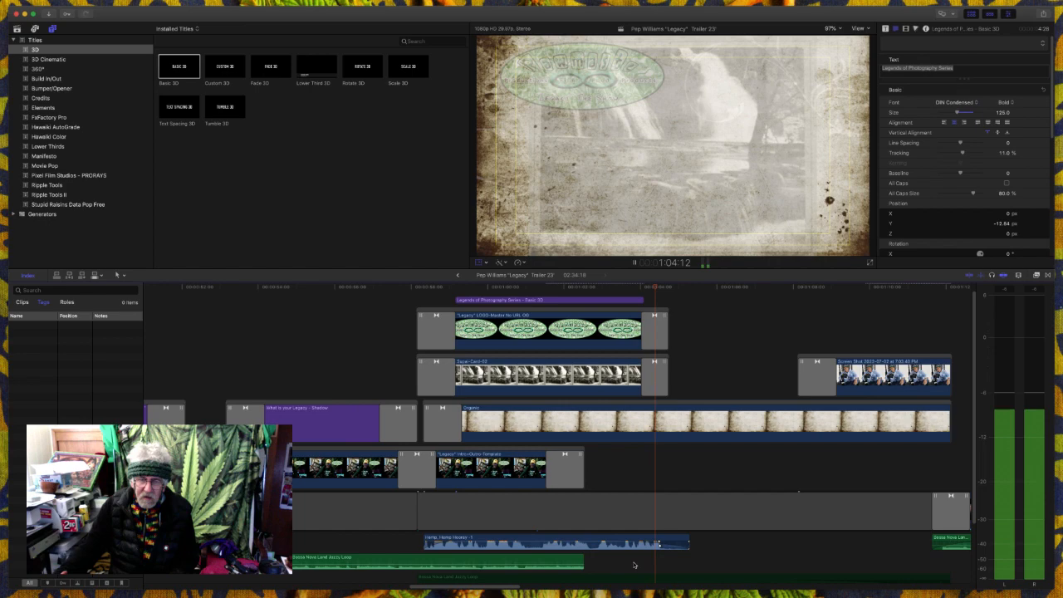
key("space")
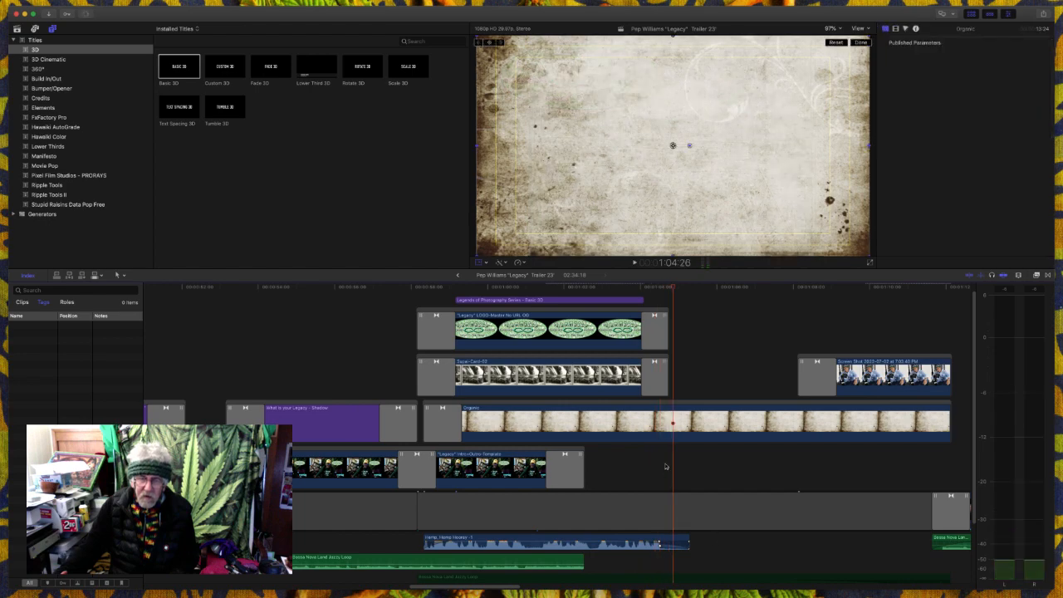
- Blade the timeline at 1:04:22 and at the start of the Screen Shot clip's dissolve, and delete the section between the cuts
left_click(666, 303)
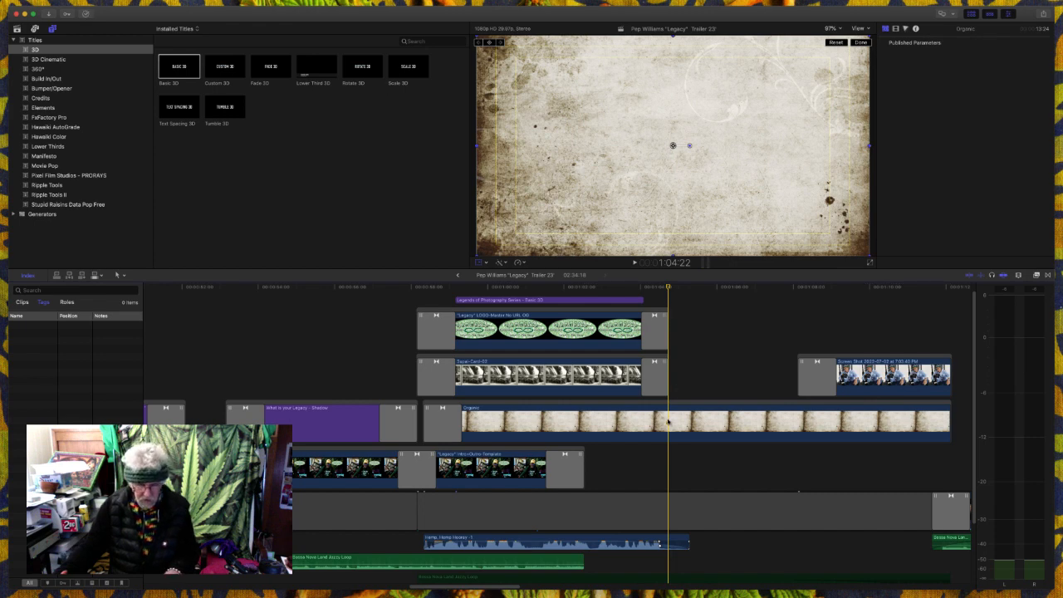
key("b")
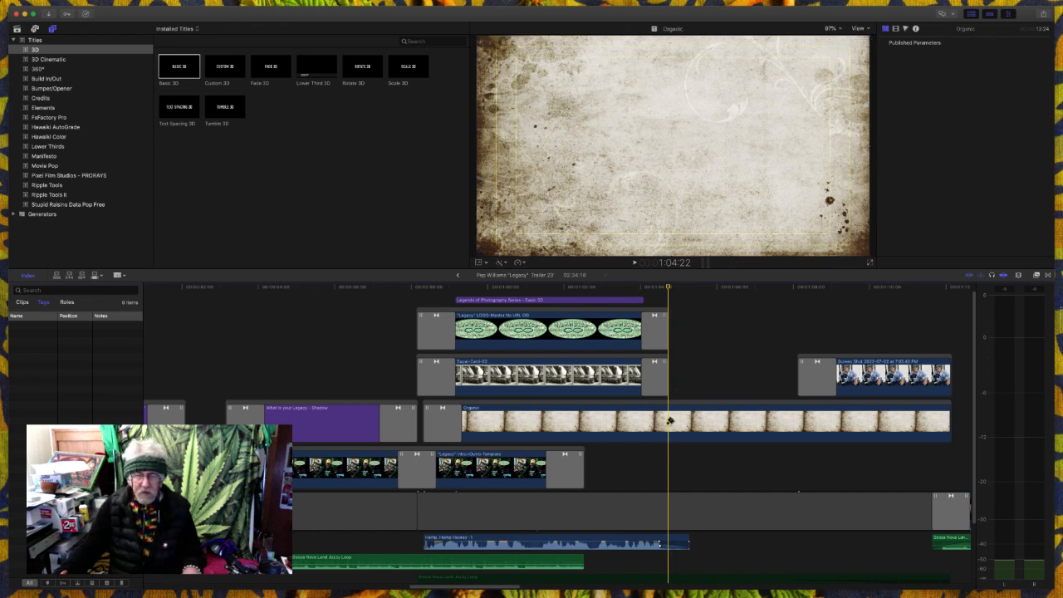
left_click(668, 422)
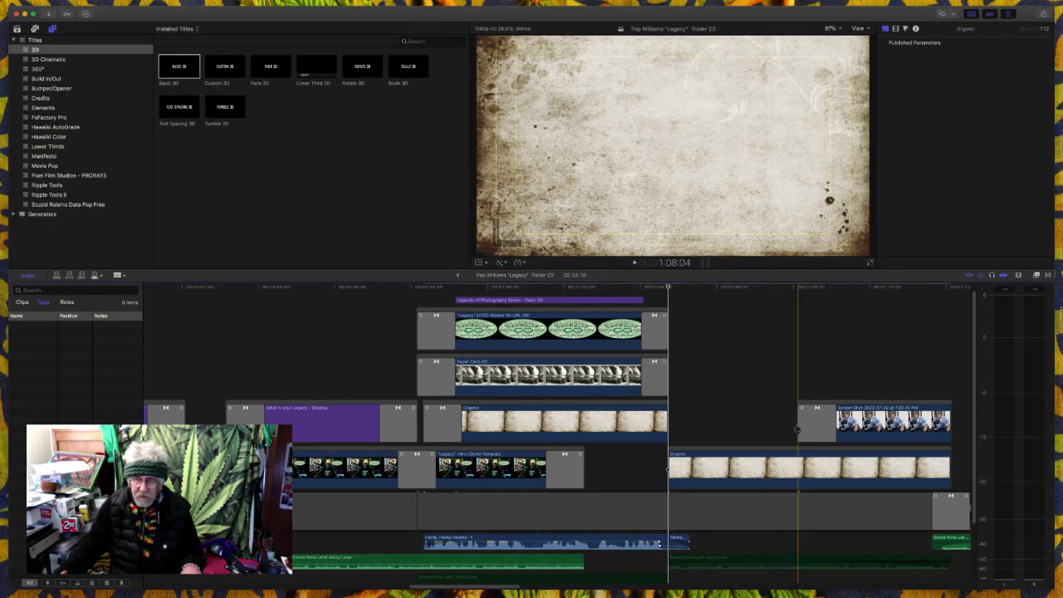
left_click(797, 429)
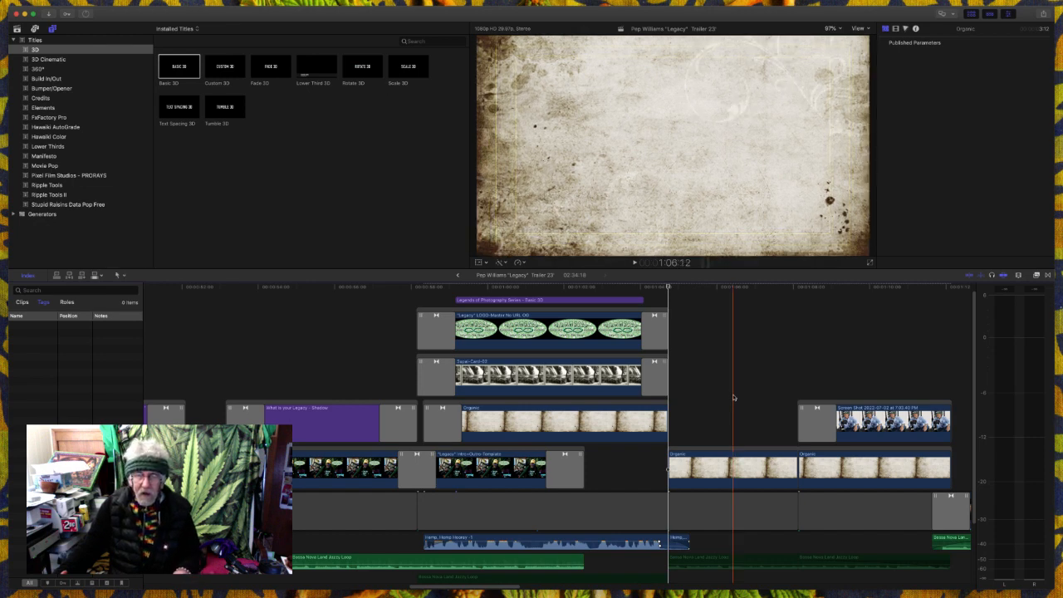
left_click_drag(732, 395, 752, 579)
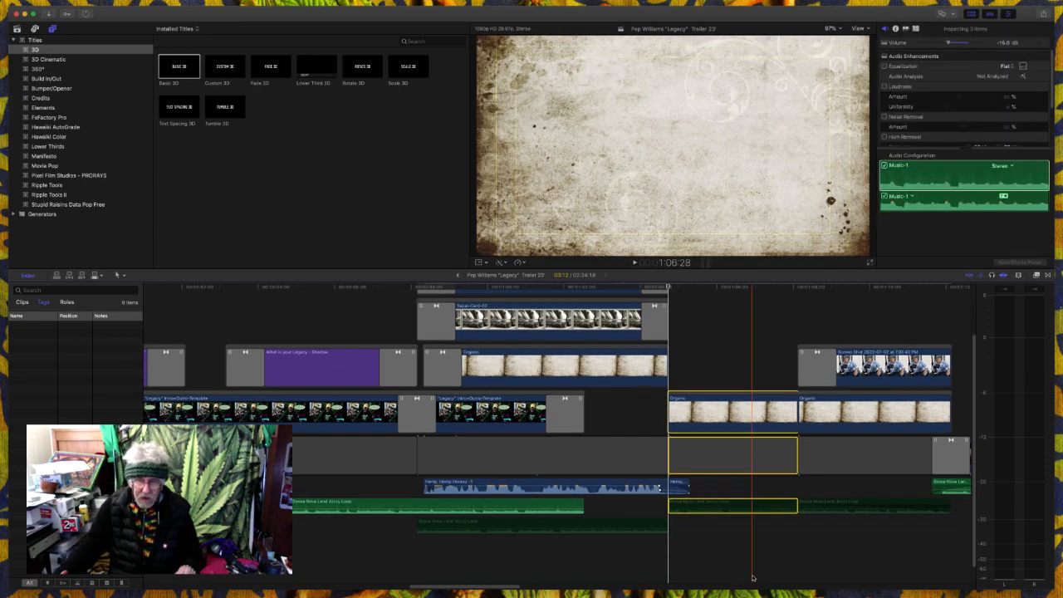
key("Delete")
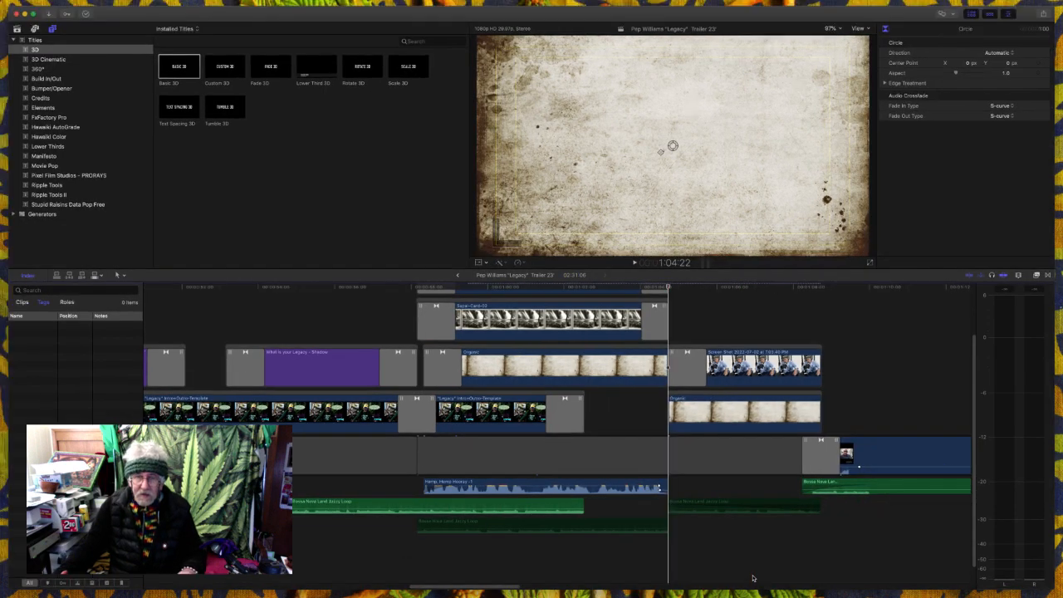
- Play from the end of the "Legends of Photography Series" title into the Zoom interview to check the shortened section
left_click(612, 420)
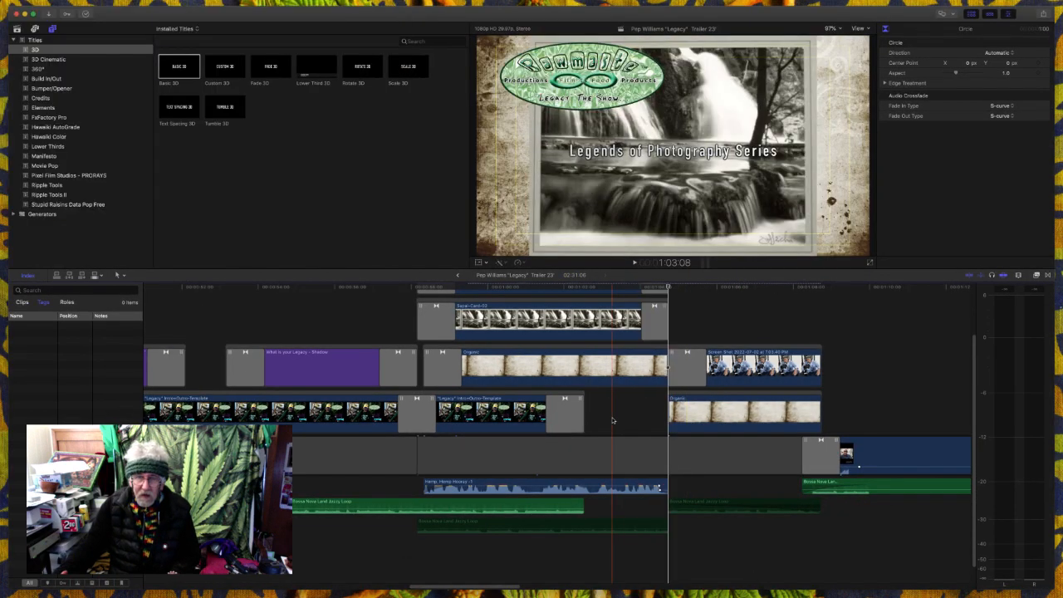
key("space")
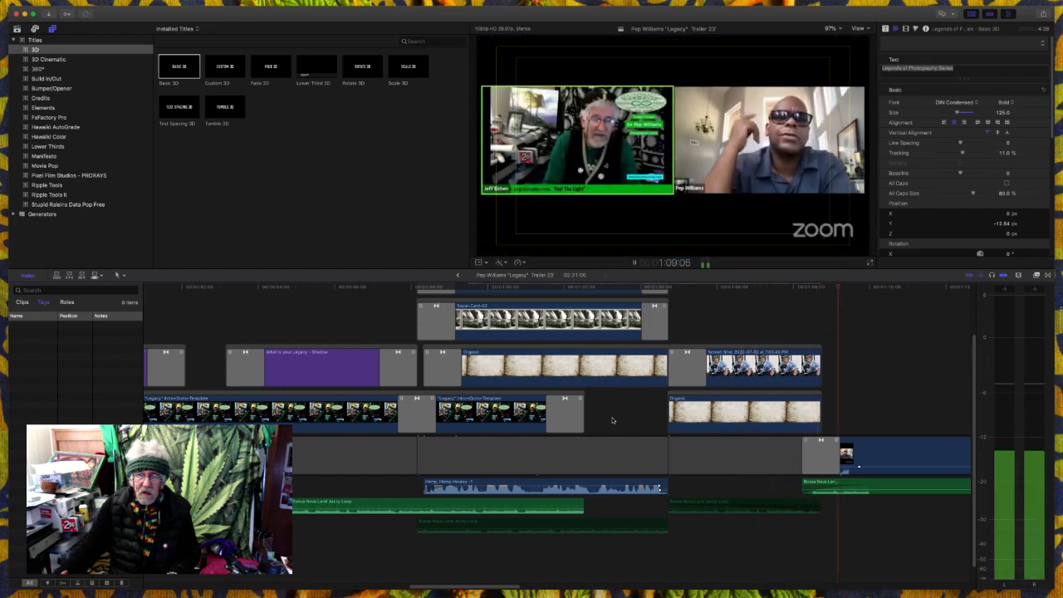
key("space")
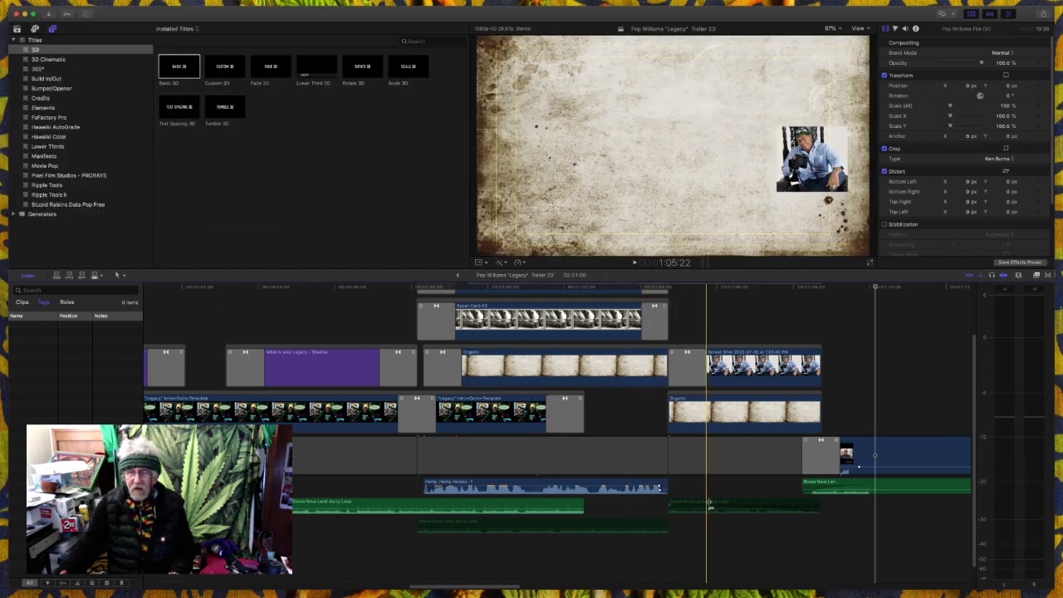
- Delete the two disabled Bossa Nova audio clips beneath the title section and the Screen Shot section
left_click(706, 505)
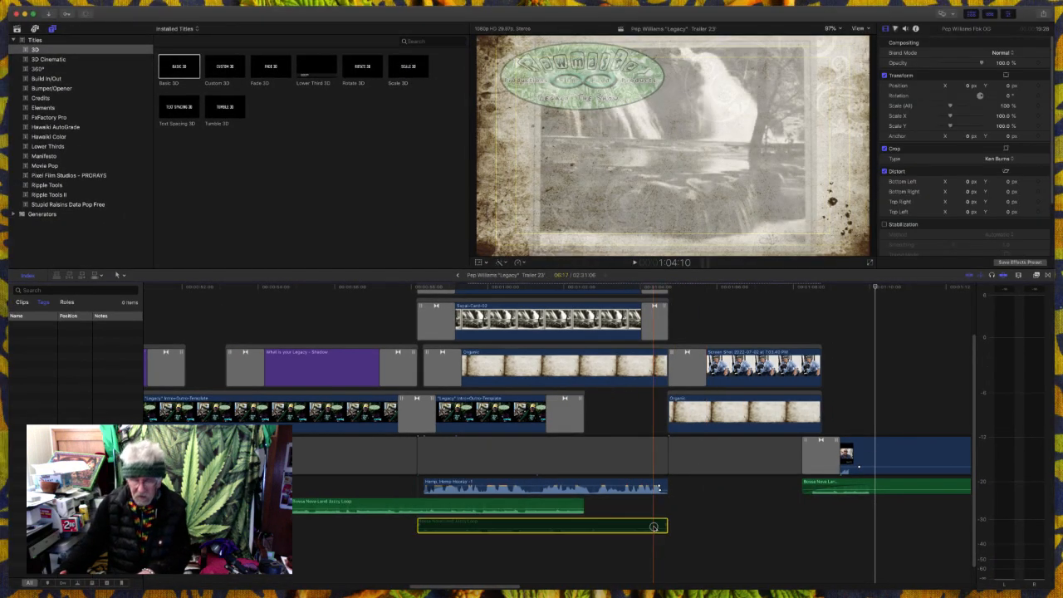
left_click(646, 504)
key("Delete")
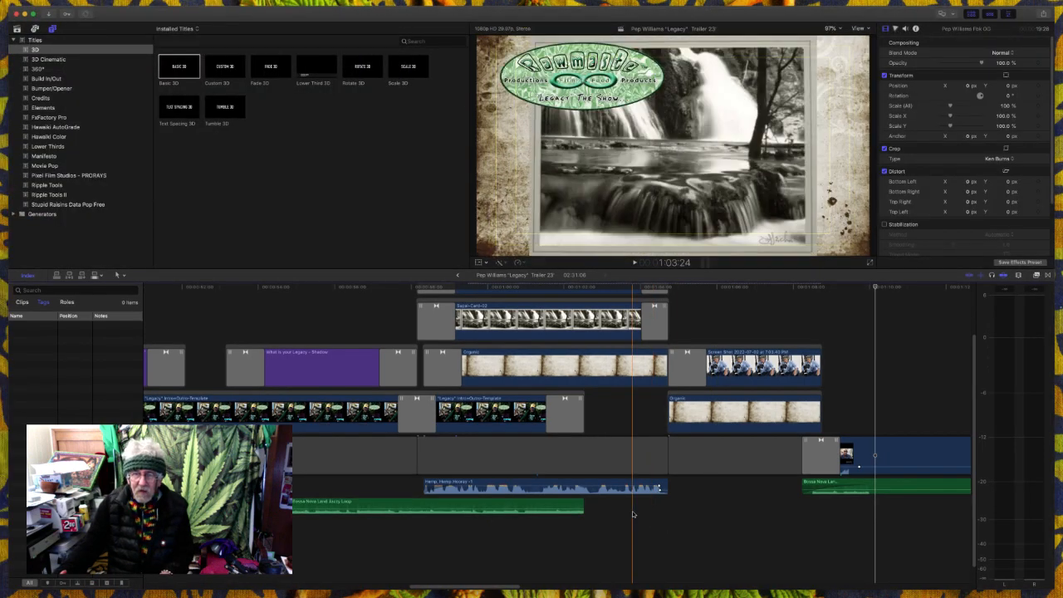
- Replay the title ending, and delete the Screen Shot picture together with the Organic background and gap beneath it
key("space")
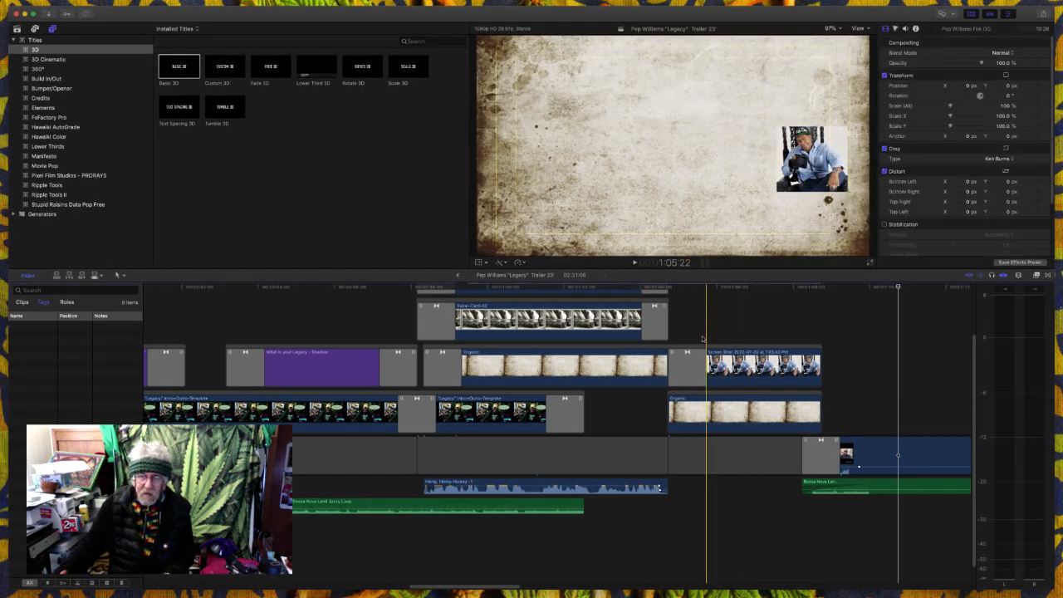
left_click_drag(702, 336, 714, 445)
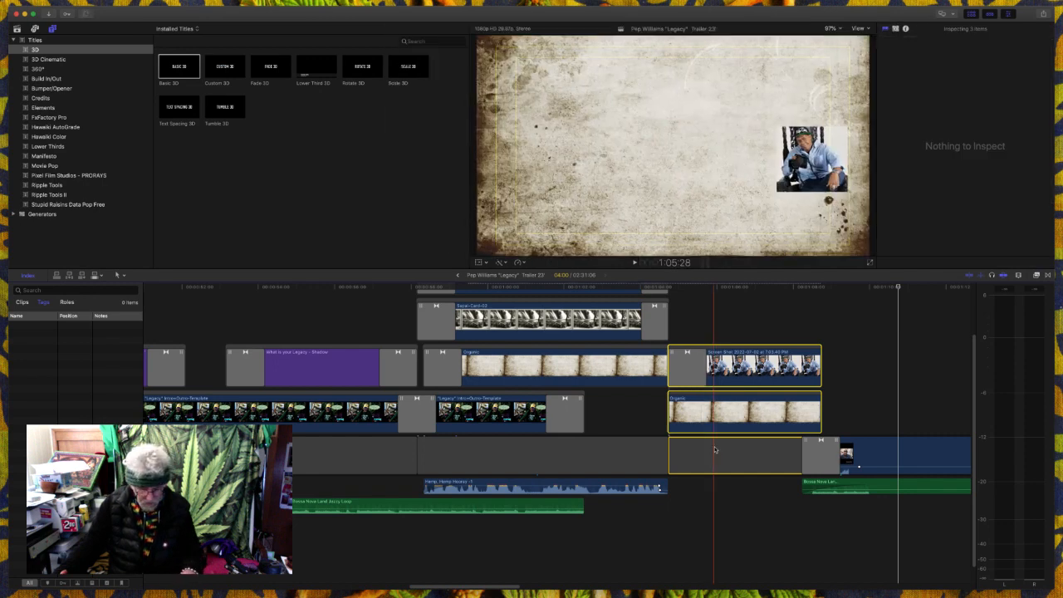
key("Delete")
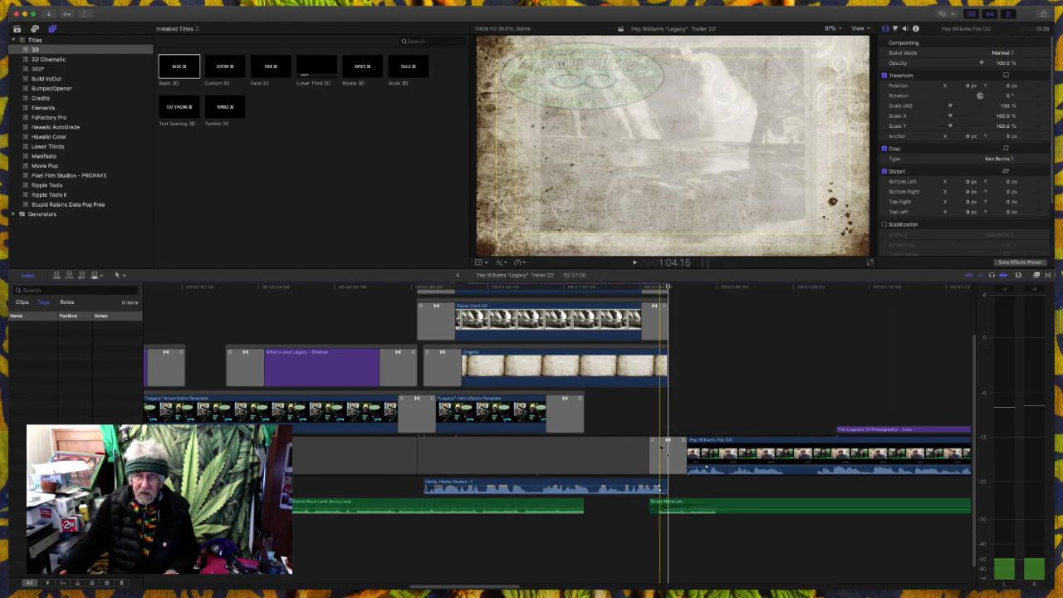
key("space")
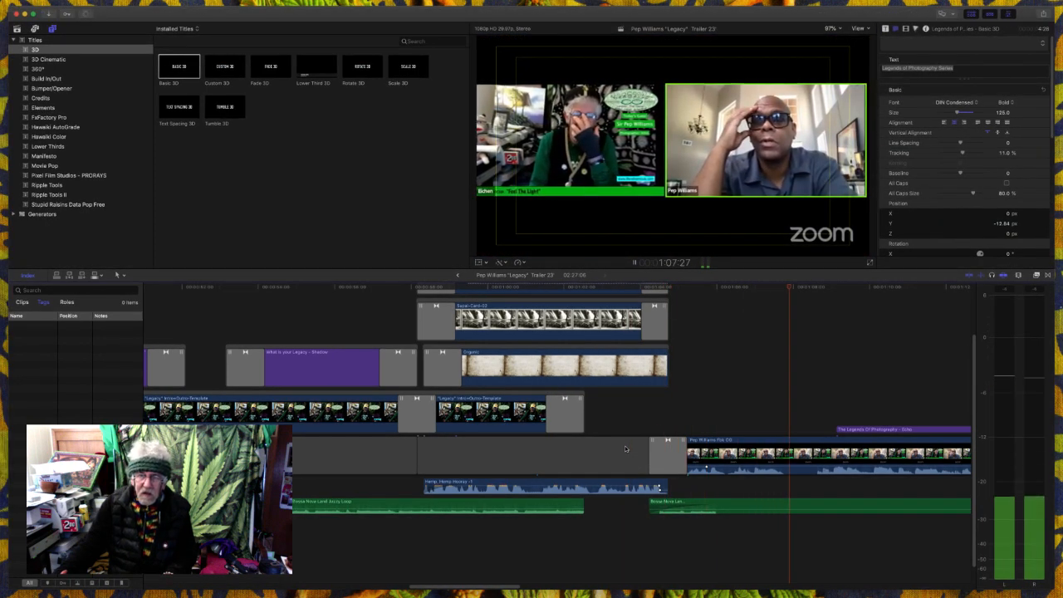
left_click(684, 454)
left_click_drag(684, 454, 711, 454)
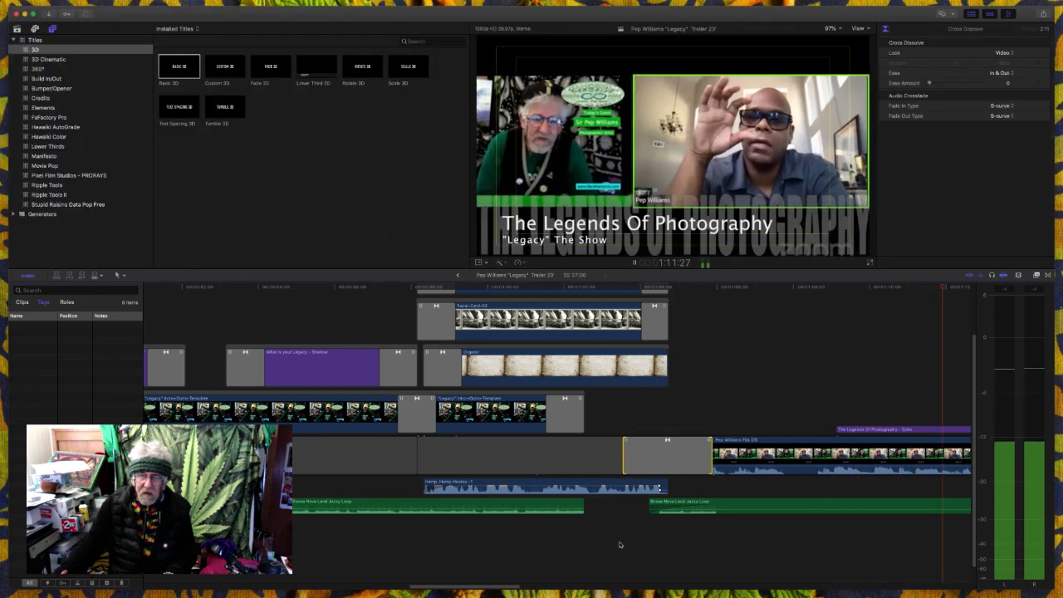
left_click(602, 544)
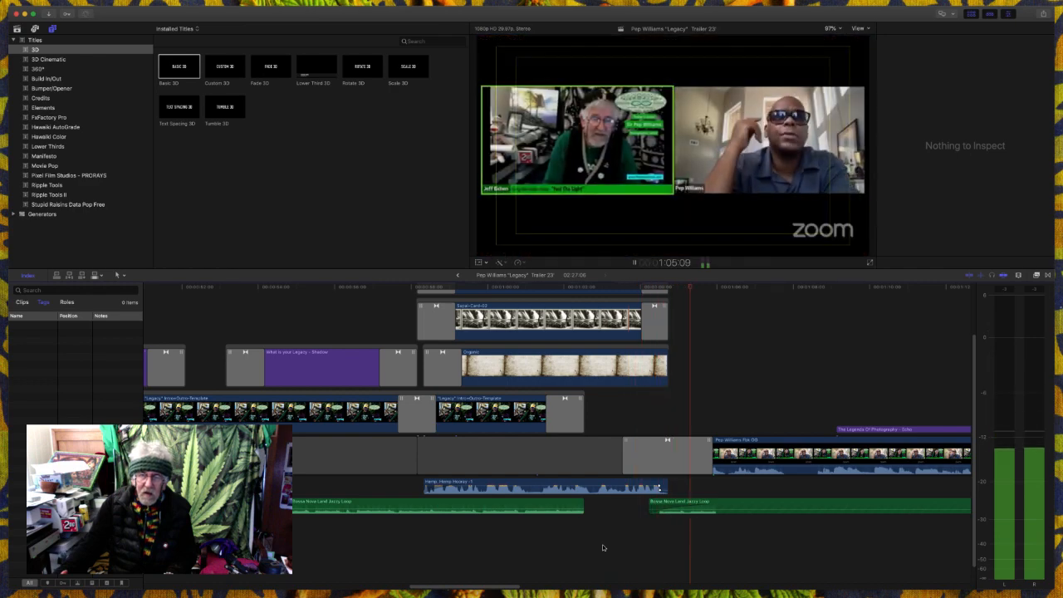
key("space")
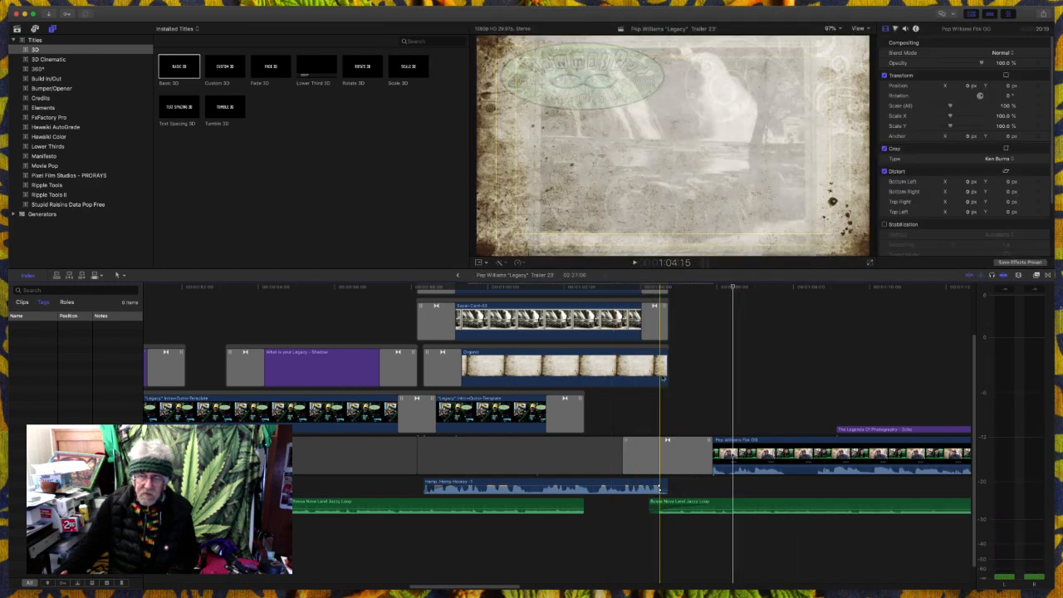
- Trim the end of the Organic background back to 1:04:15 and play the transition into the interview
left_click_drag(666, 369, 658, 369)
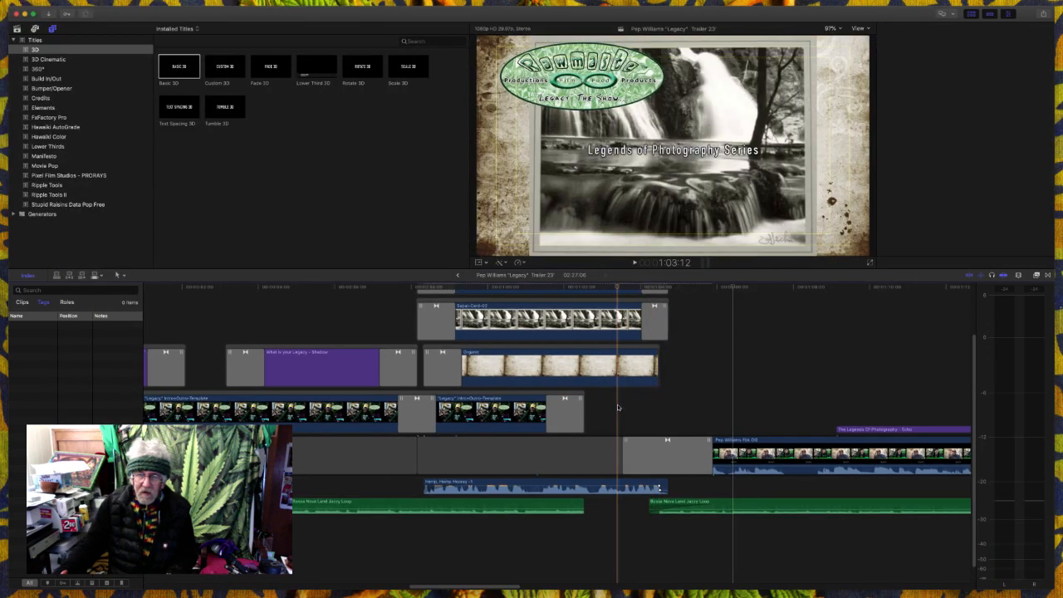
key("space")
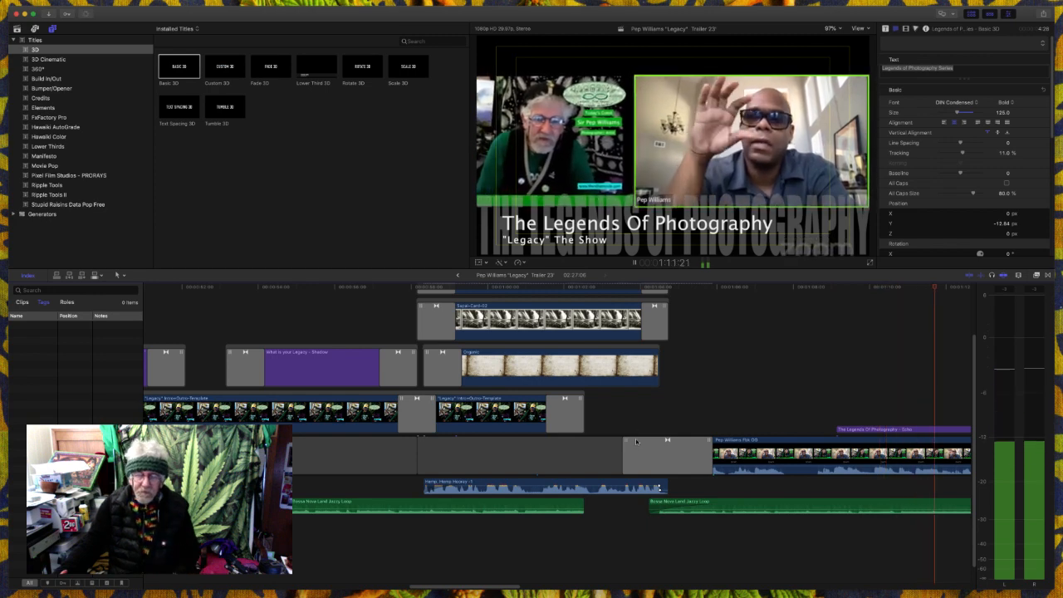
- Replay the end of the "Legends of Photography Series" title section to check how the Organic background fades out
key("space")
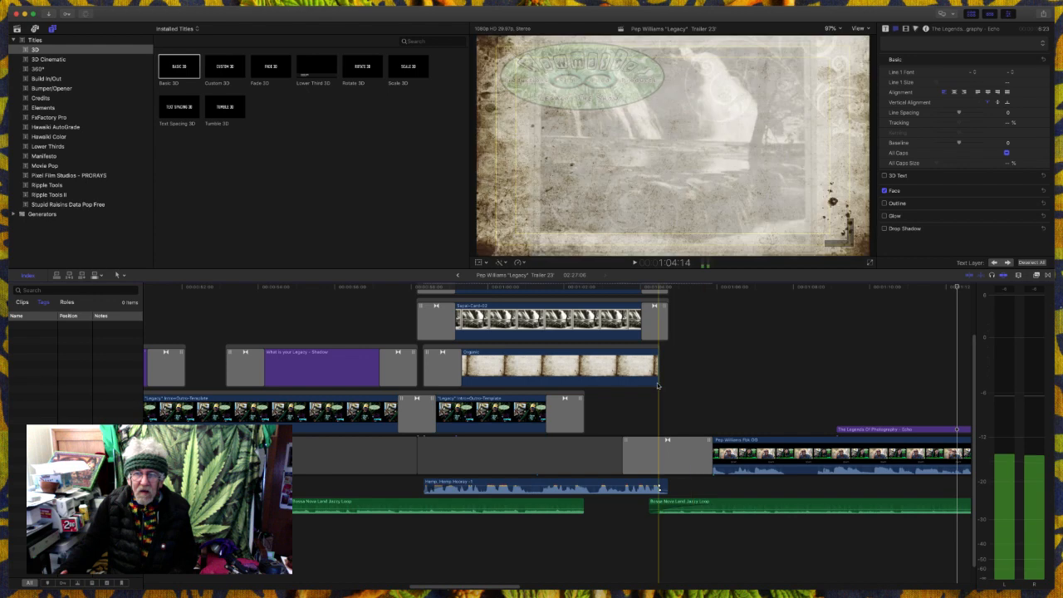
left_click(598, 306)
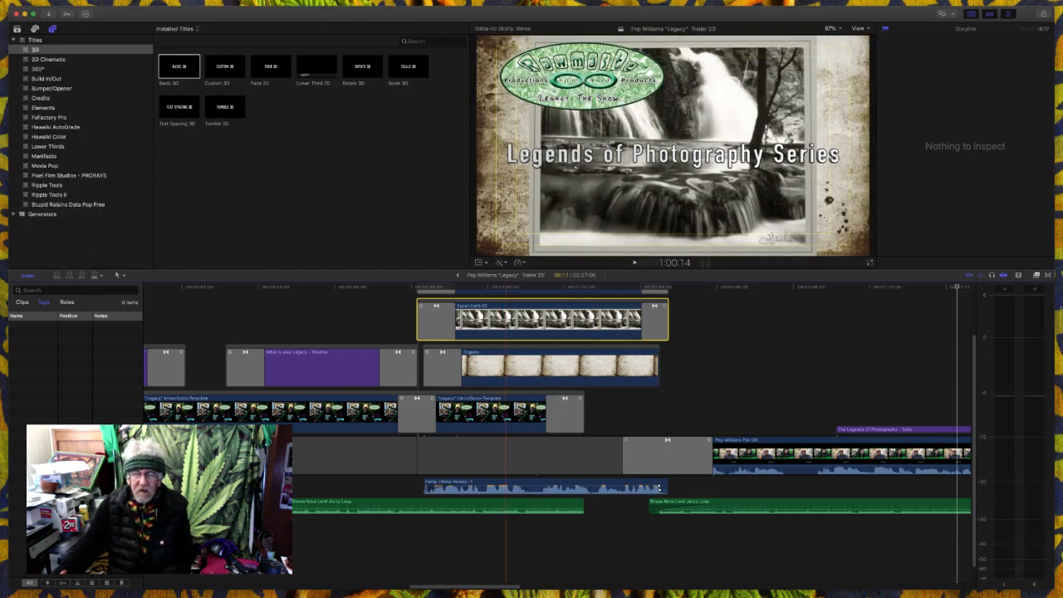
key("space")
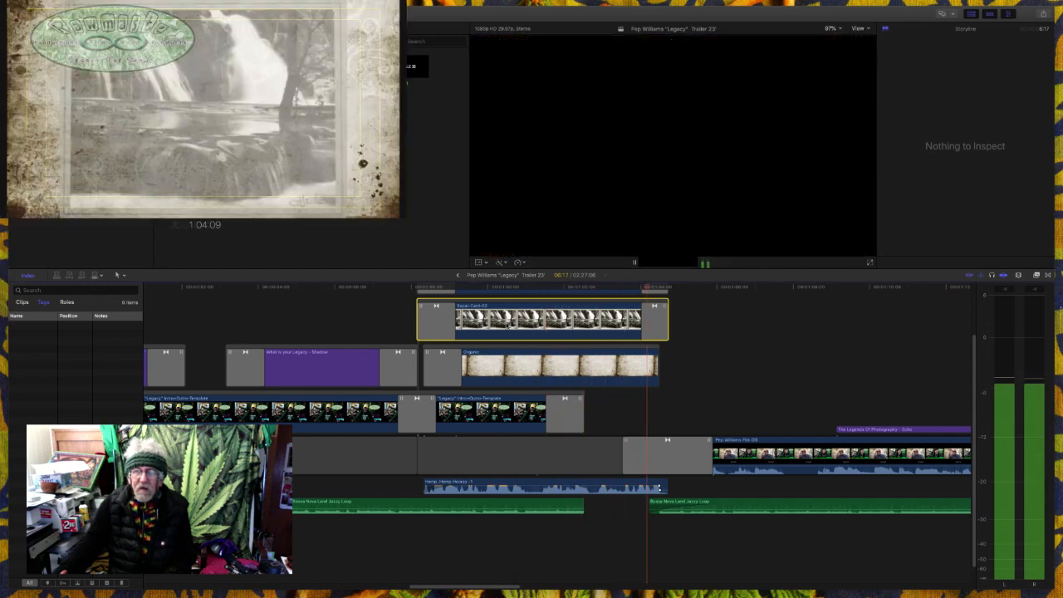
key("space")
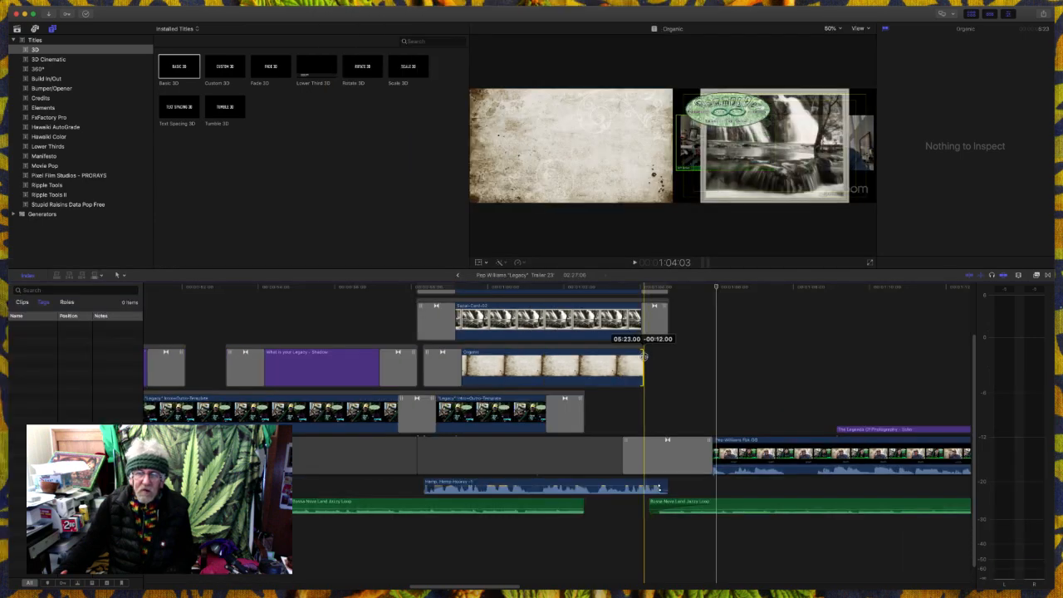
- Trim the end of the Organic background back to the start of the waterfall picture's closing dissolve and replay the sequence into the interview
left_click_drag(645, 356, 641, 357)
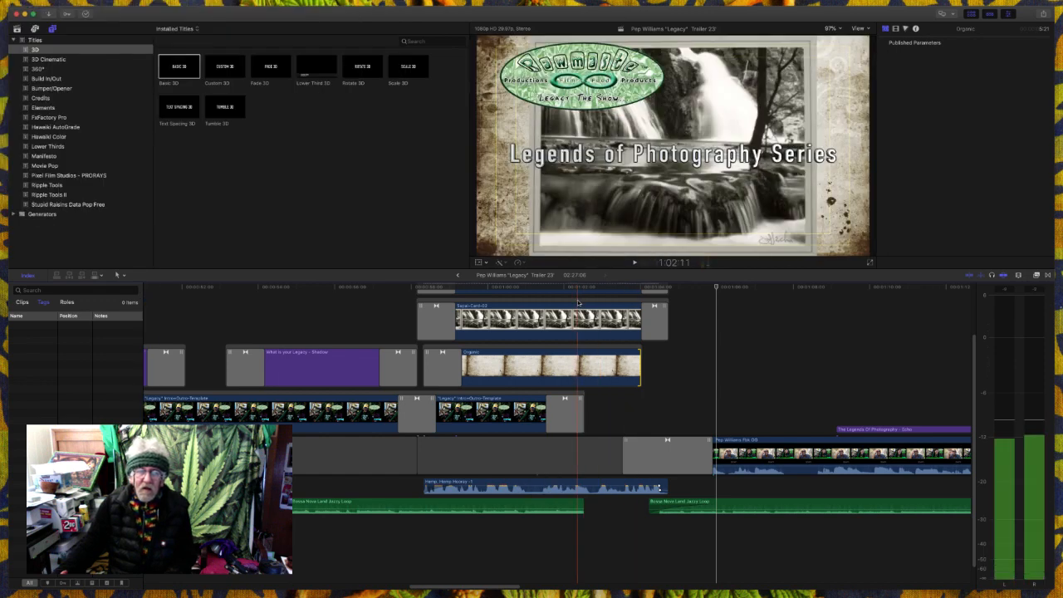
left_click(579, 302)
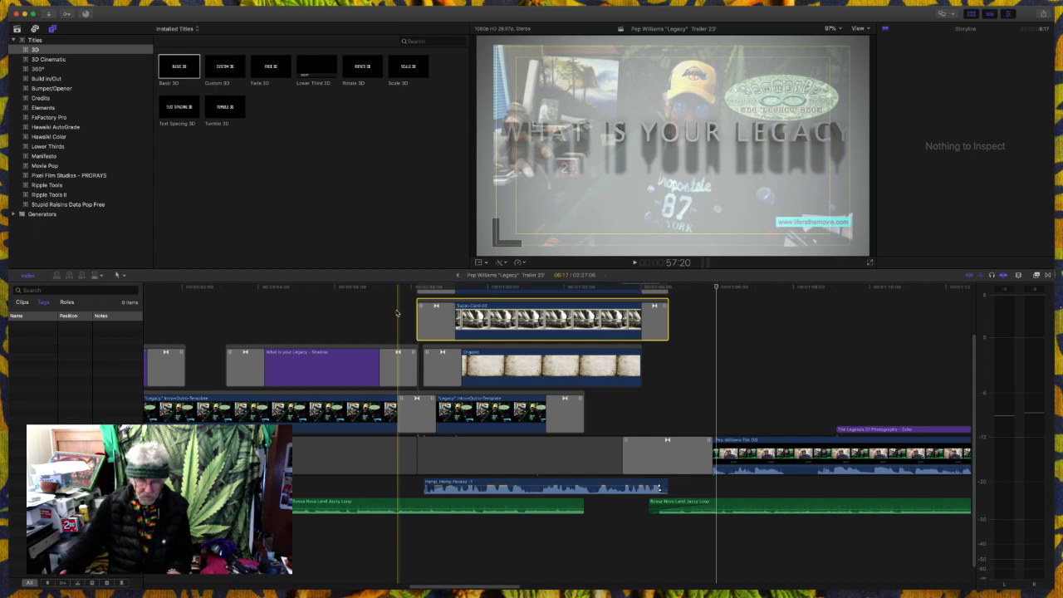
key("space")
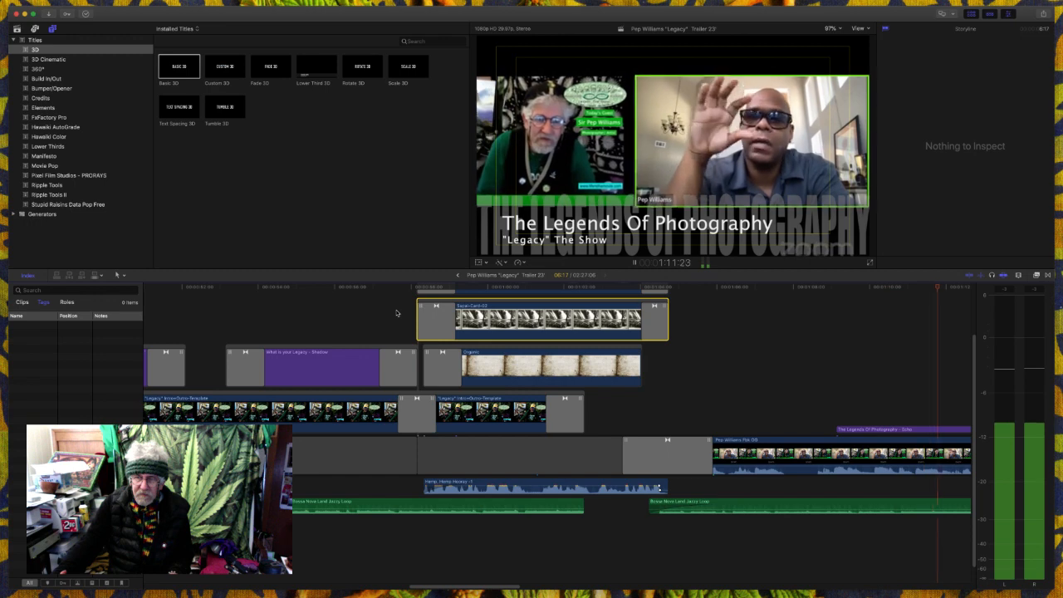
key("space")
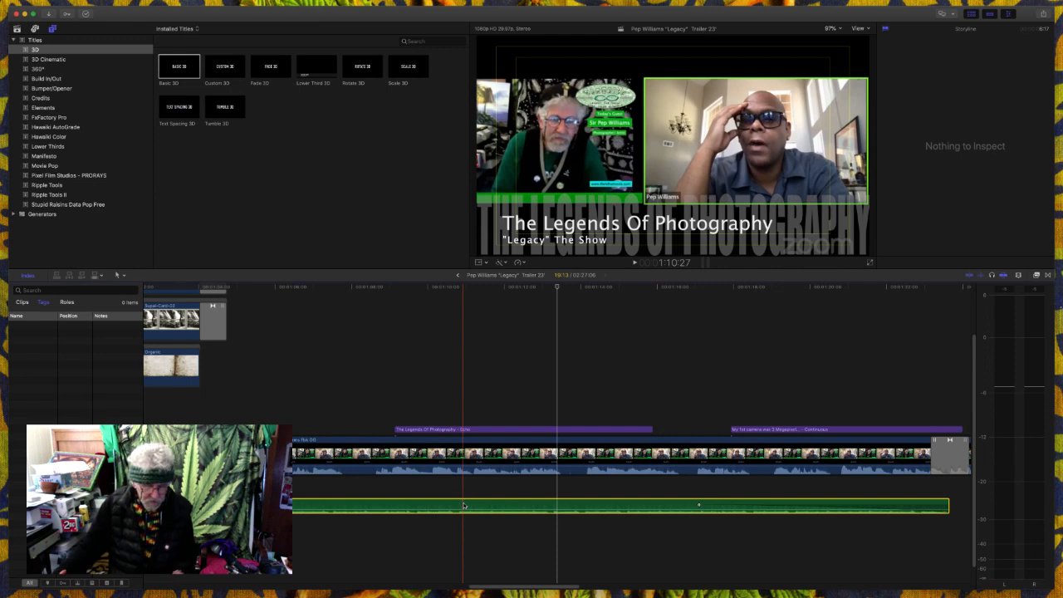
- Adjust the volume of the Bossa Nova music loop beneath the interview to -20 dB
left_click(464, 506)
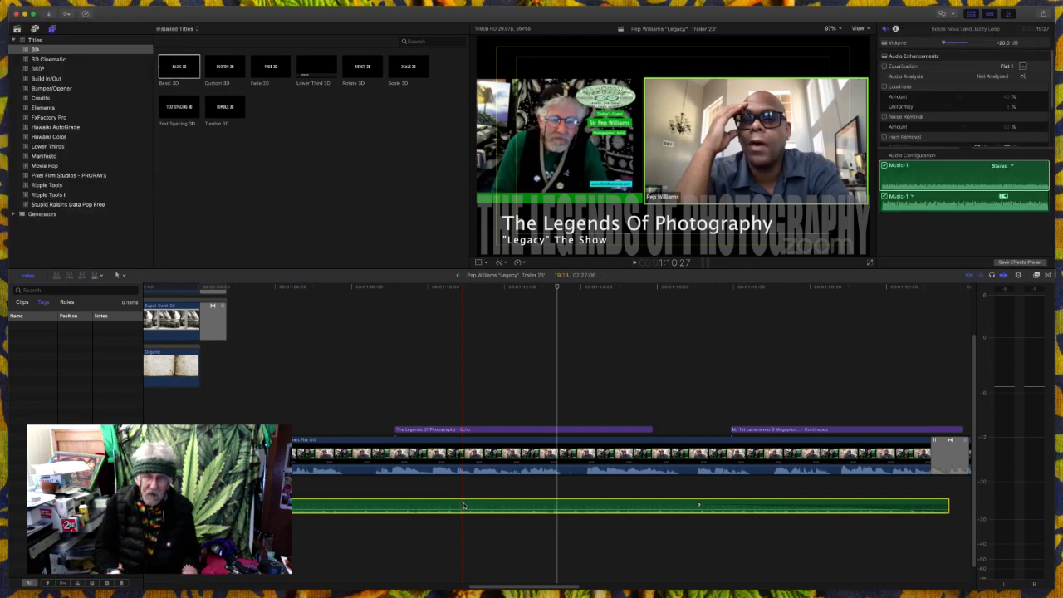
left_click_drag(464, 505, 473, 511)
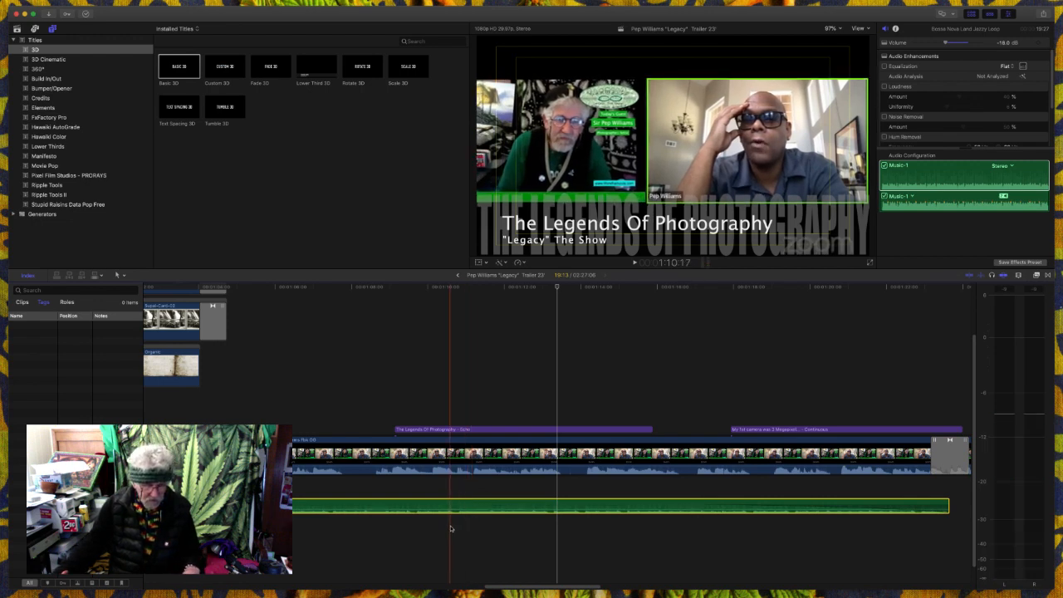
left_click_drag(449, 507, 450, 511)
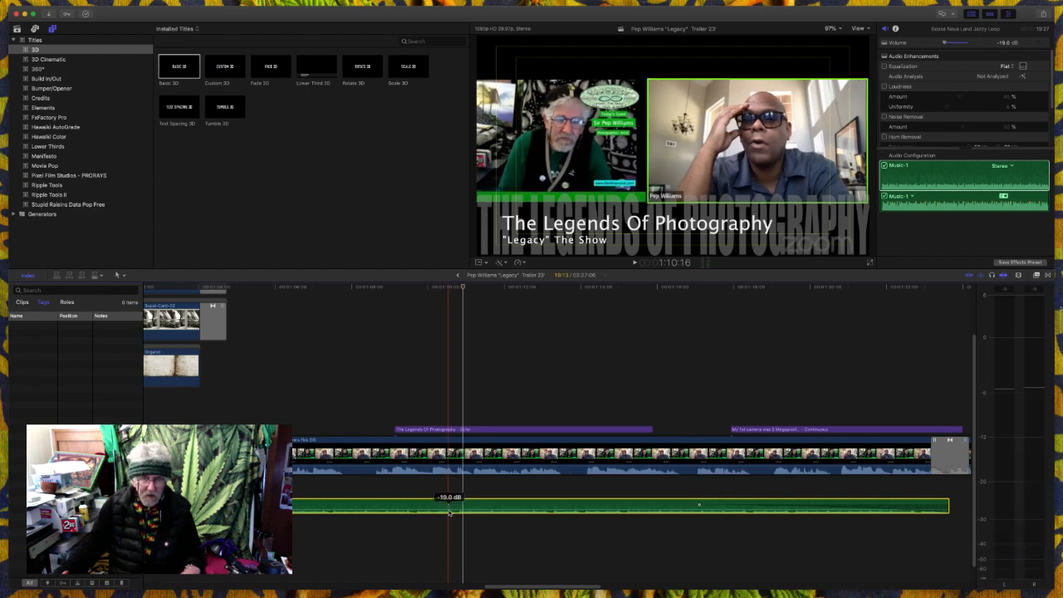
left_click_drag(449, 512, 449, 514)
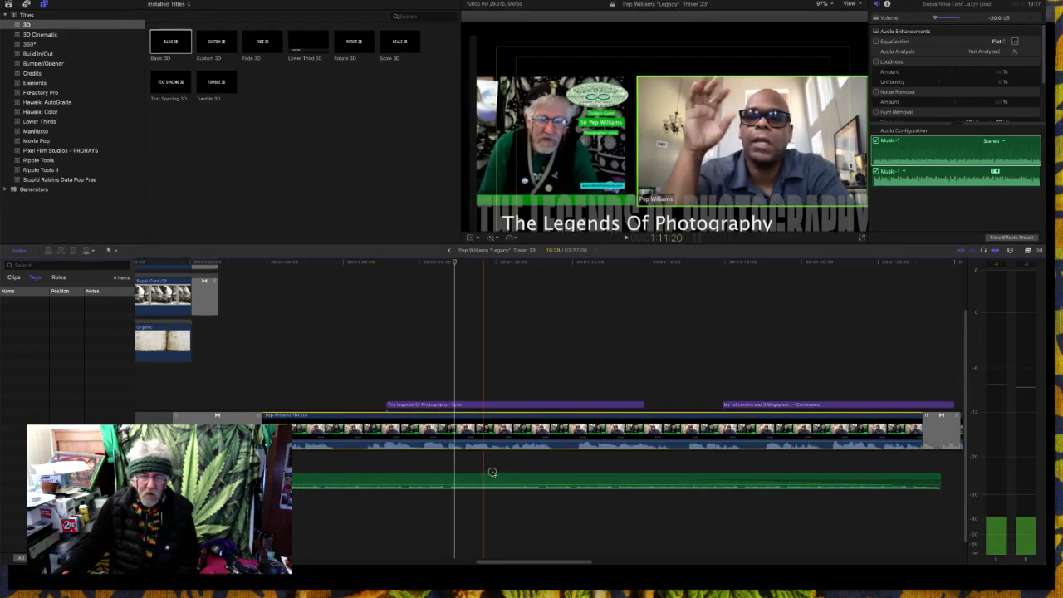
- Play the interview section onward through the Screen Shot picture of the framed portrait to review the picture and sound
left_click(493, 473)
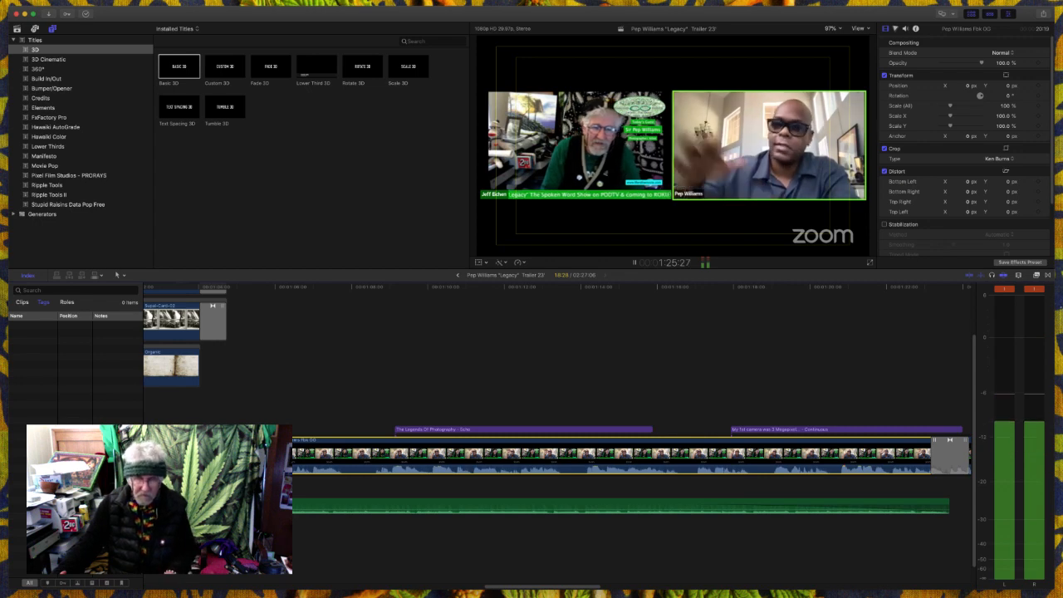
key("space")
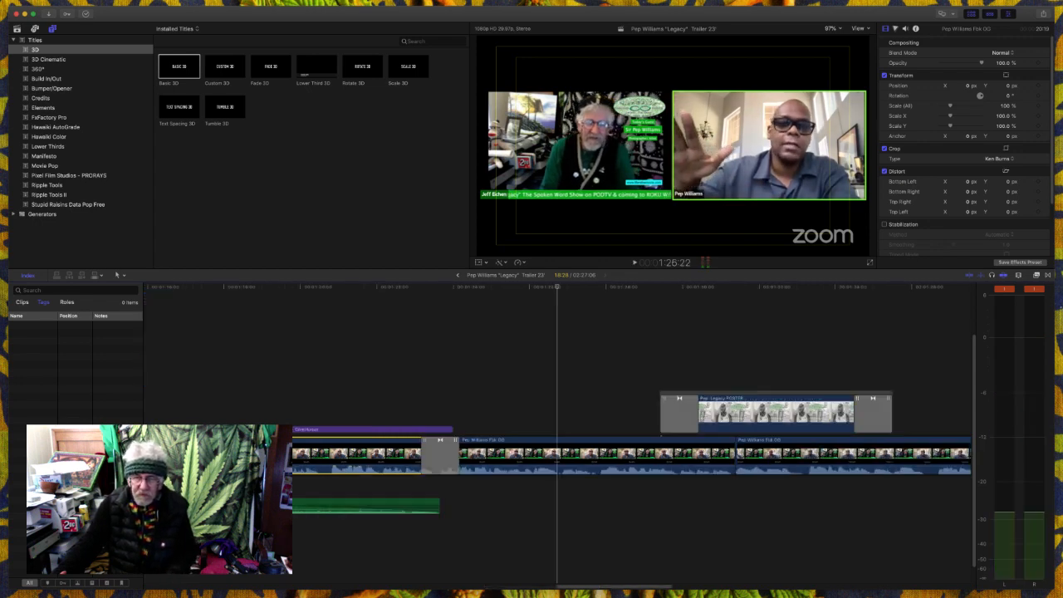
key("space")
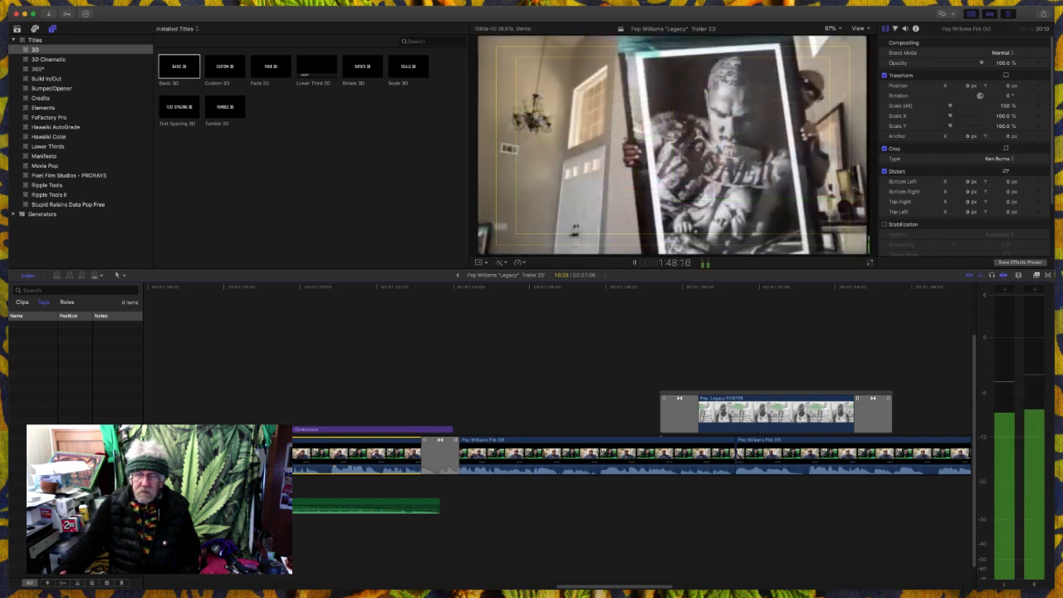
key("space")
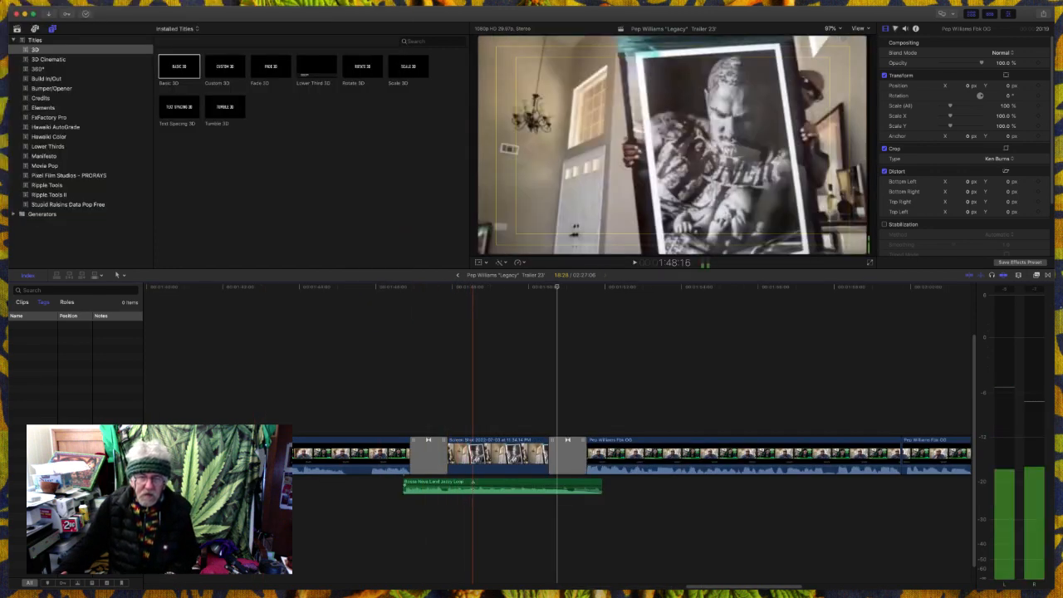
left_click(378, 518)
key("space")
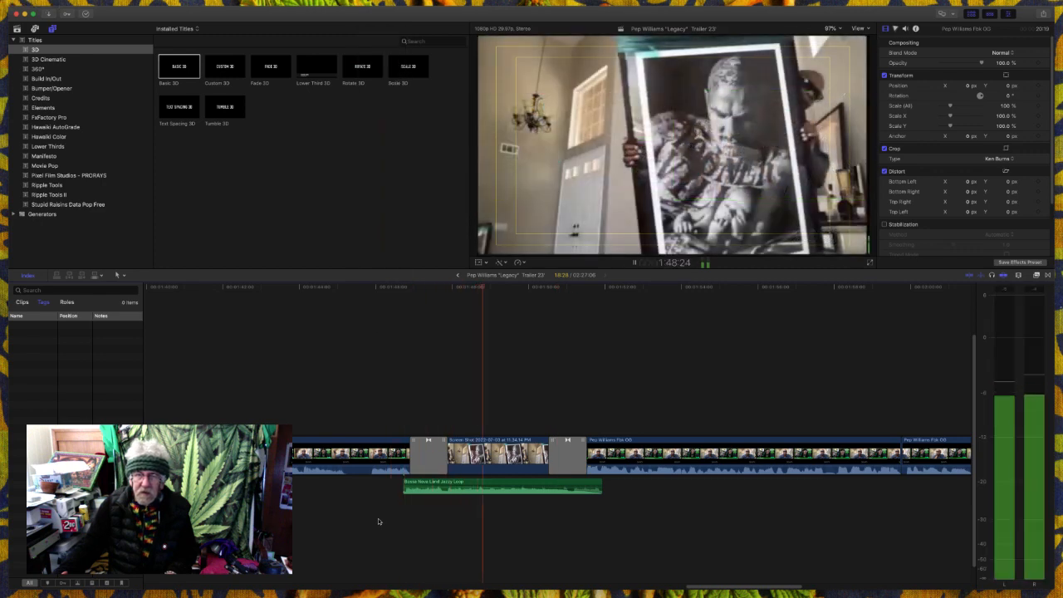
key("space")
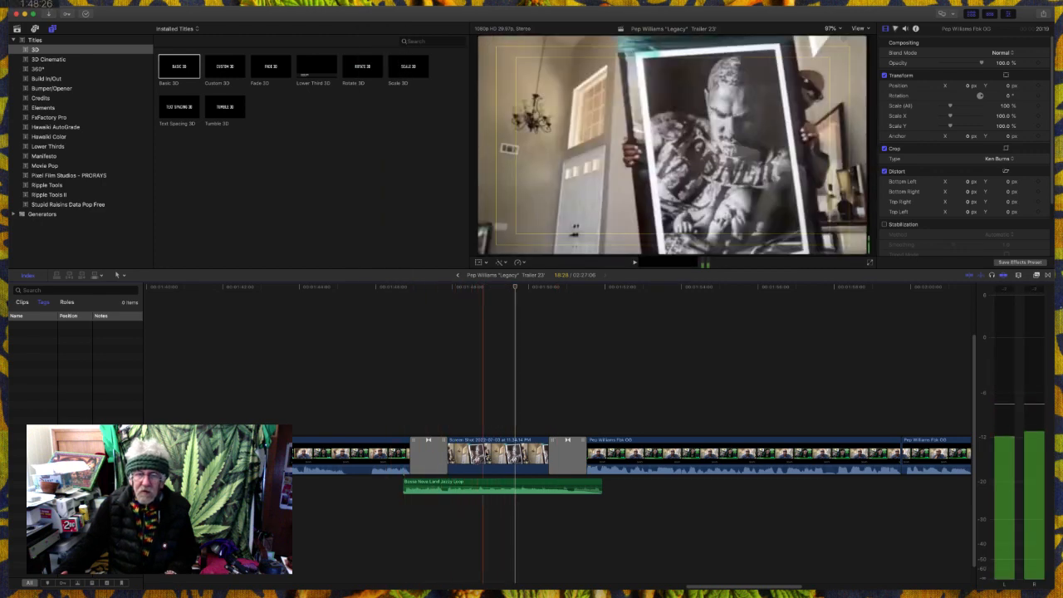
- Apply a Ken Burns crop to the Screen Shot picture with its end frame around the portrait's head, and play it through the following interview
left_click(490, 455)
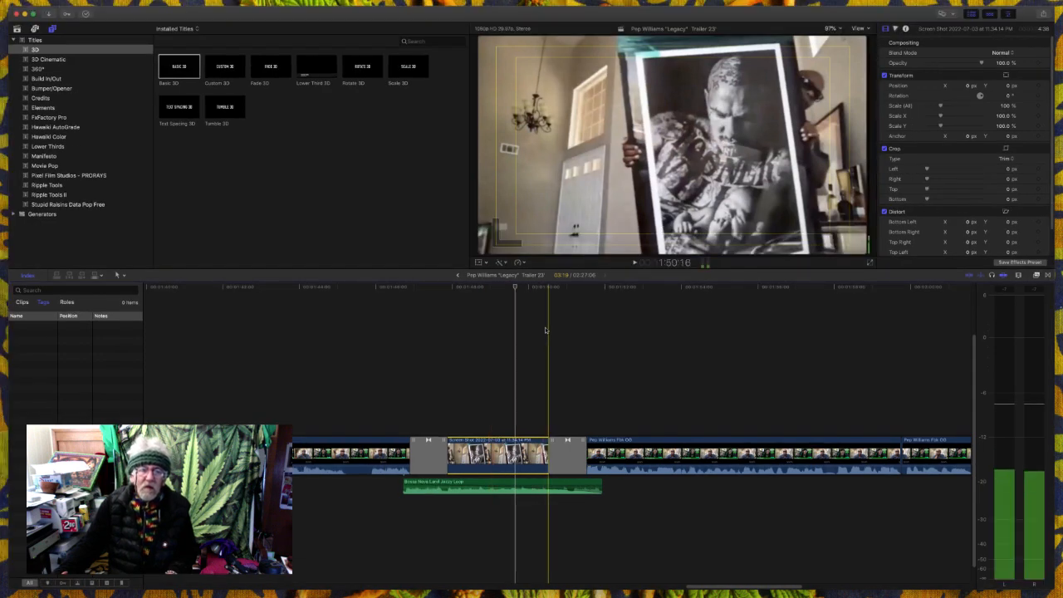
left_click(487, 264)
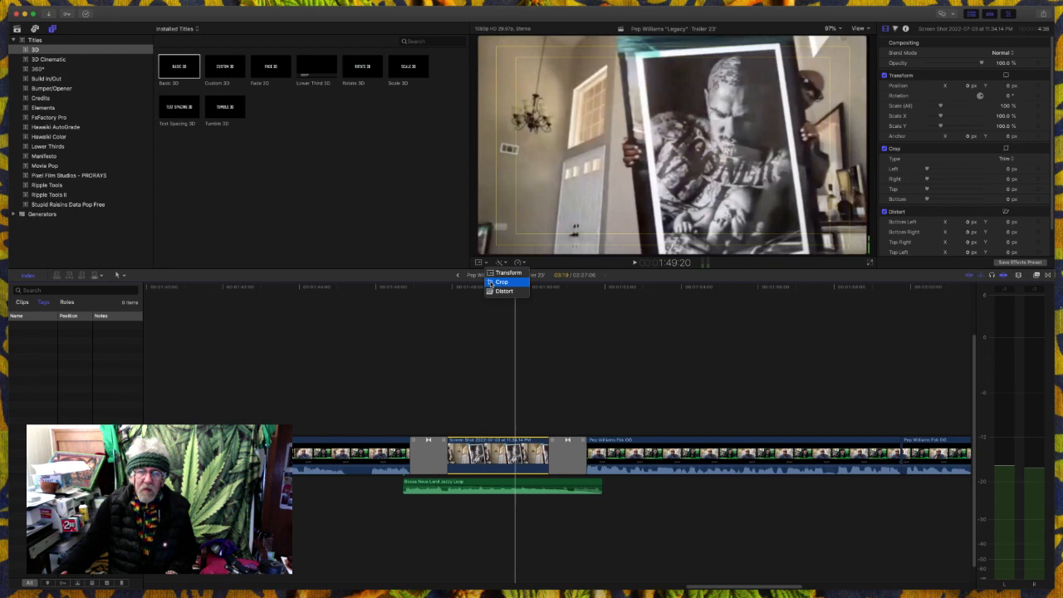
left_click(500, 283)
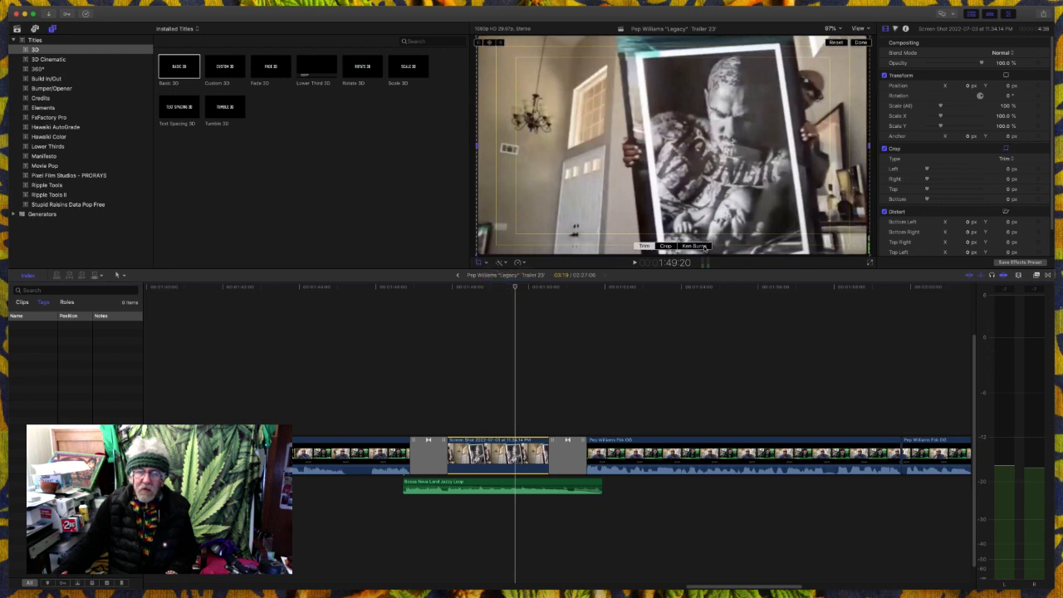
left_click(697, 247)
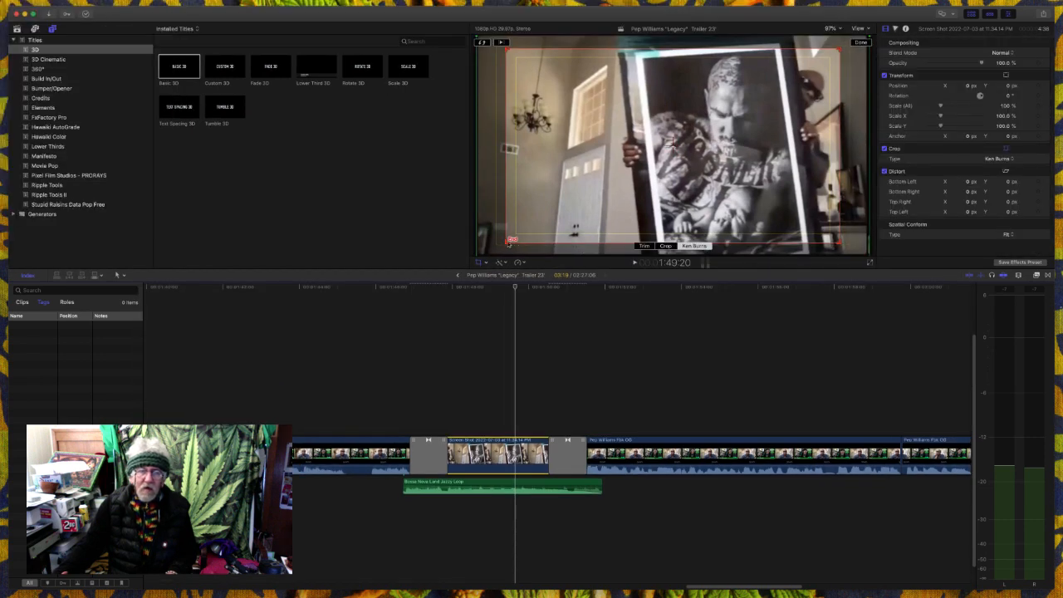
left_click_drag(509, 243, 658, 154)
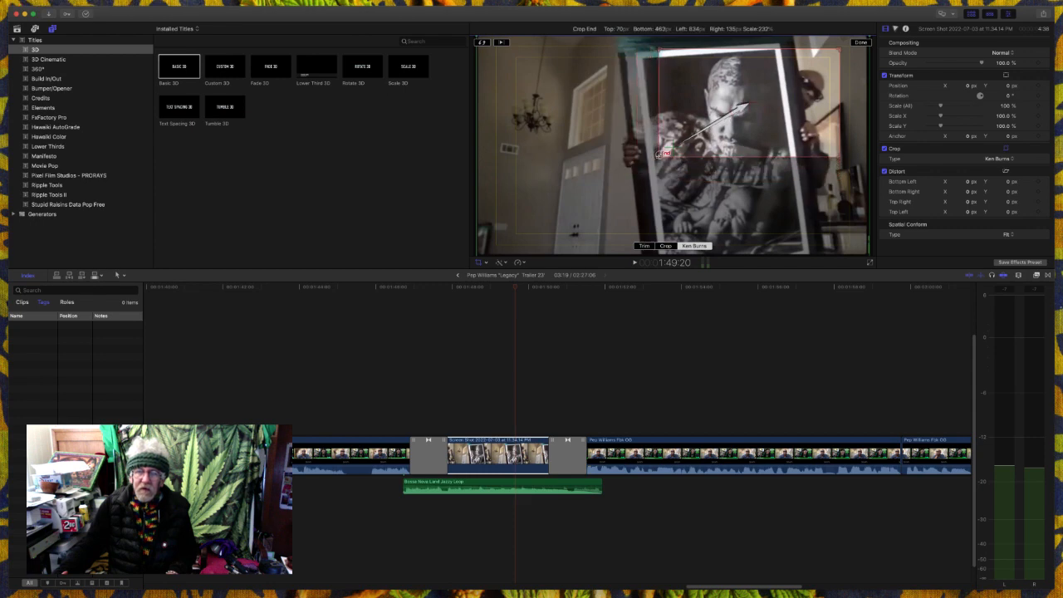
left_click_drag(660, 155, 653, 159)
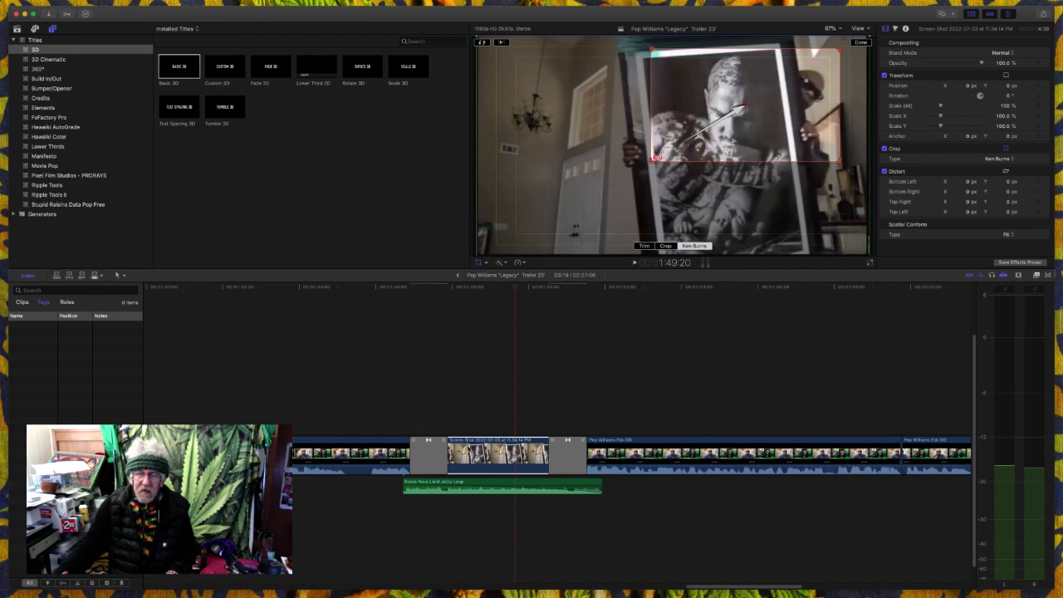
key("super+2")
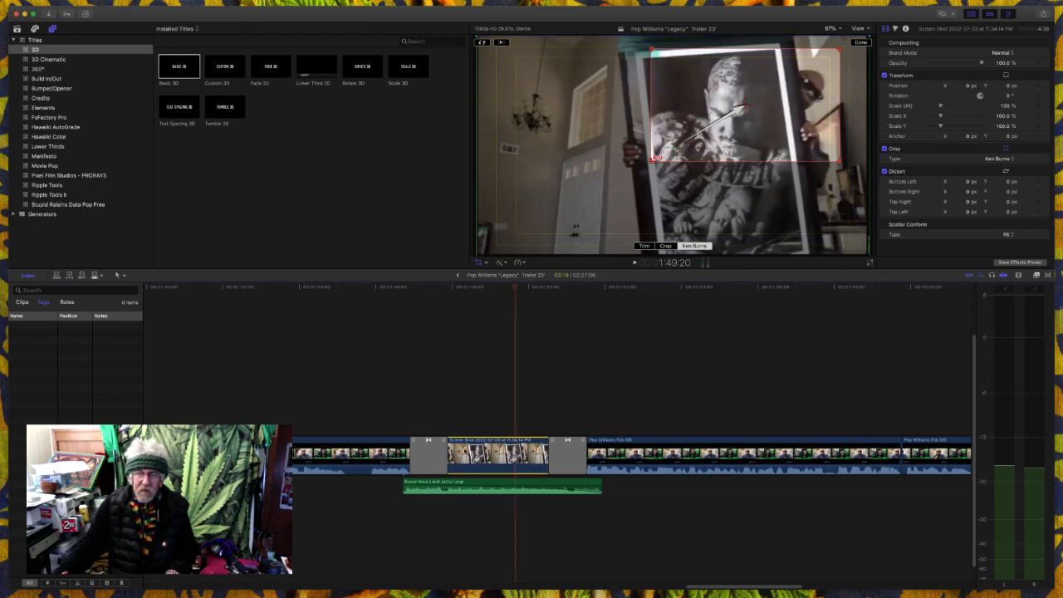
left_click(379, 400)
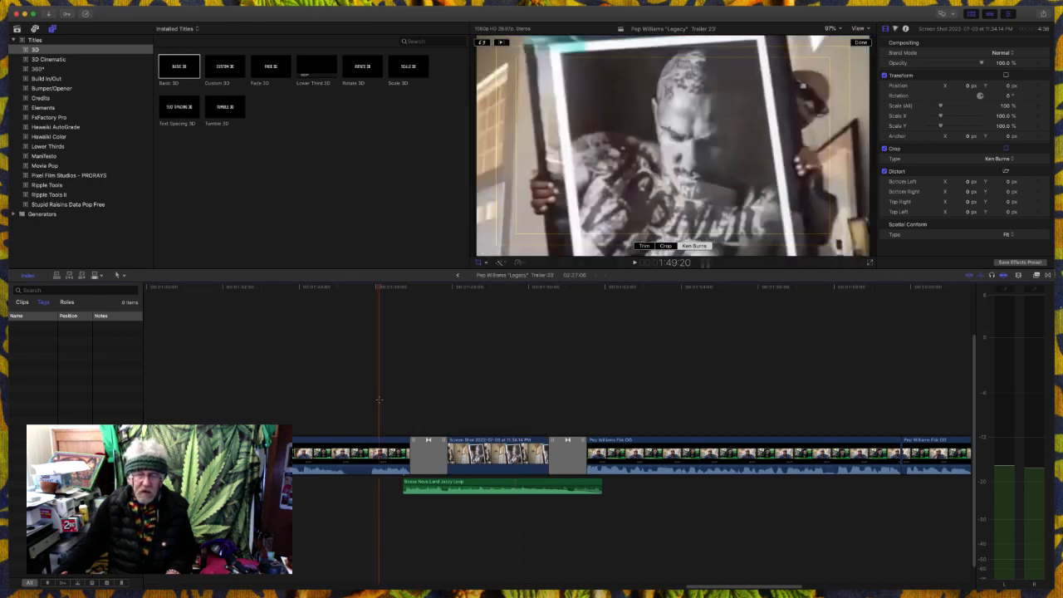
key("space")
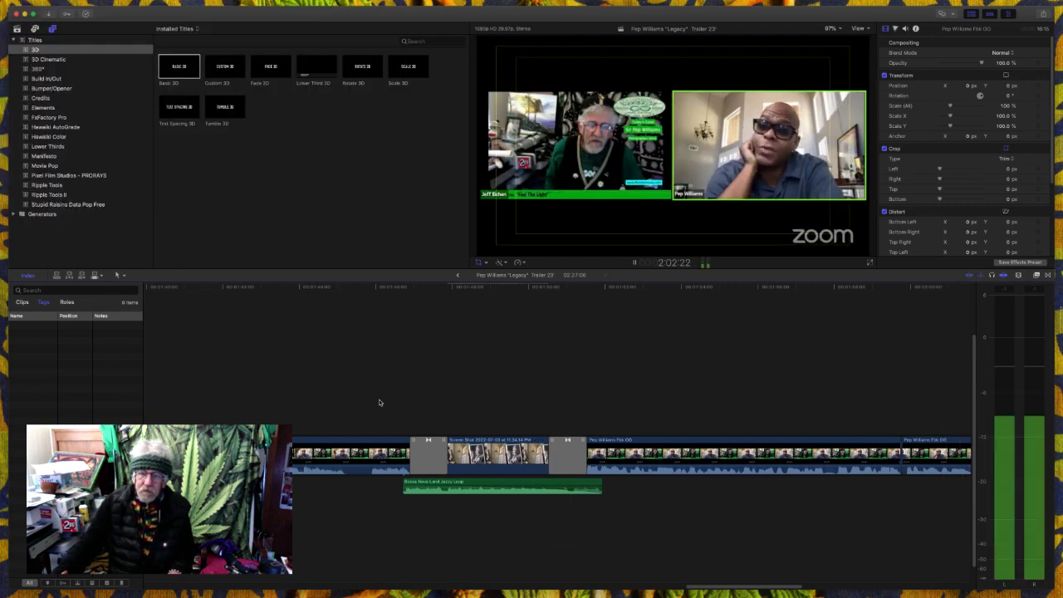
key("shift+c")
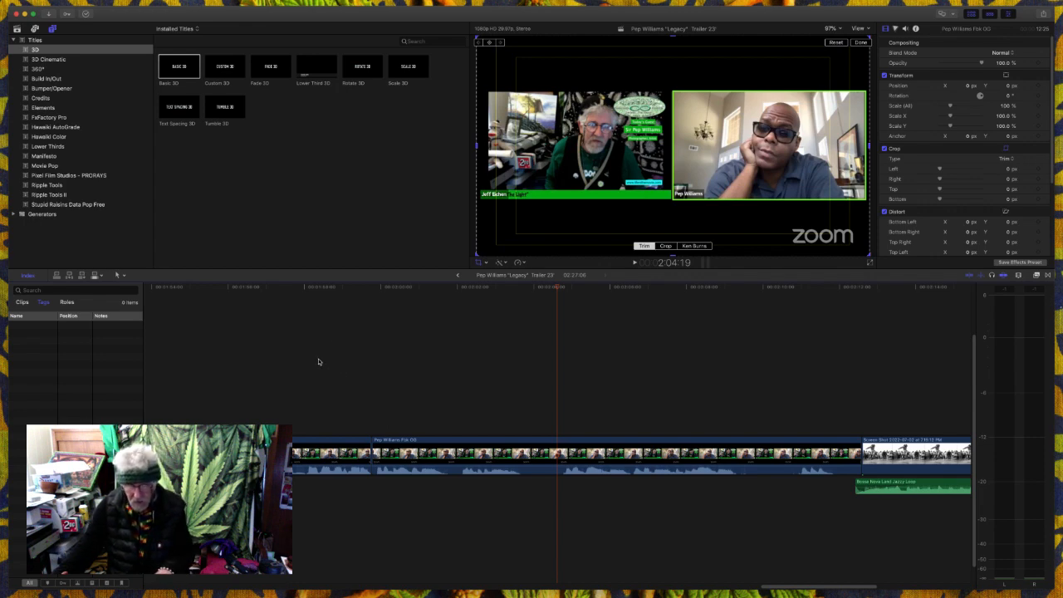
- Add the Custom generator above the Pep Williams interview clip, starting right after the dissolve from the Screen Shot picture
key("super+minus")
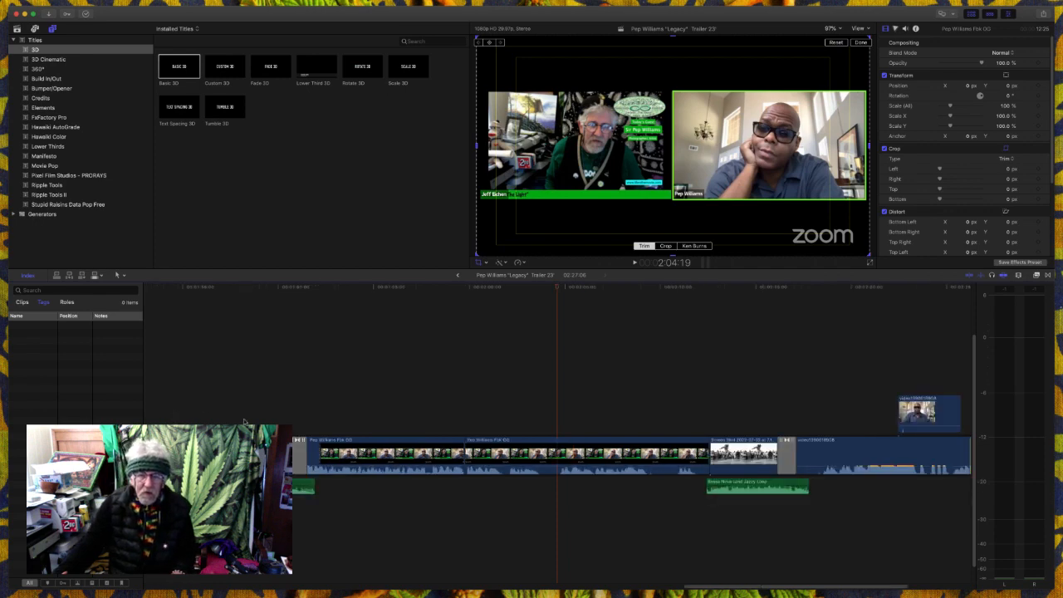
left_click(301, 410)
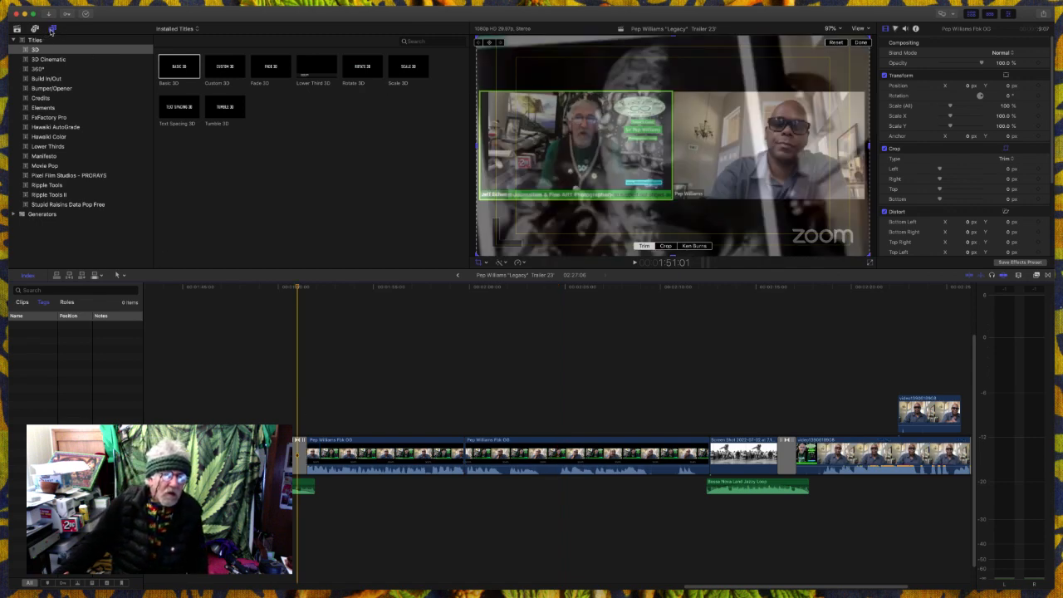
left_click(43, 214)
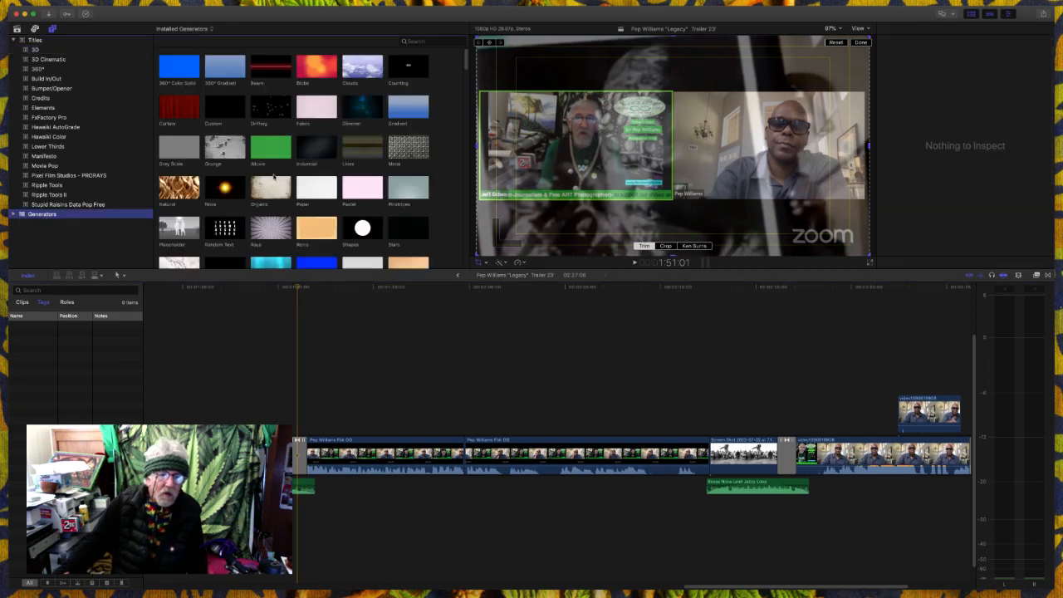
left_click(215, 106)
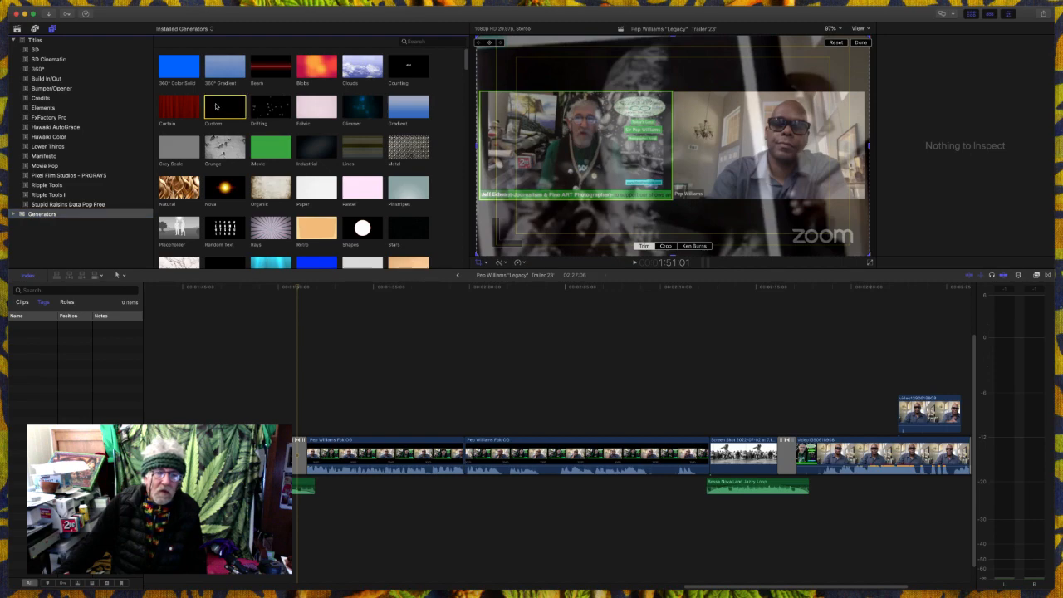
left_click_drag(215, 106, 311, 404)
- Try to squash the picture into a strip along the frame's lower edge with Transform, and play it from the dissolve
left_click(350, 362)
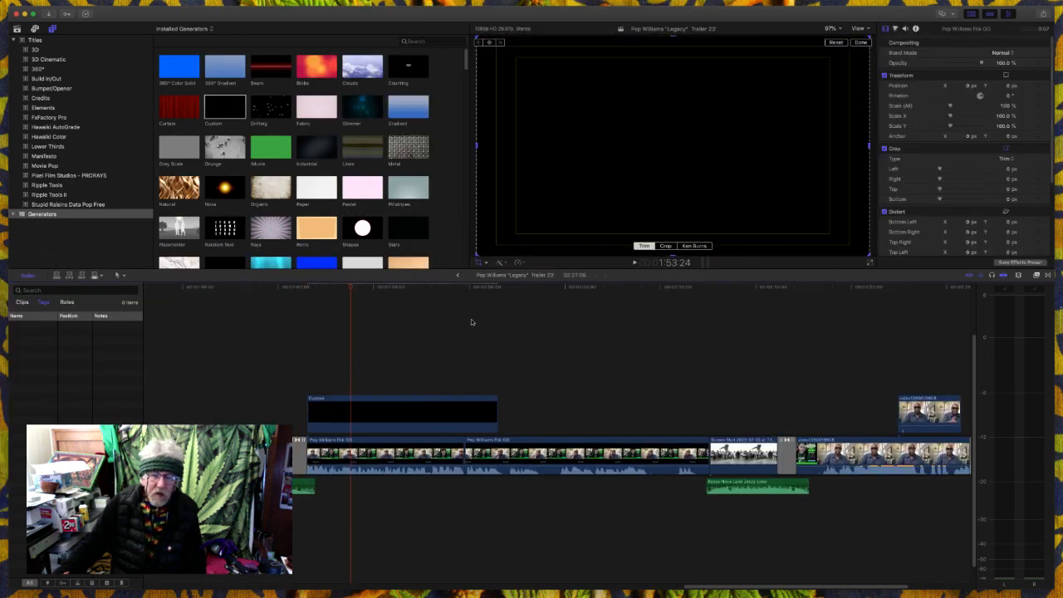
left_click(487, 265)
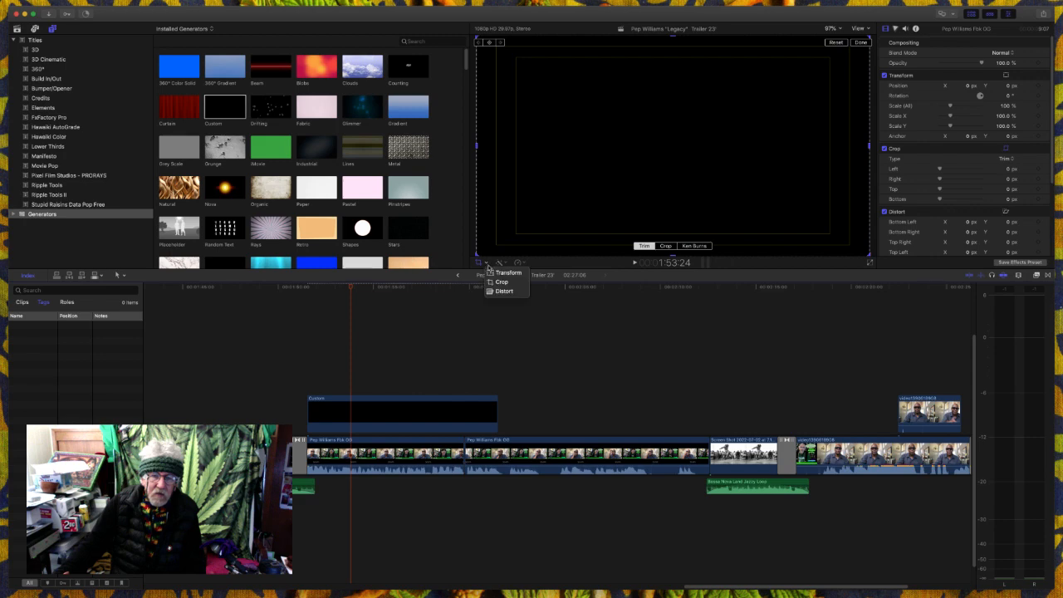
left_click(490, 273)
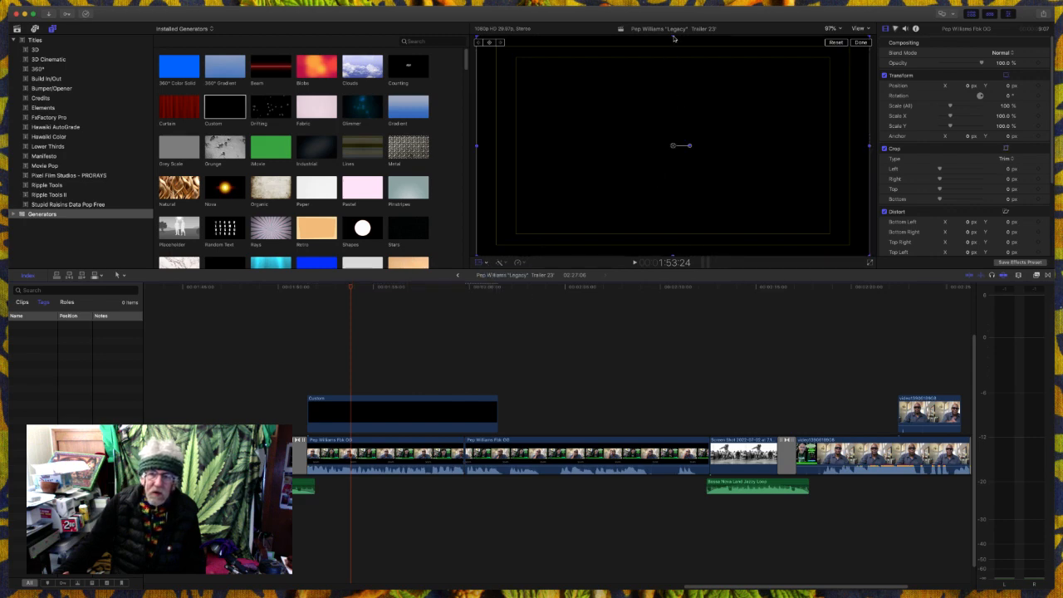
left_click_drag(675, 38, 706, 220)
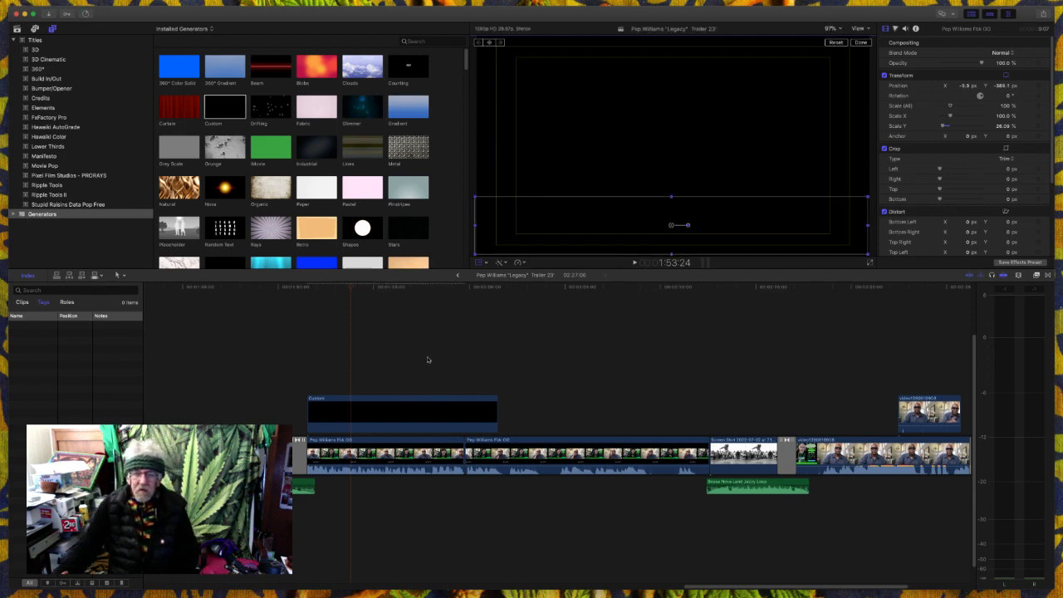
left_click(295, 386)
key("space")
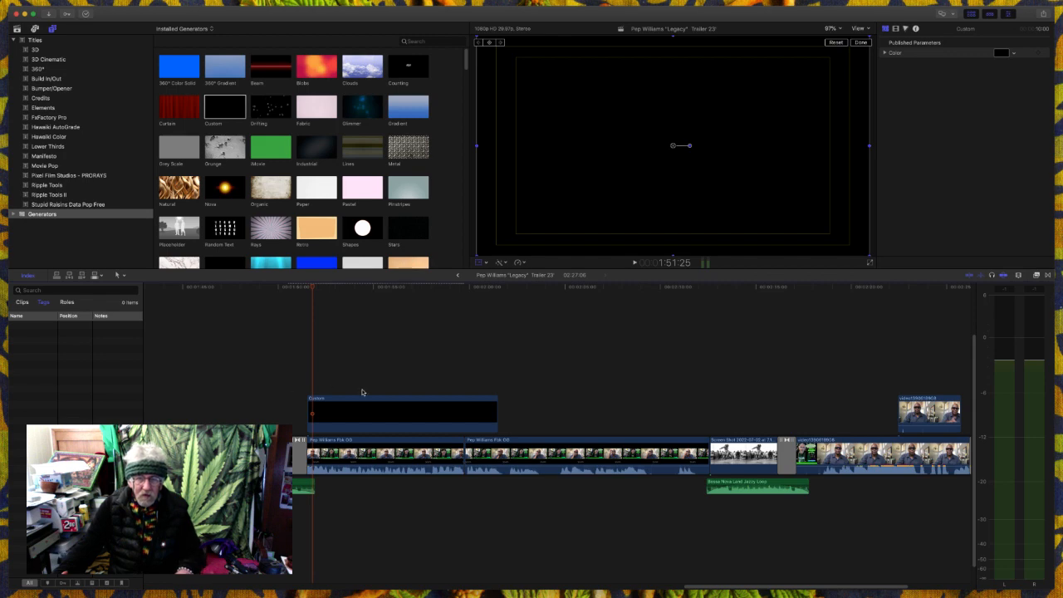
- Select the Custom generator and try to shrink its height with Transform
left_click(530, 378)
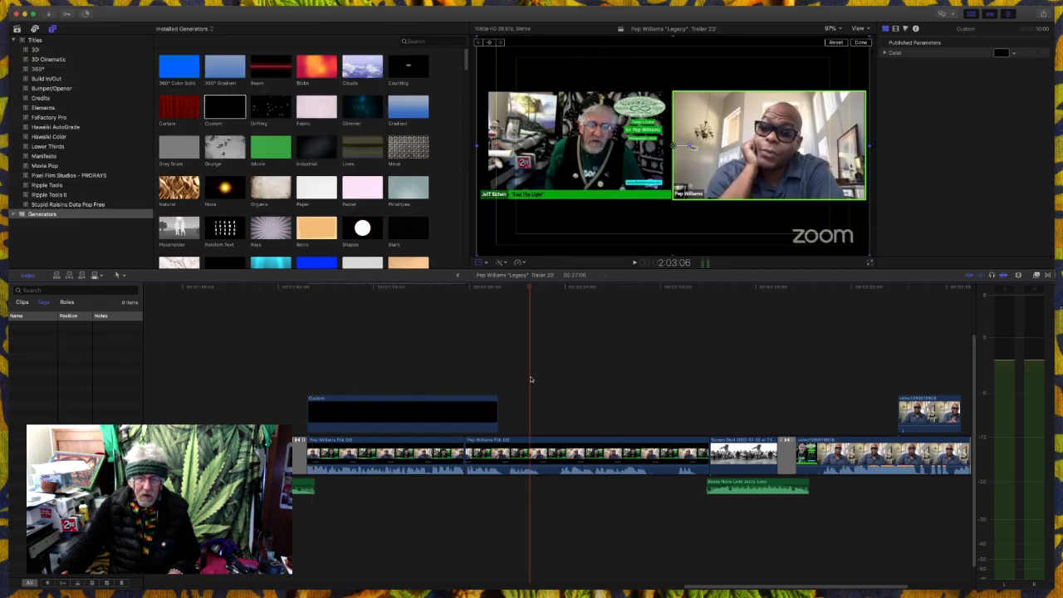
left_click(404, 379)
left_click(423, 413)
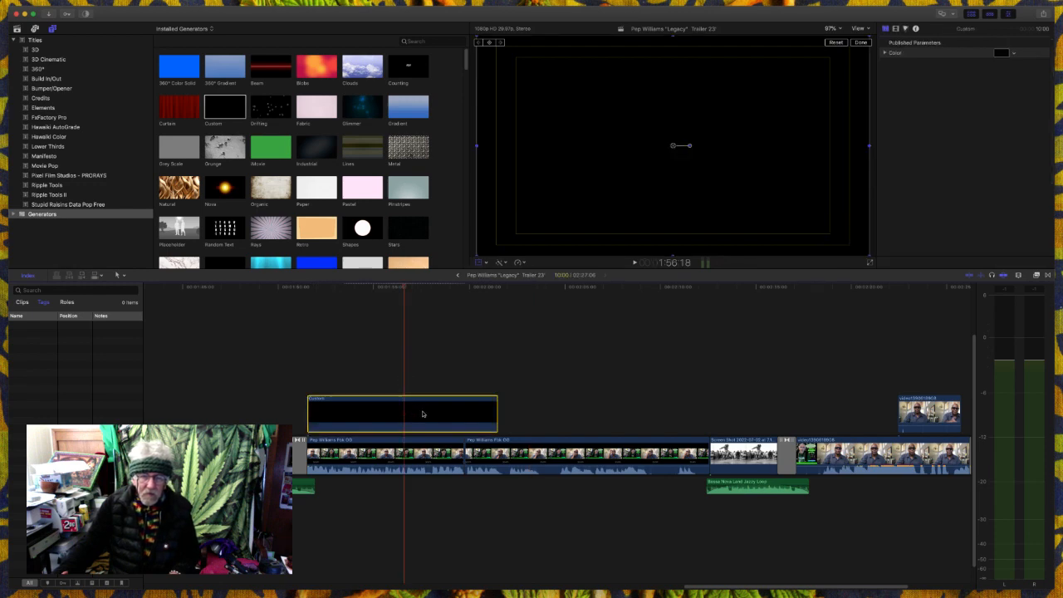
left_click(478, 263)
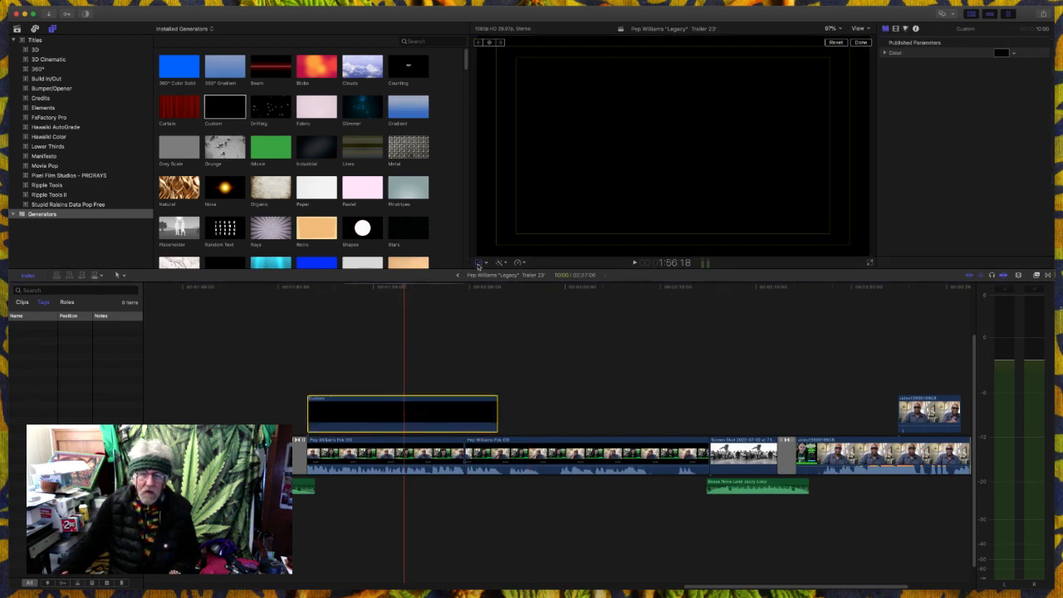
left_click(464, 278)
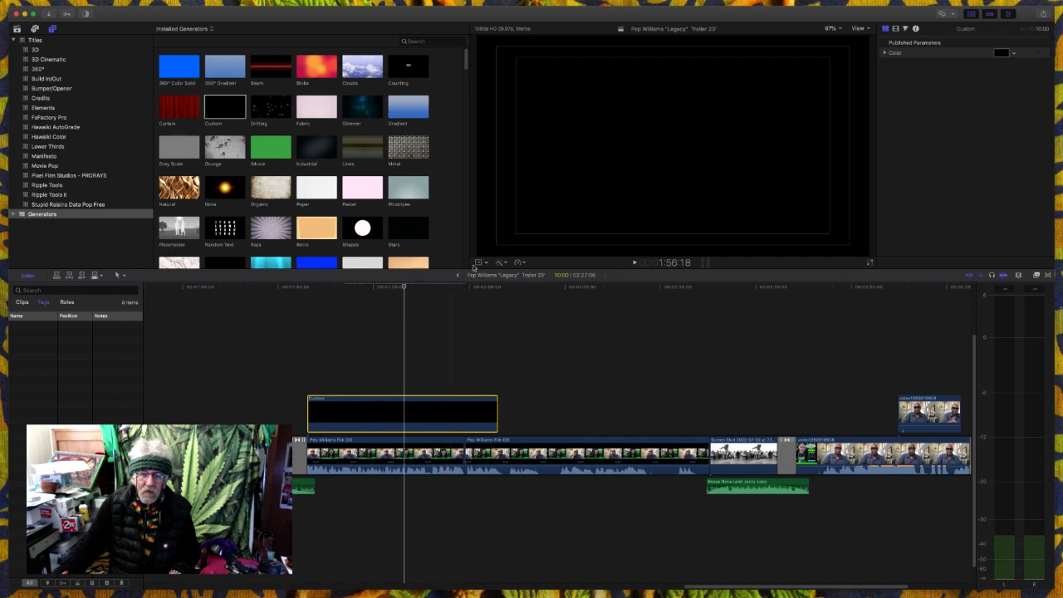
left_click(478, 264)
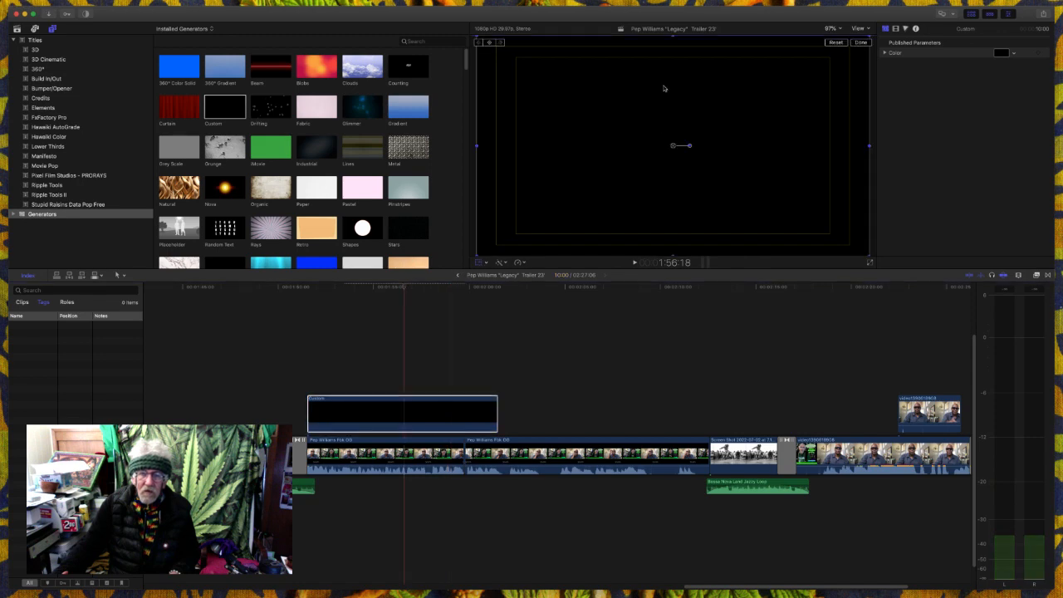
left_click_drag(672, 40, 699, 222)
- Undo the generator's height change, the interview clip's squashing and the placement of the Custom generator
key("super+z")
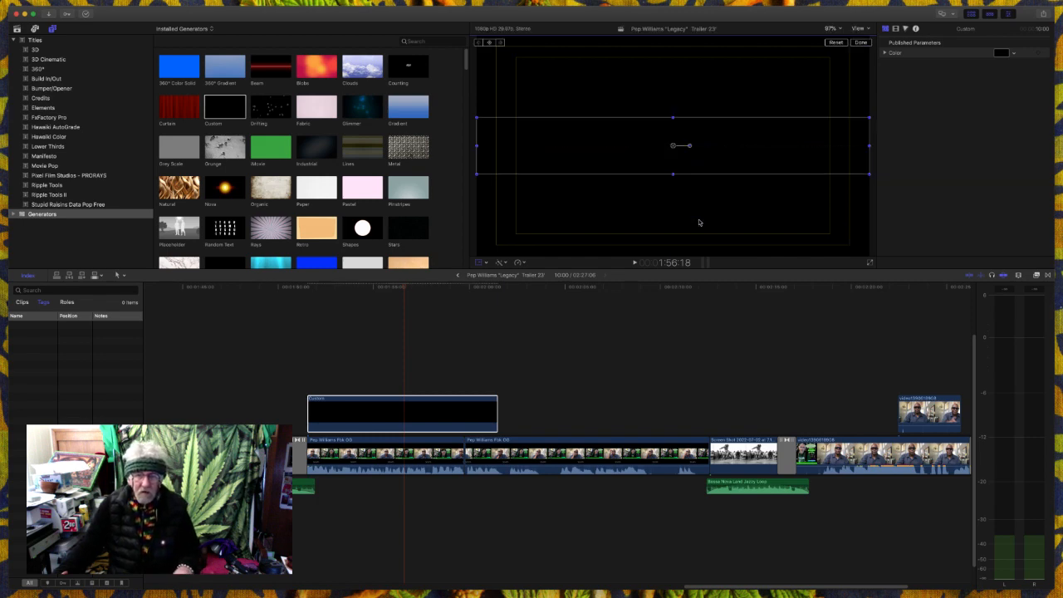
key("super+z")
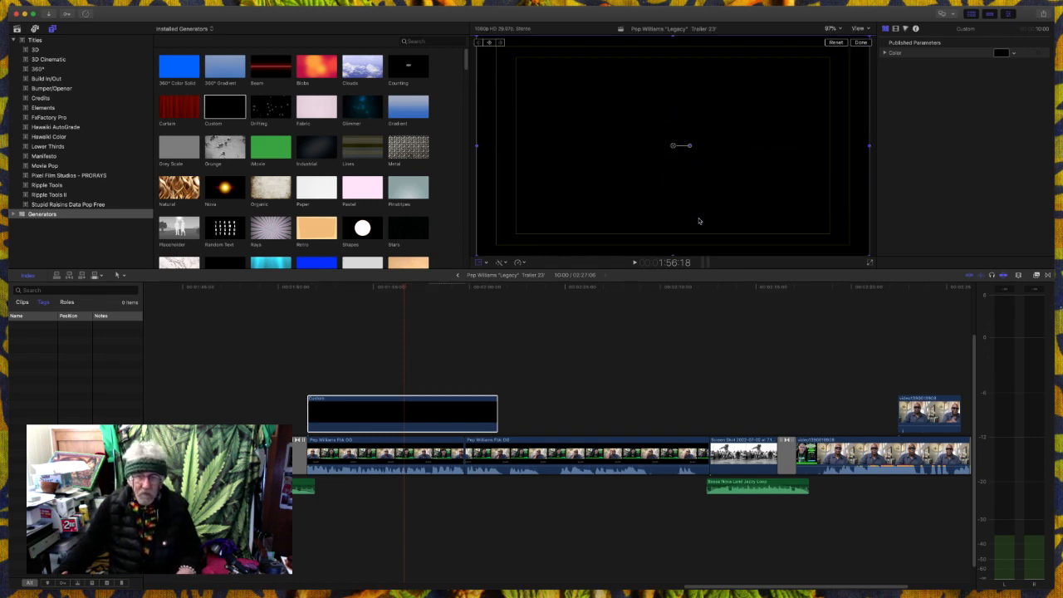
left_click(435, 408)
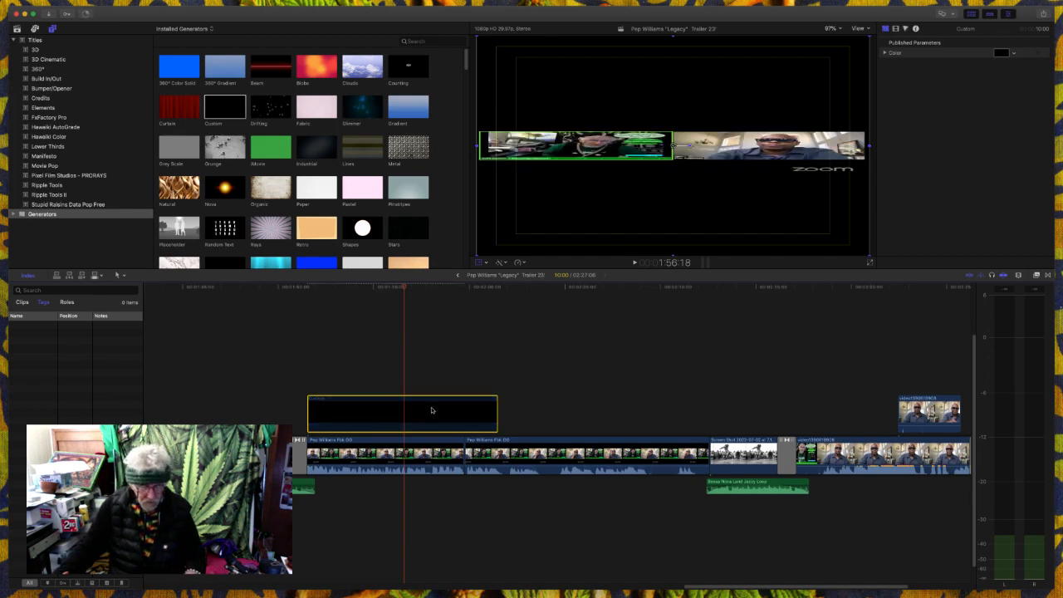
key("super+z")
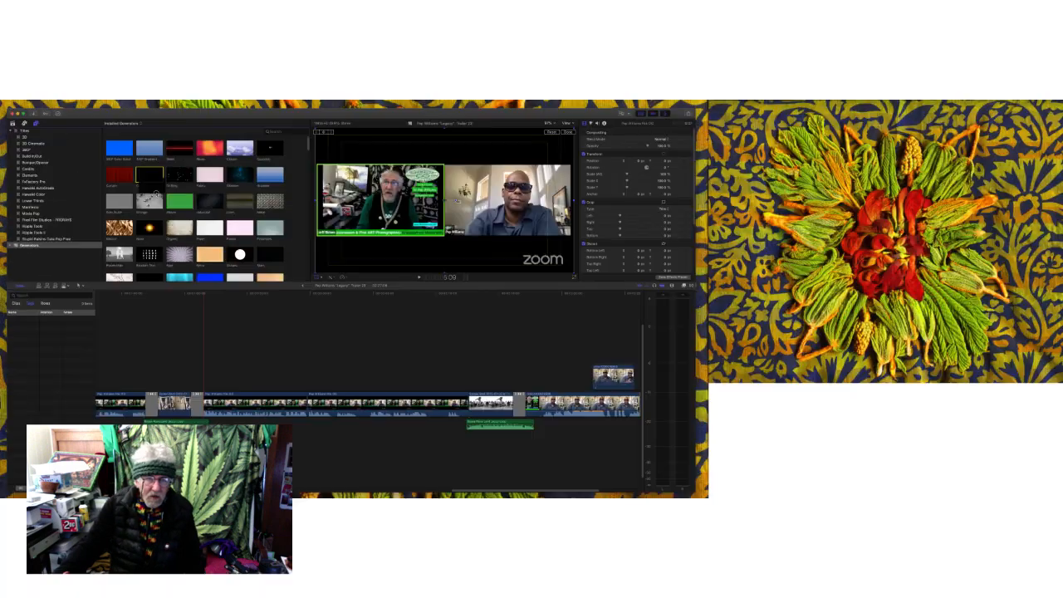
- Add the Custom generator above the interview again and shape it into a full-width strip covering the Zoom logo below the speakers
left_click_drag(197, 282, 210, 375)
left_click_drag(314, 413, 315, 414)
left_click(378, 359)
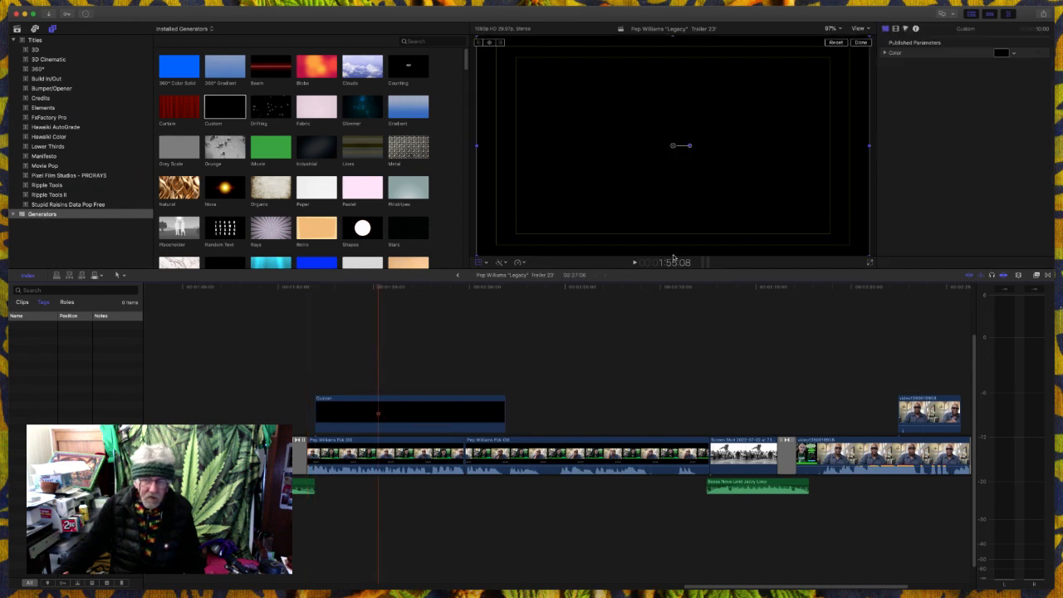
left_click_drag(673, 255, 667, 179)
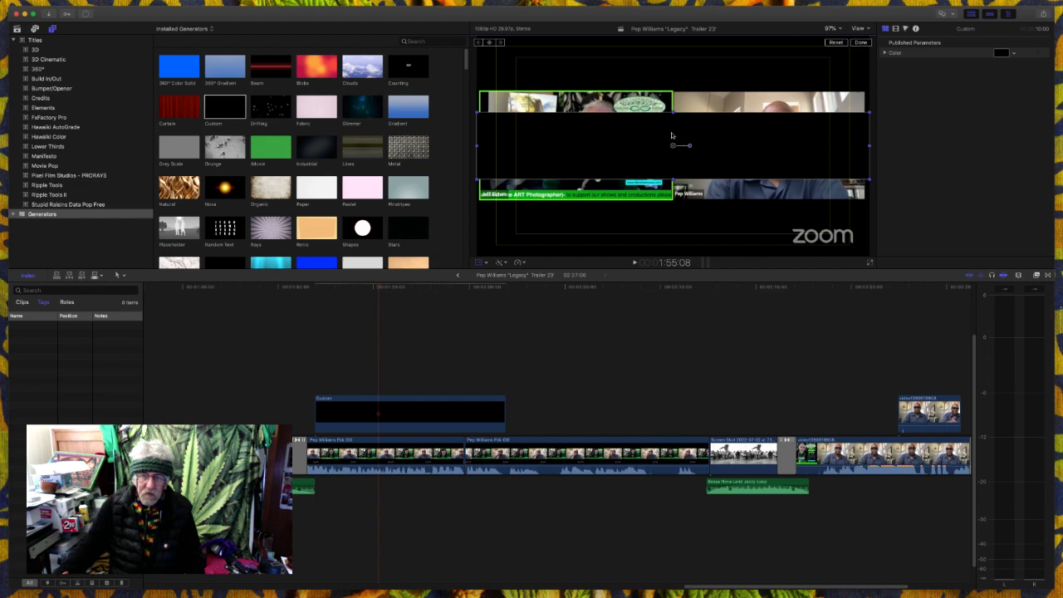
left_click_drag(673, 115, 682, 229)
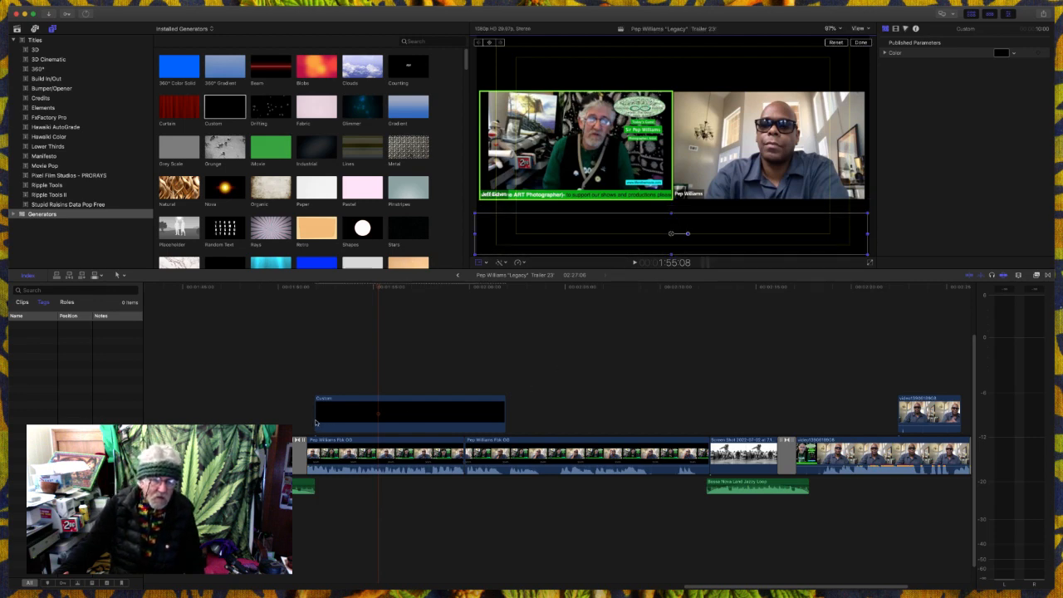
- Stretch the Custom generator from the dissolve to the start of the skateboarder picture, and play the interview through to that picture
left_click_drag(315, 419, 297, 419)
left_click_drag(503, 414, 705, 423)
left_click(445, 363)
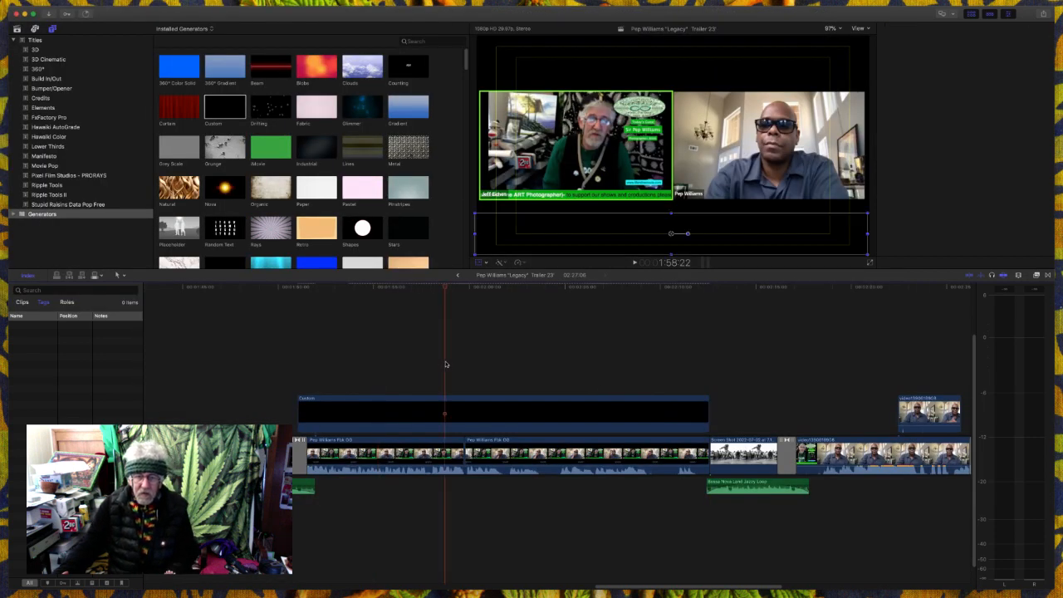
key("space")
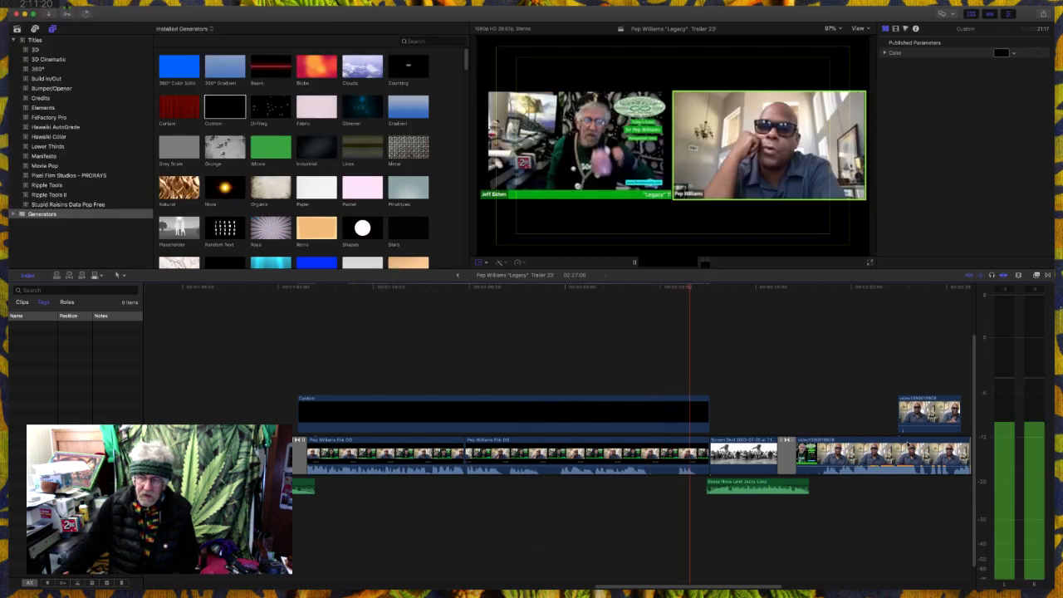
key("space")
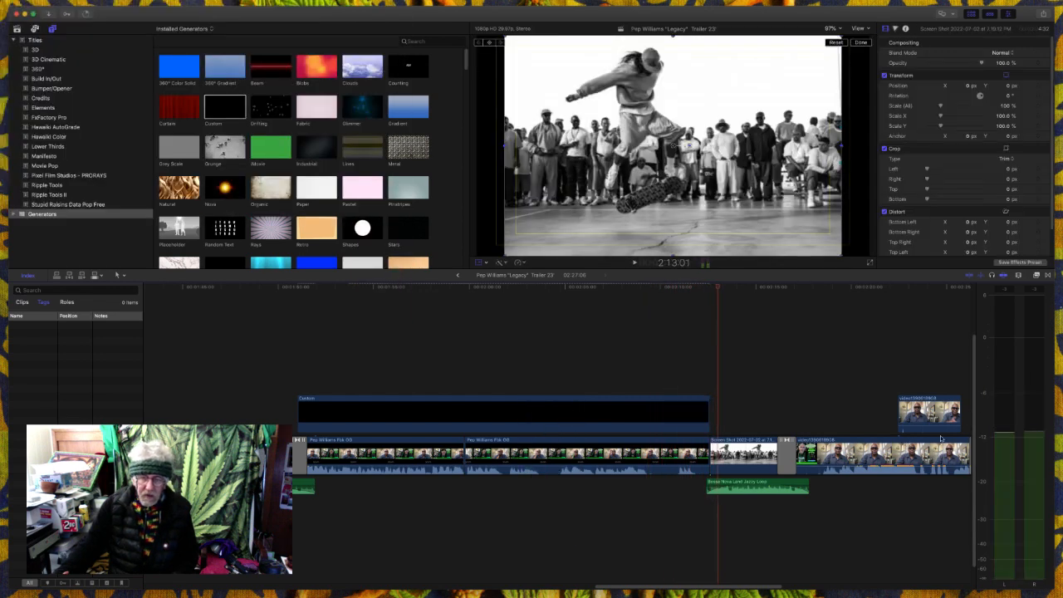
- Check the two interview clips beneath the generator and play them from the dissolve to judge the logo cover and voice levels
left_click(651, 456)
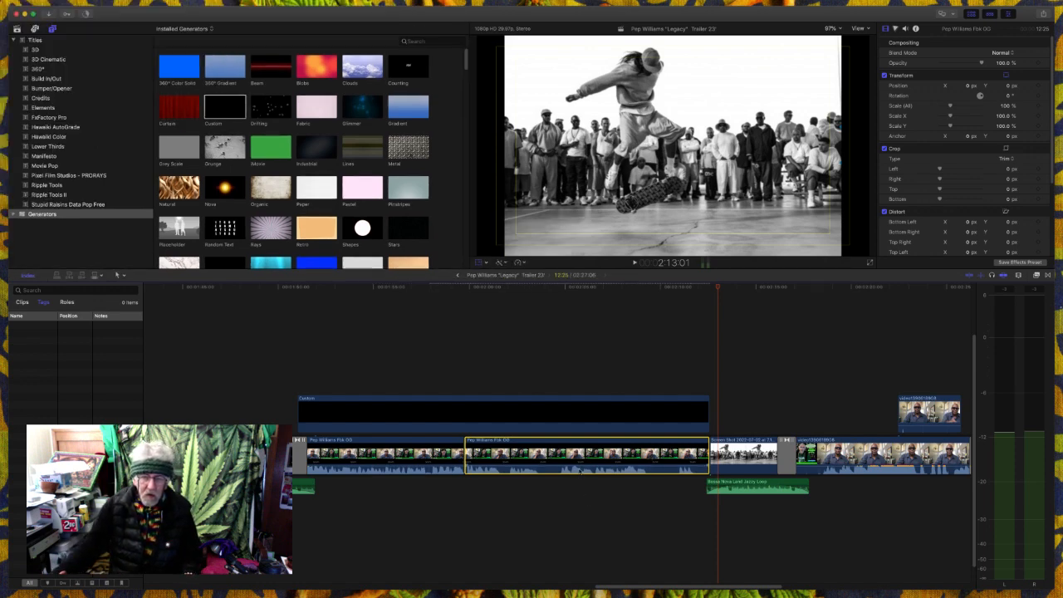
left_click(436, 454)
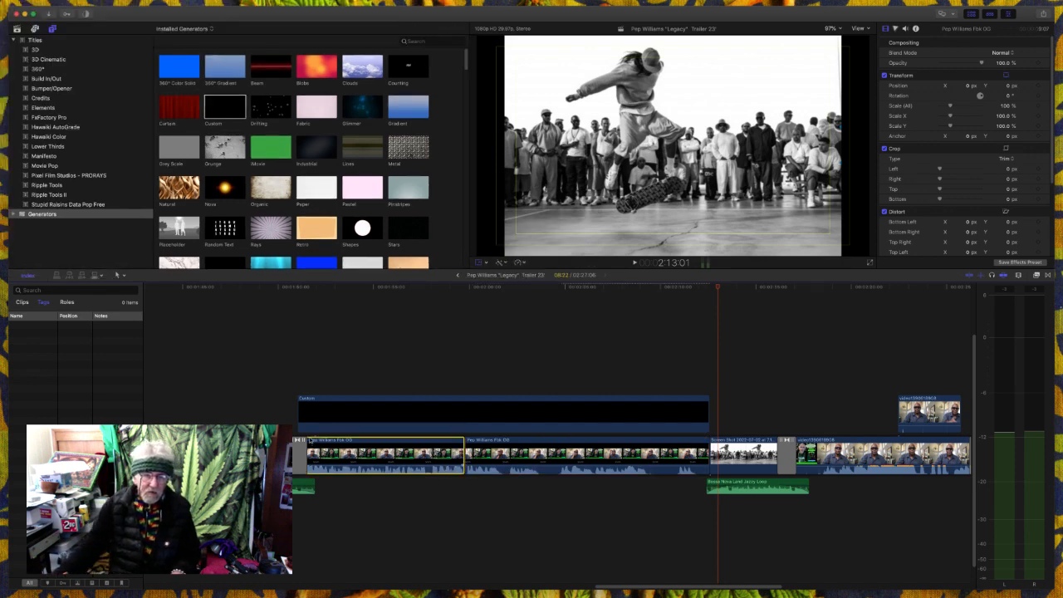
left_click(290, 415)
key("space")
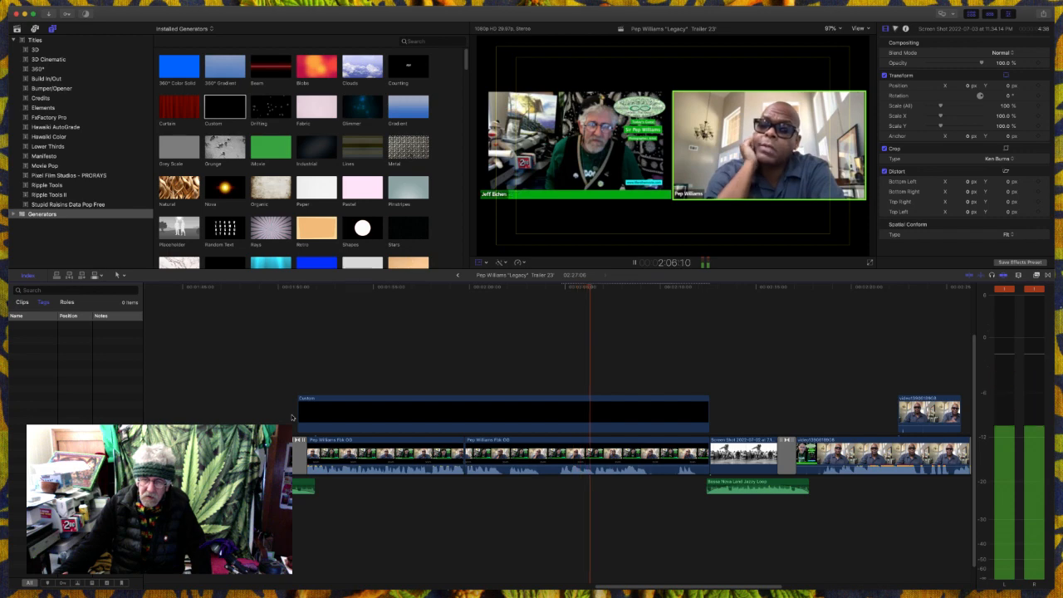
key("space")
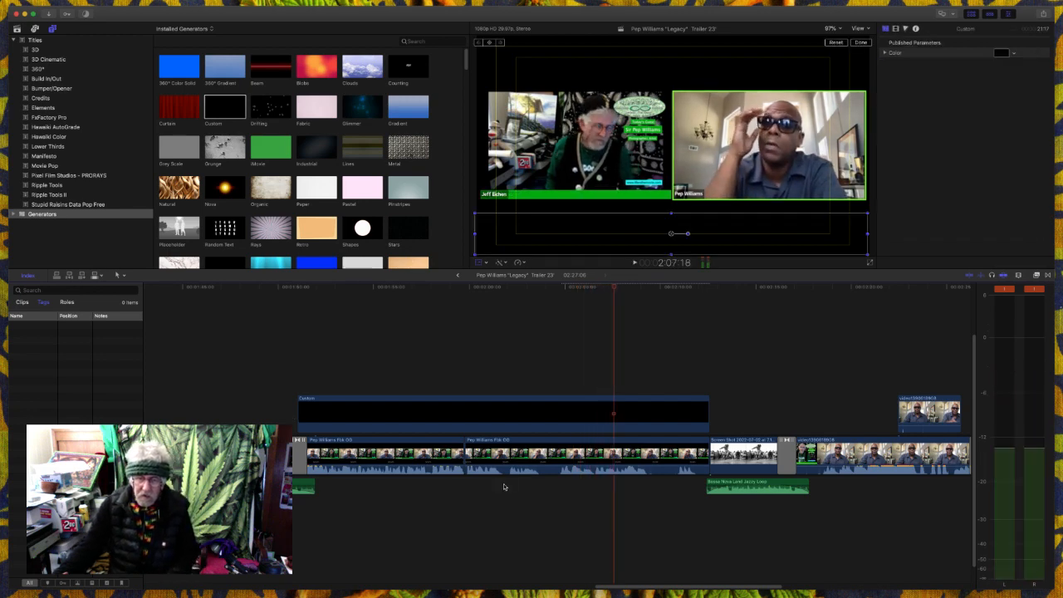
key("space")
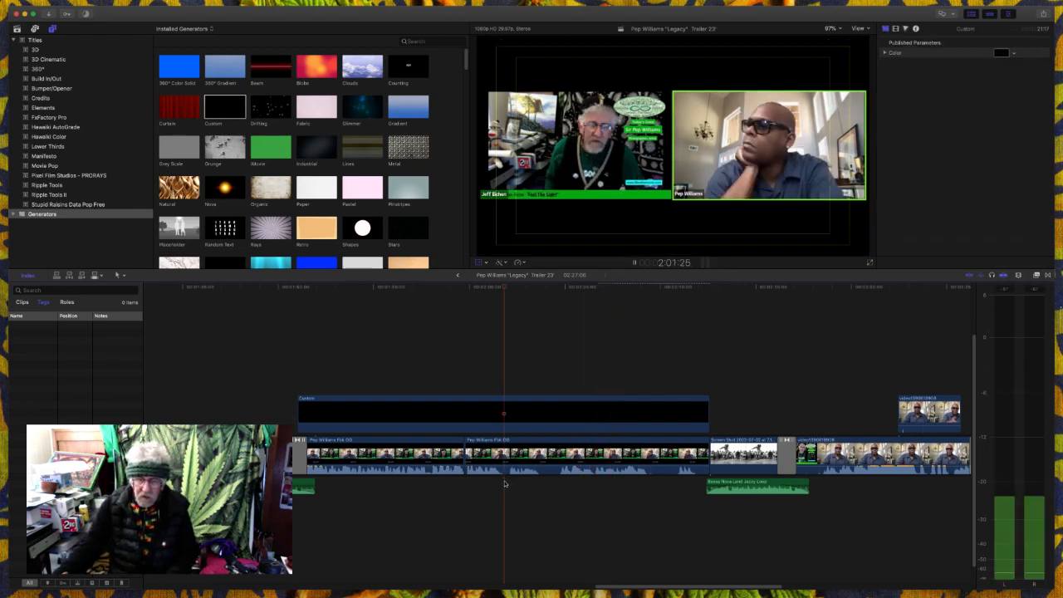
key("space")
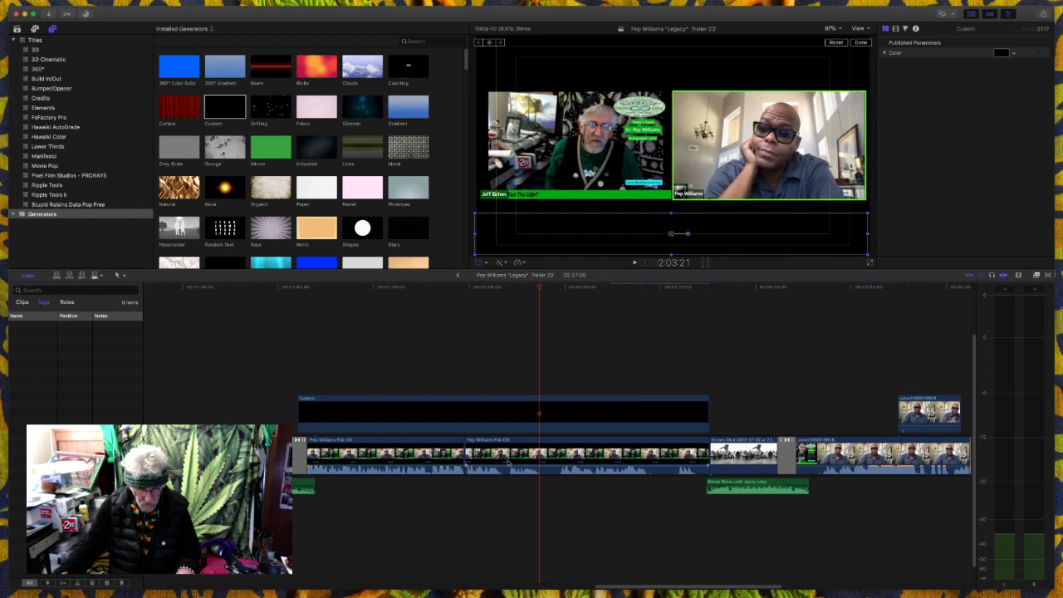
- Range-select the 01:21 stretch early in the second interview clip, adjust its volume, and play through to the skateboarder picture
key("b")
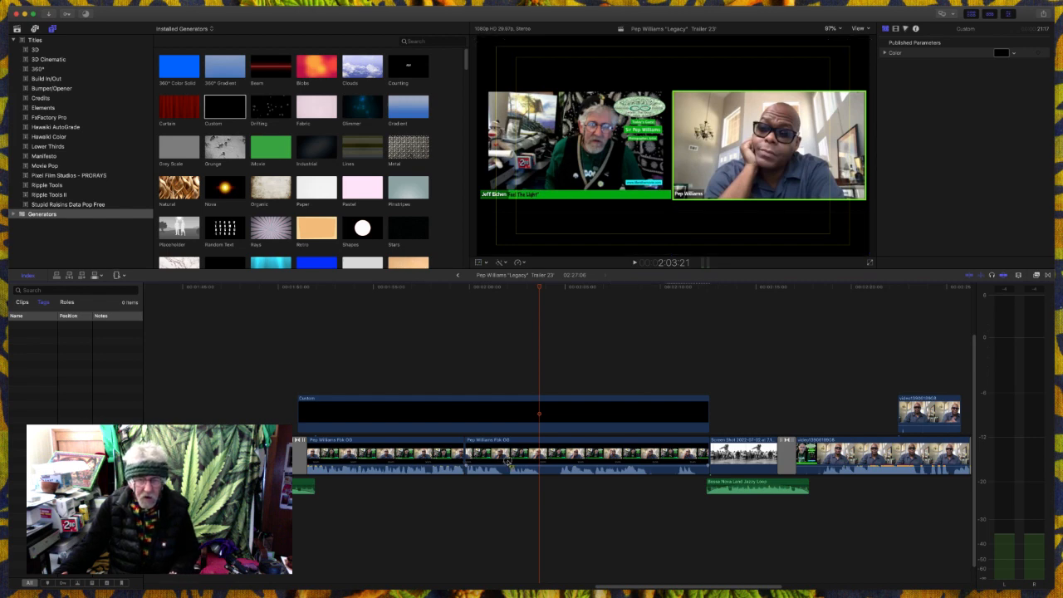
left_click_drag(510, 463, 541, 465)
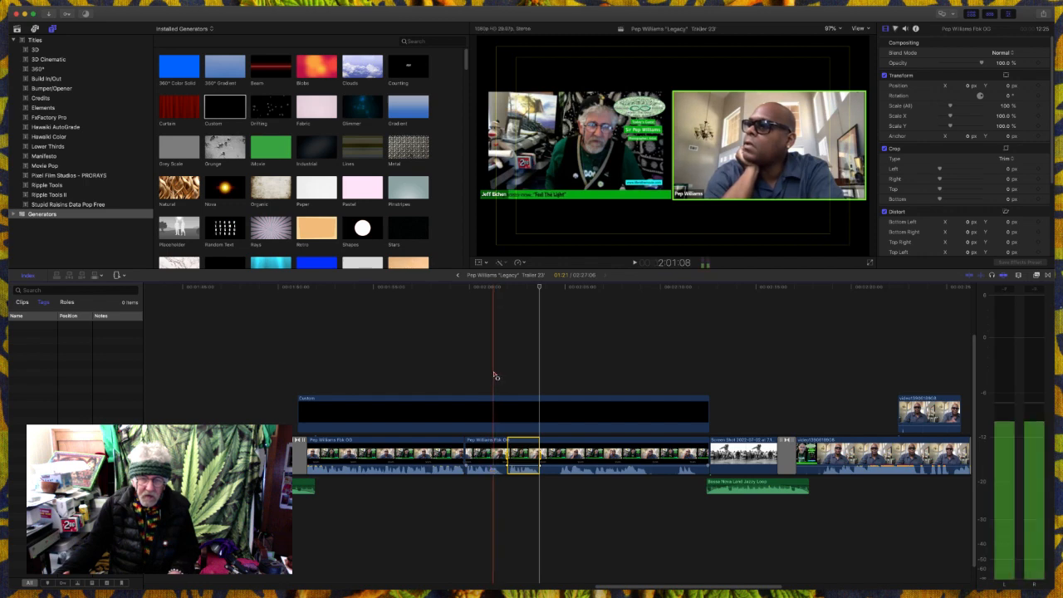
key("space")
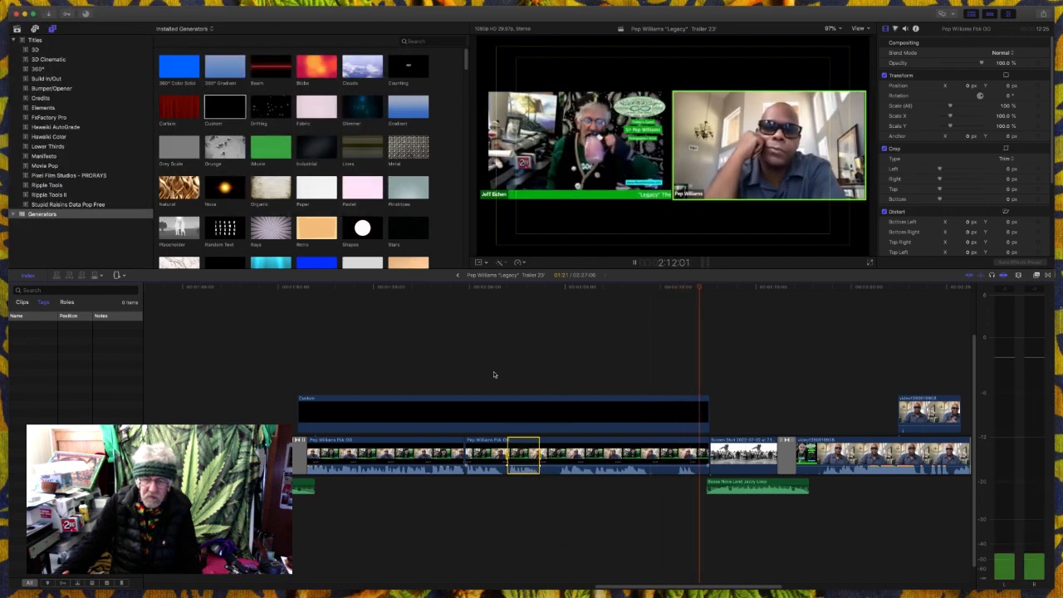
key("space")
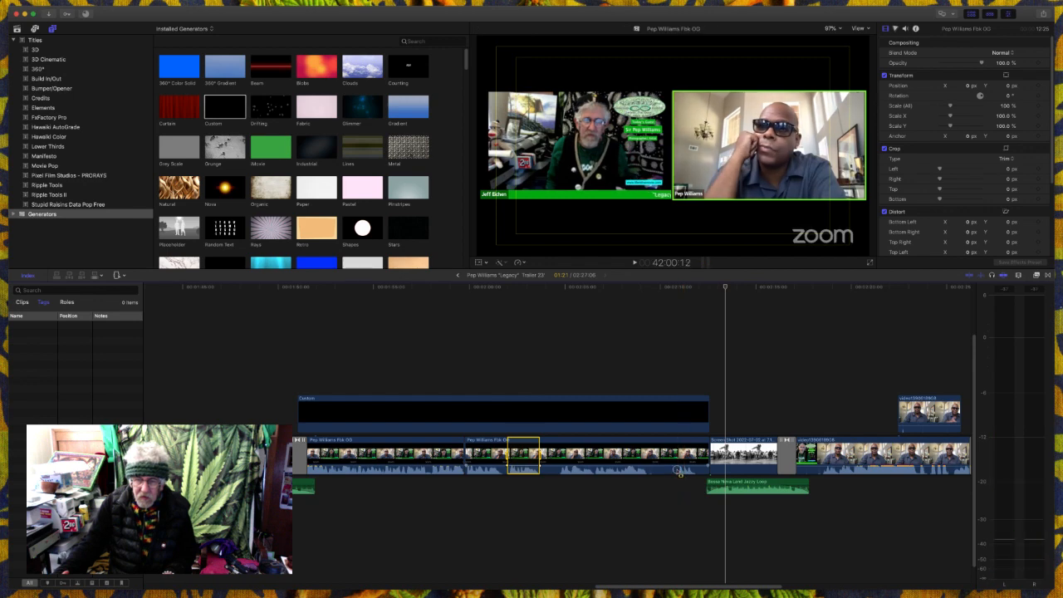
- Range-select the short speech near the end of the second interview clip, adjust its volume, and play on to the trailer's end
left_click_drag(678, 471, 694, 471)
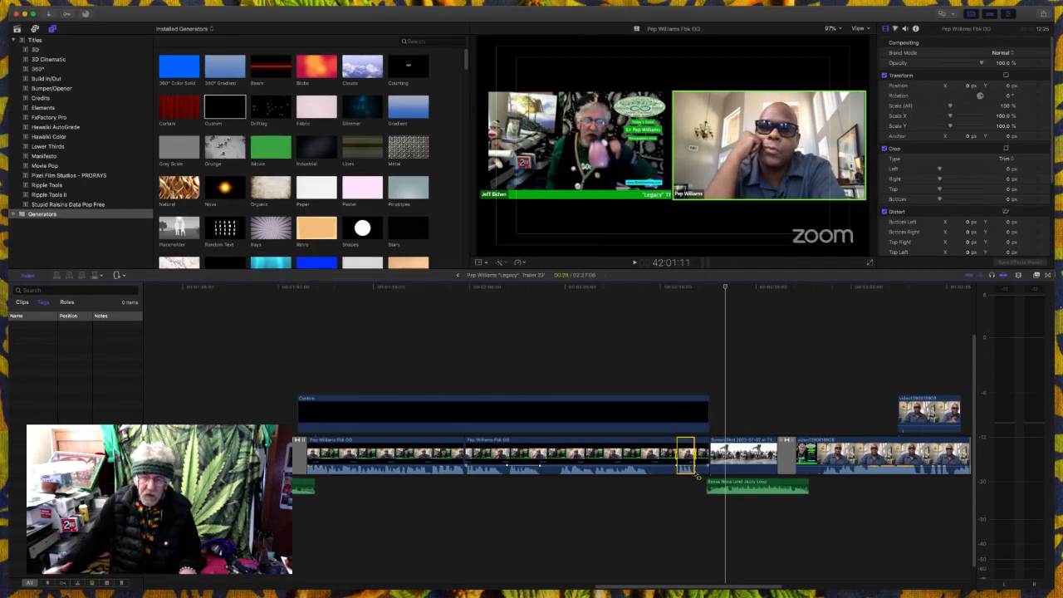
key("space")
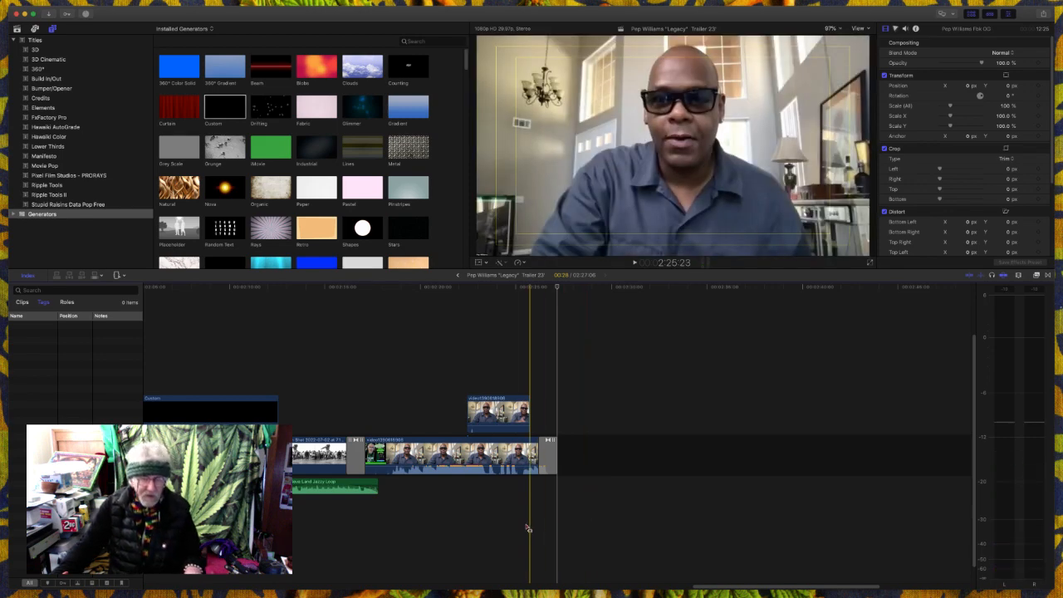
key("s")
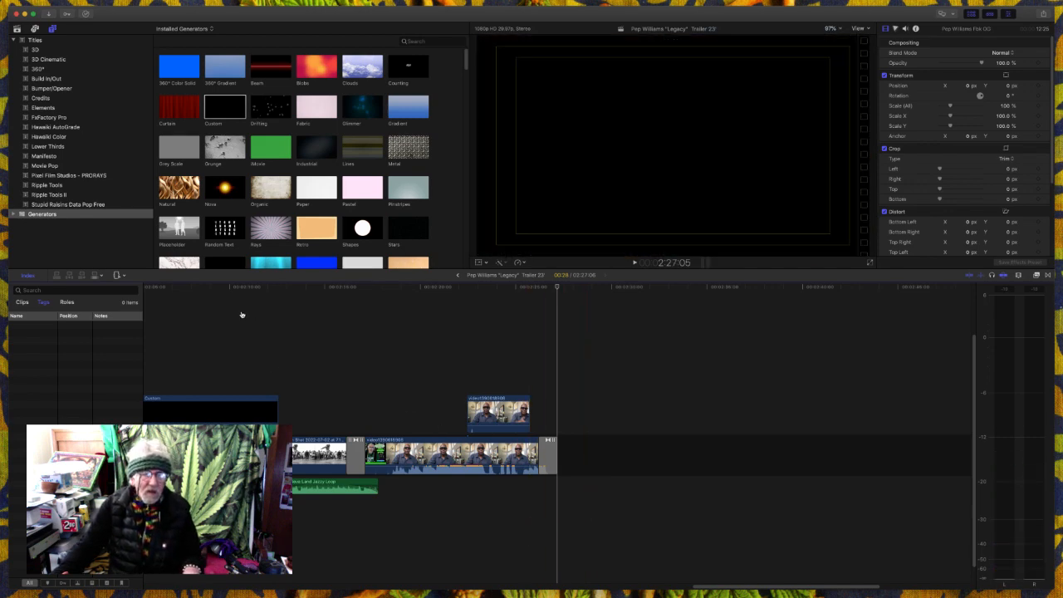
- Switch to Messages, delete the low-balance alert conversation, and switch back to Final Cut Pro
key("super+h")
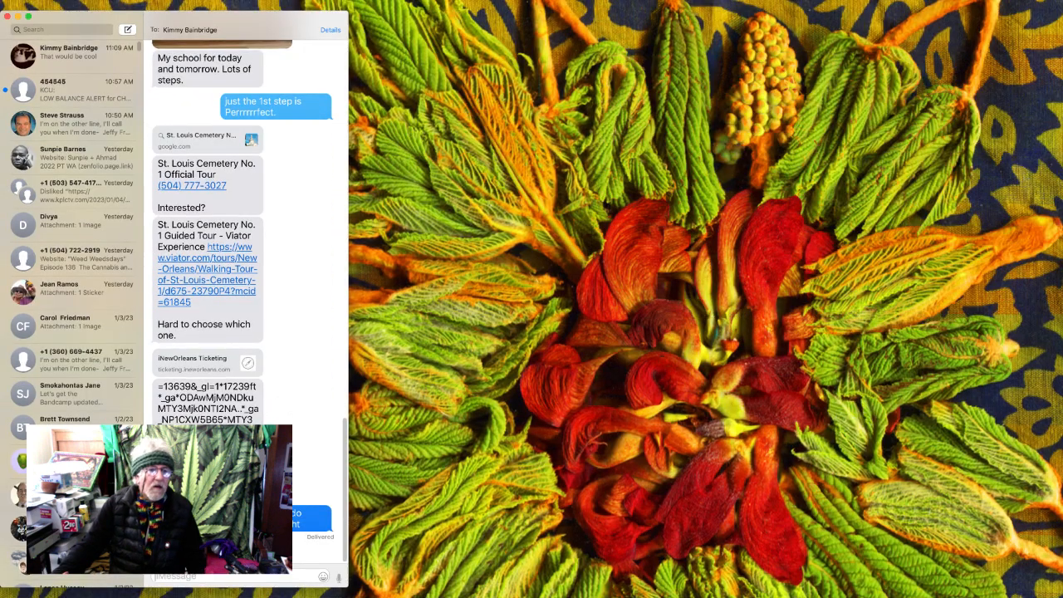
left_click(129, 89)
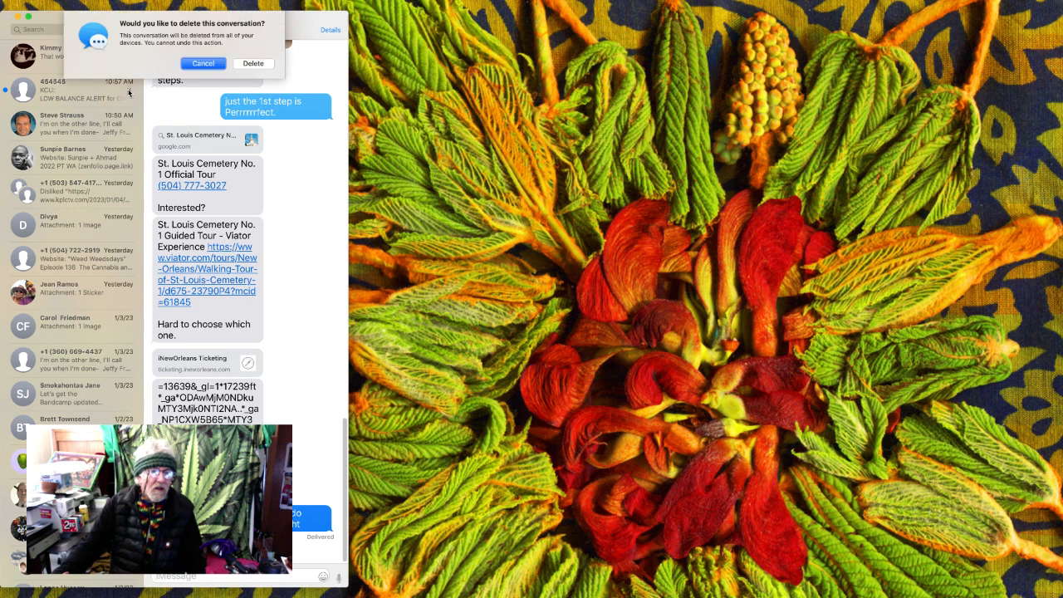
left_click(253, 64)
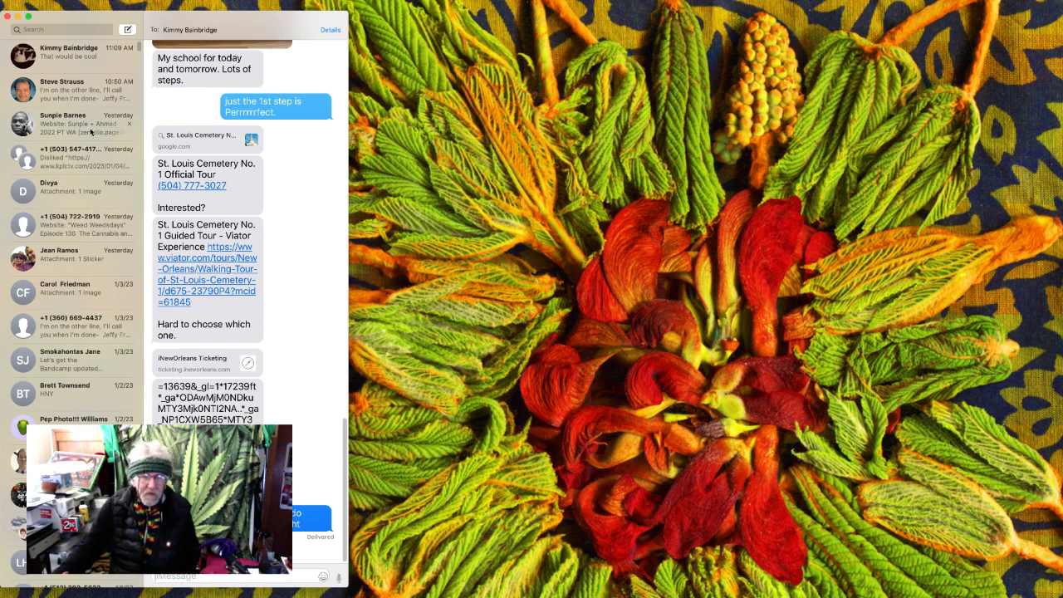
key("super+Tab")
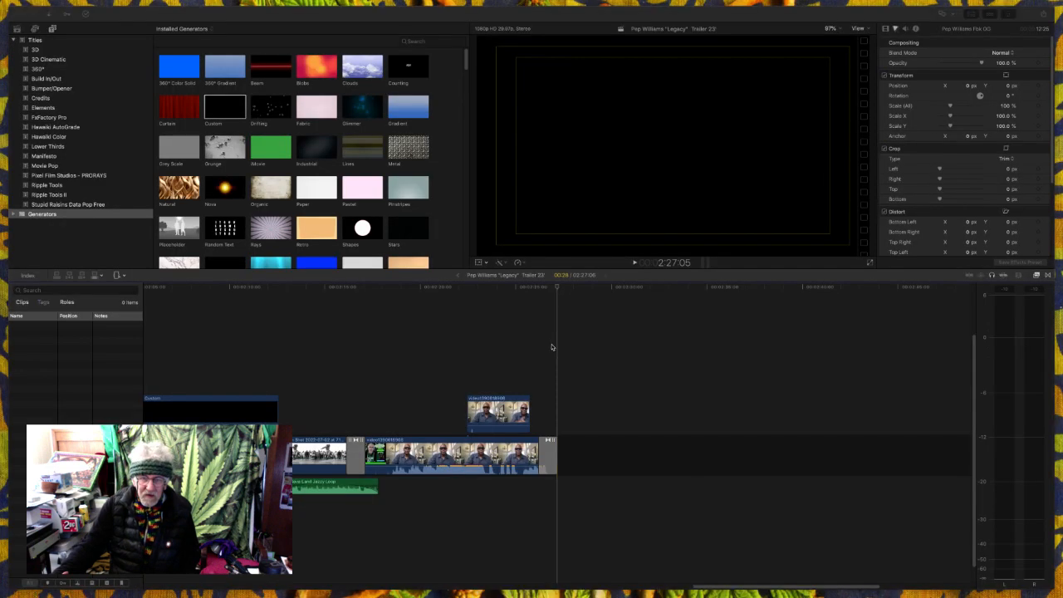
- Copy the opening logo clips with their dissolves, title and music, and paste them at the end of the trailer
key("Home")
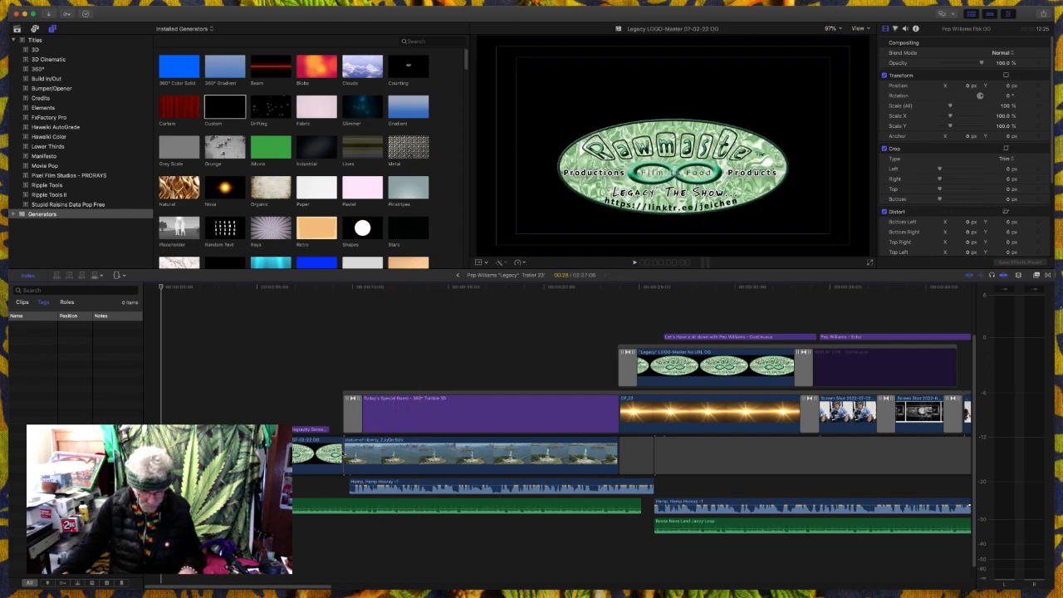
key("super+shift+b")
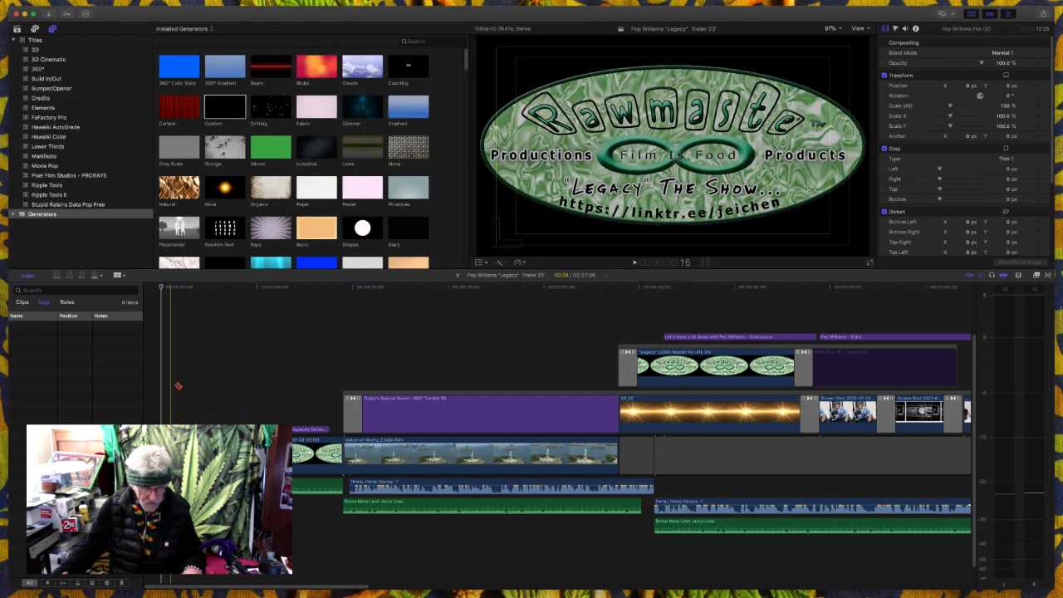
left_click_drag(176, 384, 316, 488)
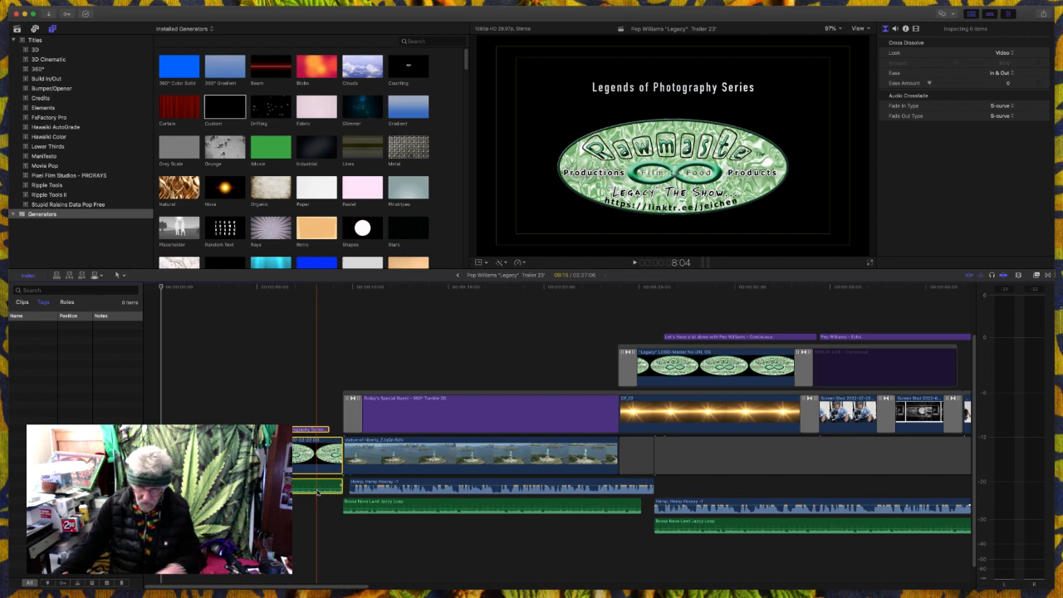
key("End")
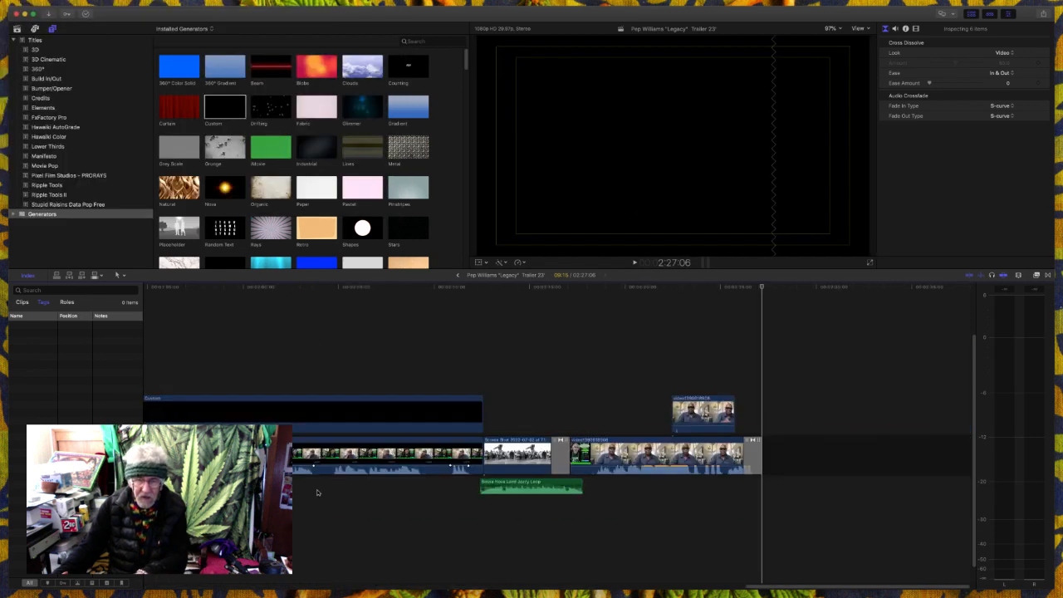
key("super+v")
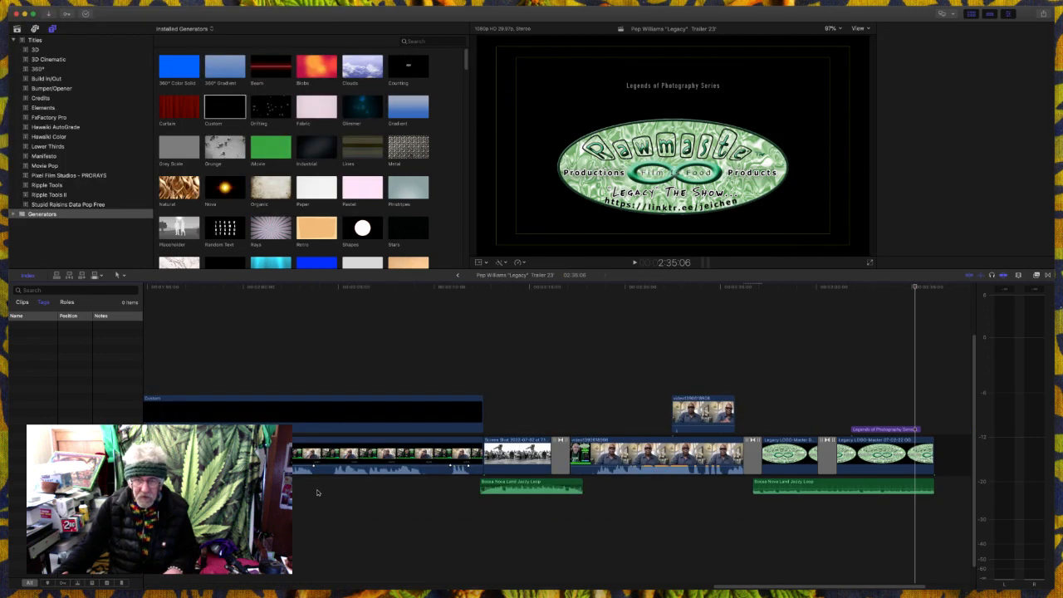
- Play the pasted ending and extend its "Legends of Photography Series" title to the end of the logo clip
left_click(581, 419)
key("space")
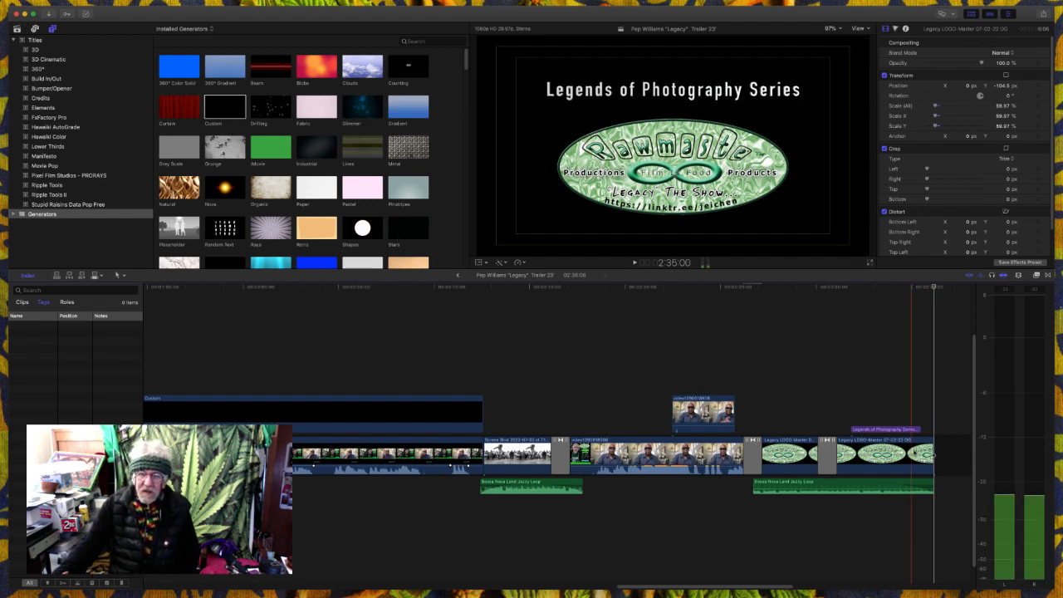
left_click_drag(918, 430, 927, 428)
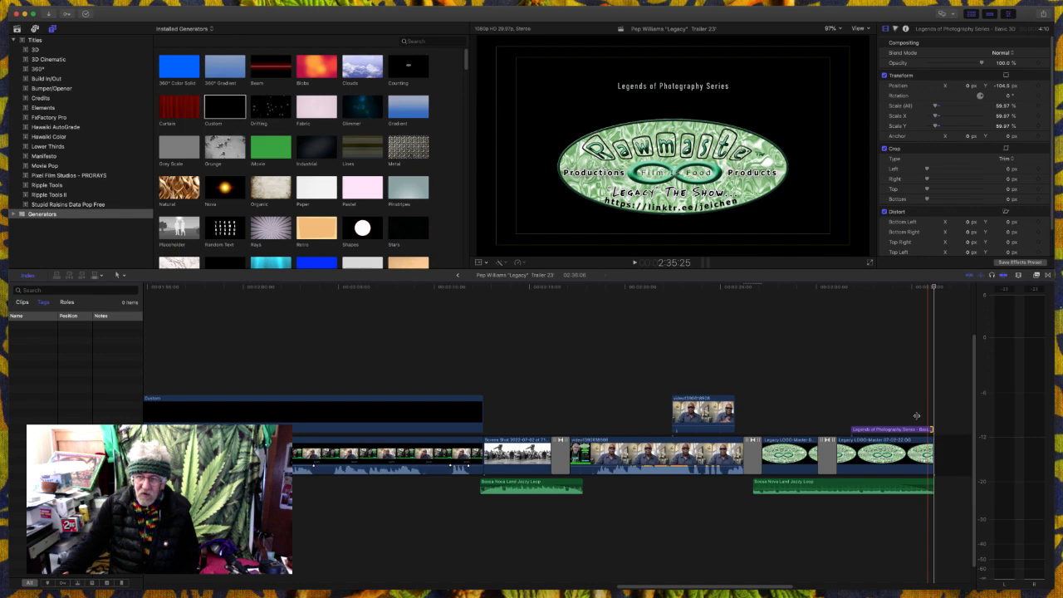
- Turn off Build Out for the closing "Legends of Photography Series" title and replay the ending
key("super+4")
key("super+4")
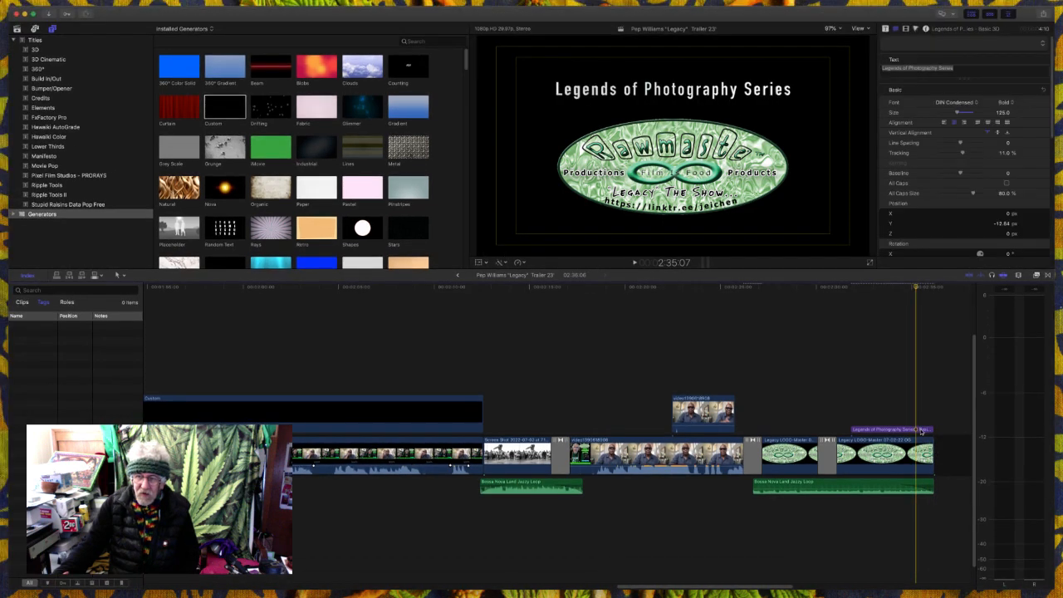
left_click(918, 428)
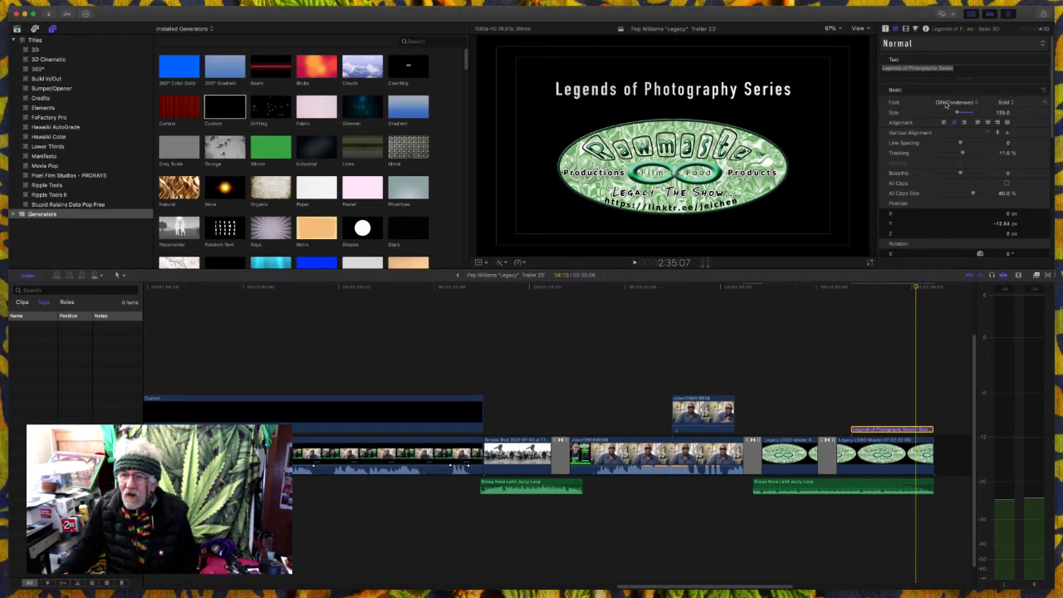
left_click(886, 30)
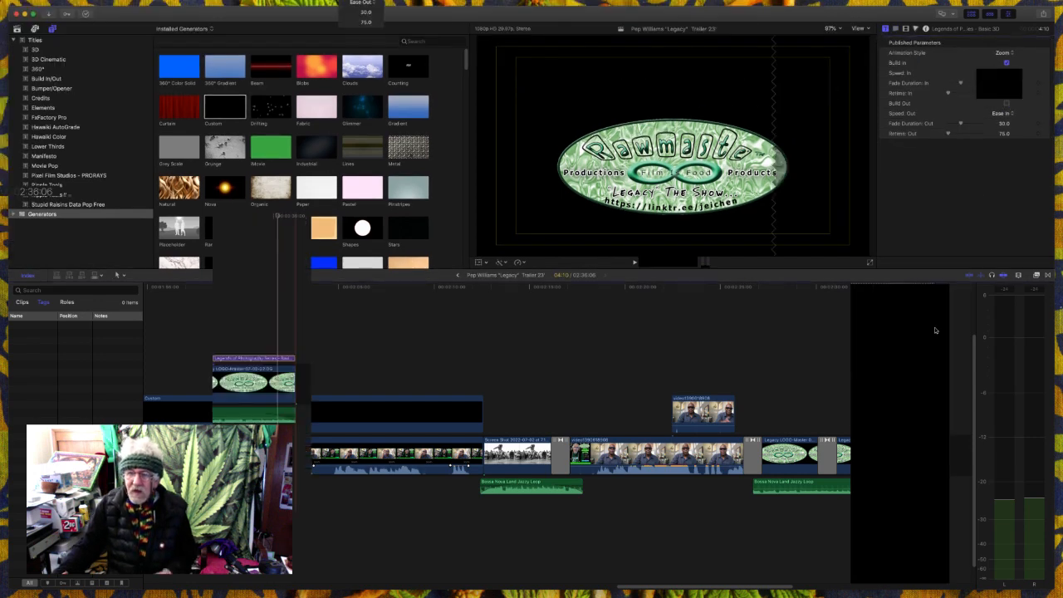
left_click(889, 384)
key("space")
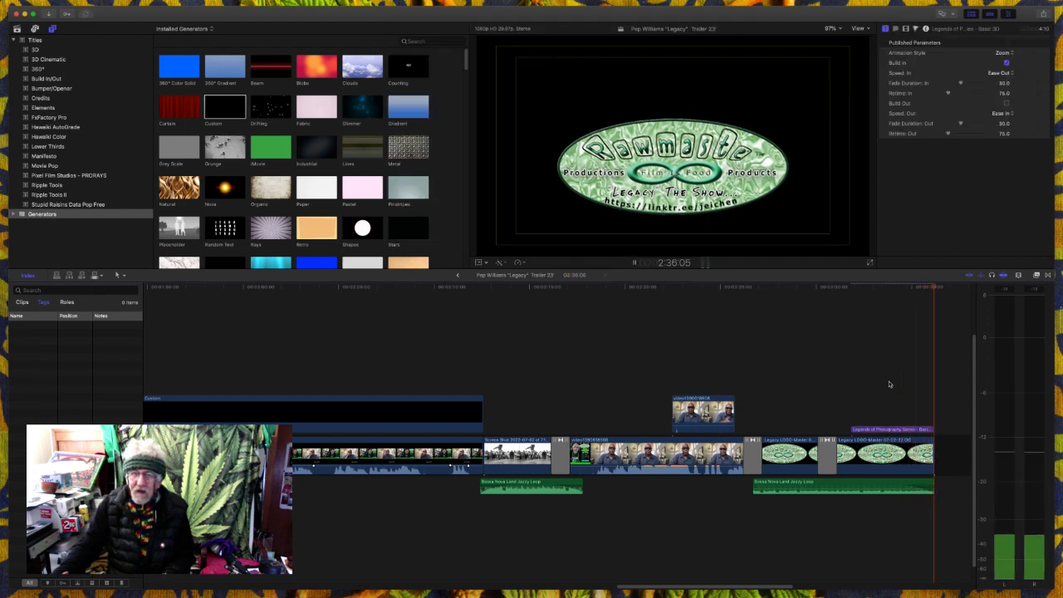
- Select the closing series title and play the ending to check its zoom-in animation over the logo
left_click(903, 431)
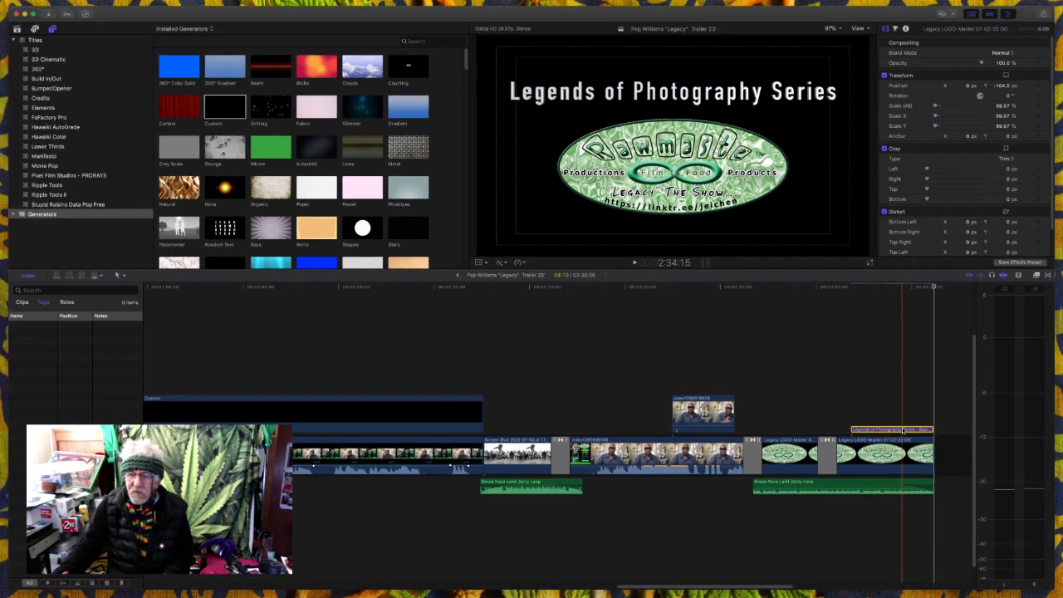
left_click(903, 431)
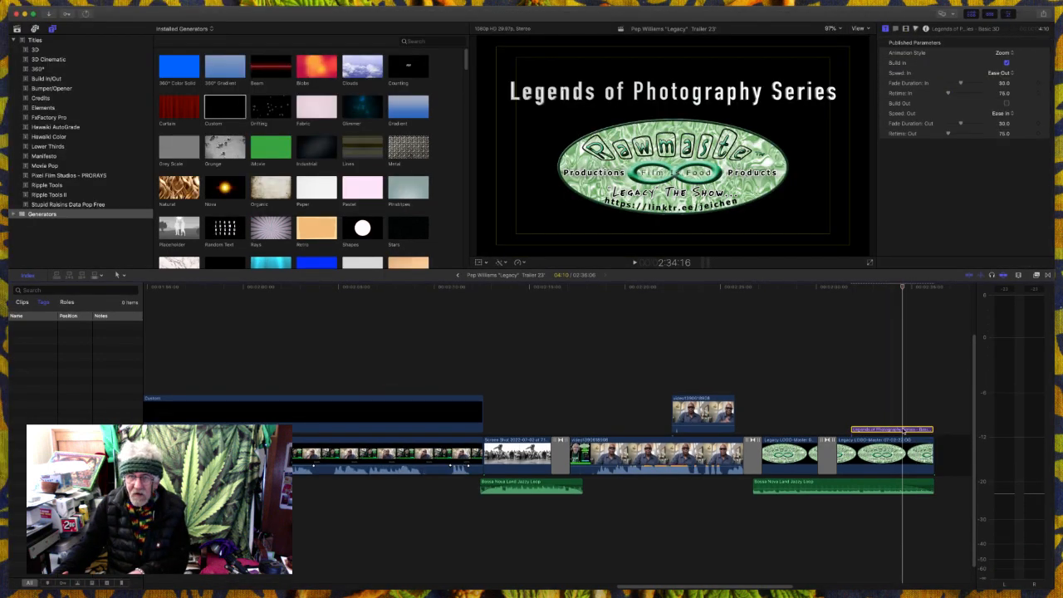
key("space")
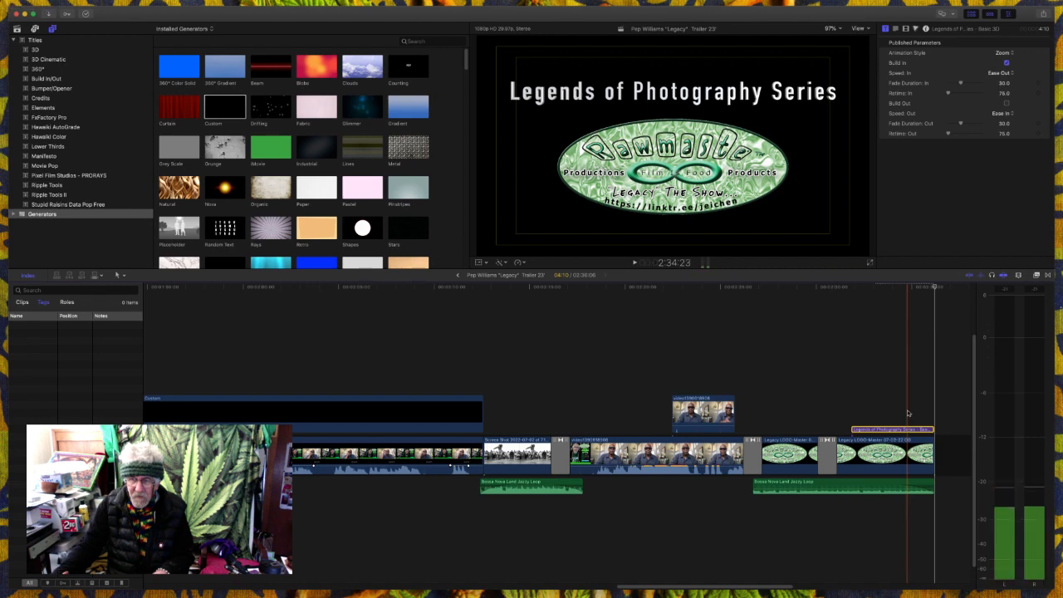
key("space")
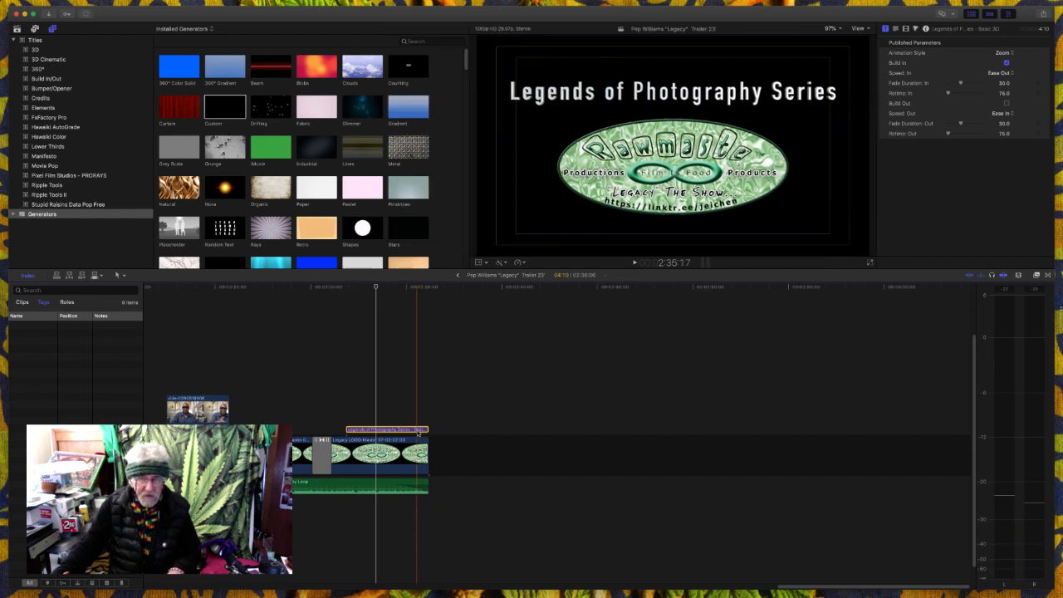
- Paste a copy of the series title at 2:32:18 above the original and trim it to the logo clip's end
left_click(360, 416)
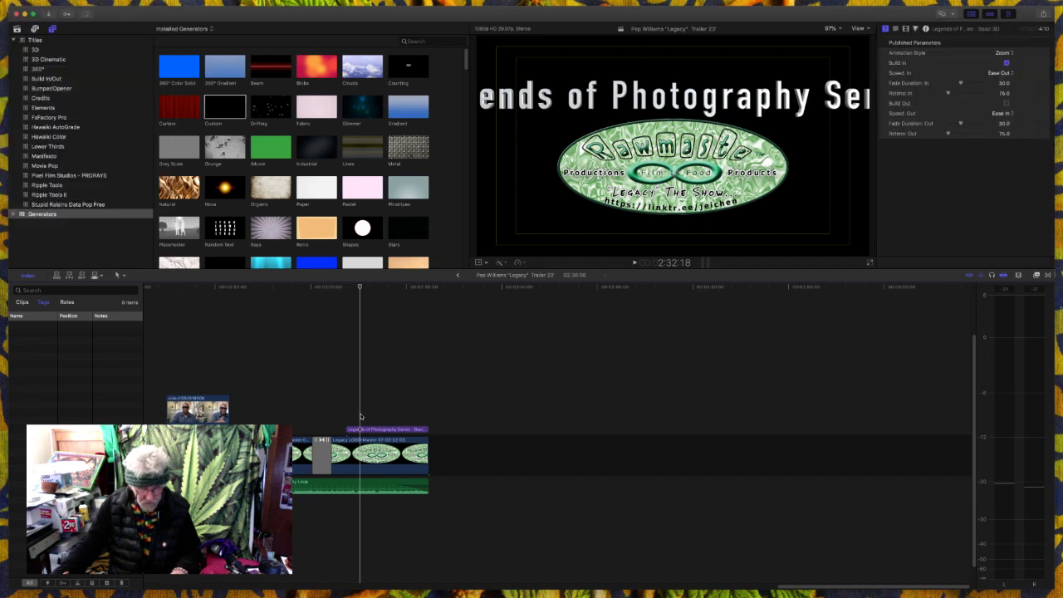
key("super+v")
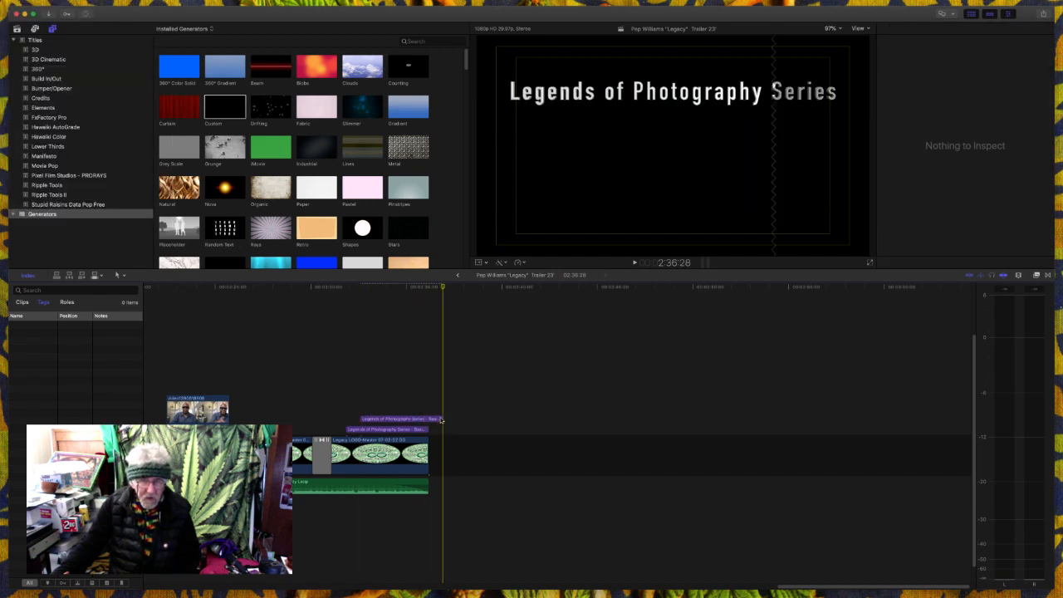
left_click_drag(441, 421, 429, 423)
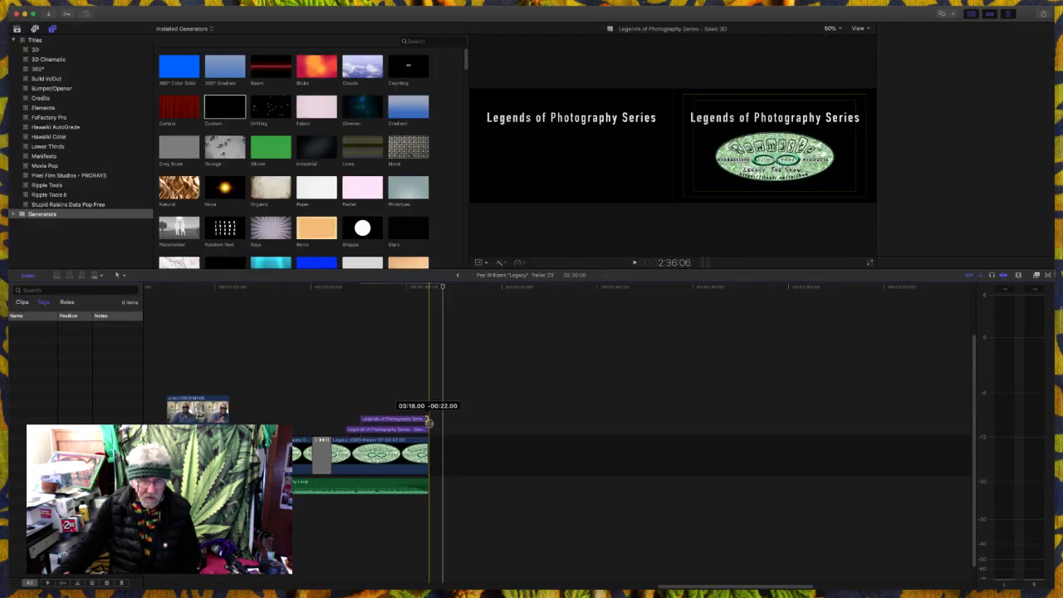
- Move the duplicate title below the logo and replace its text with "With Host" followed by the host's full name
left_click(406, 420)
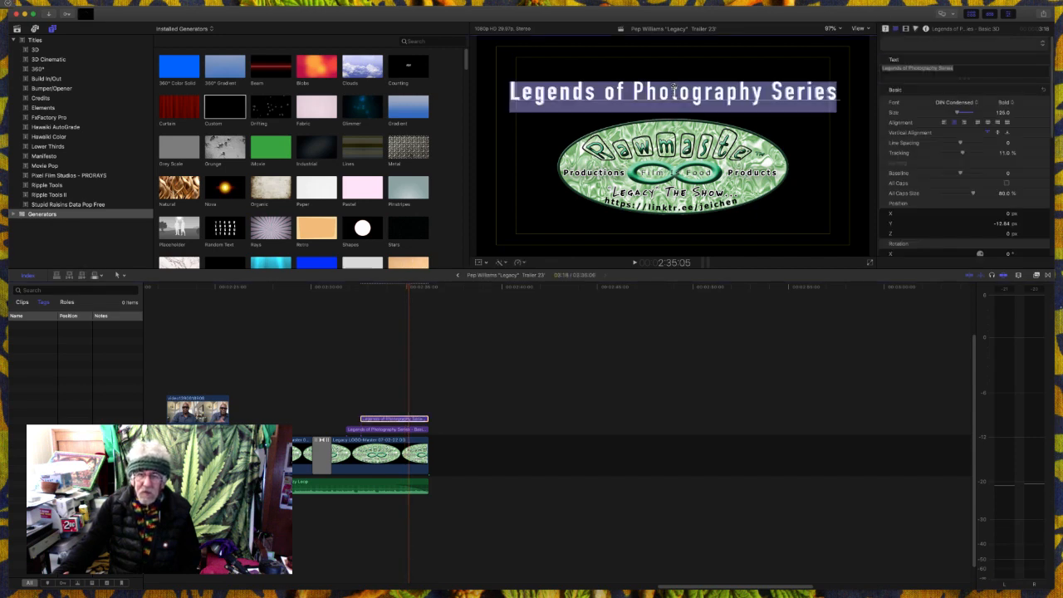
left_click_drag(673, 83, 675, 221)
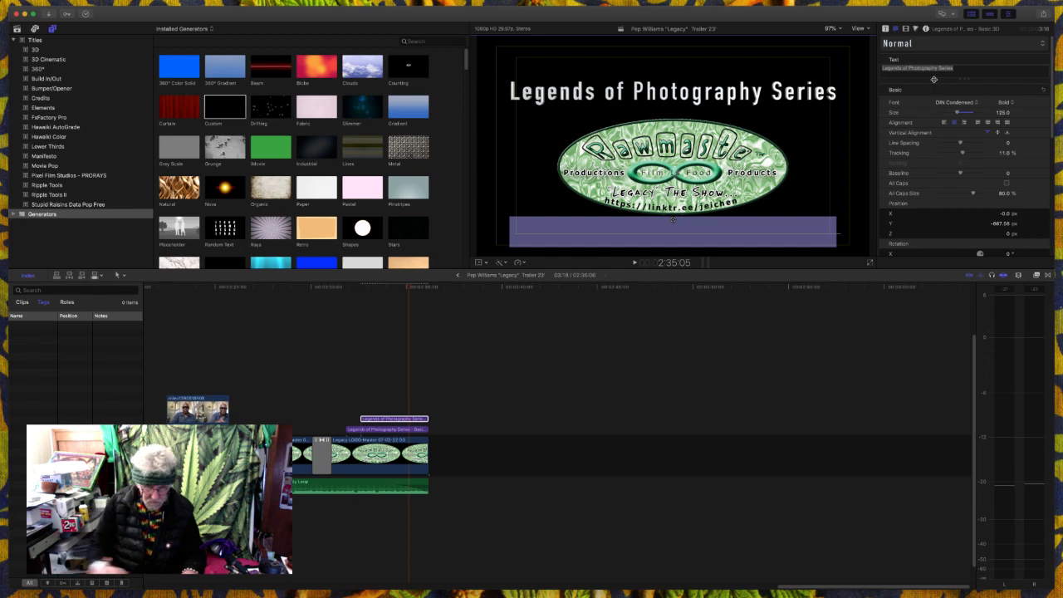
type("W")
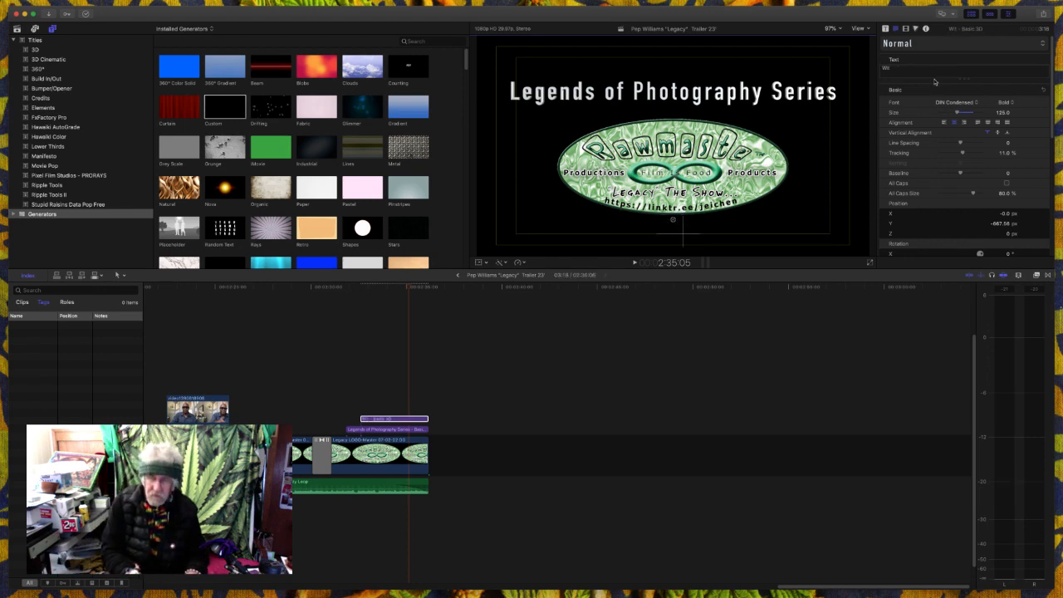
type("ith ")
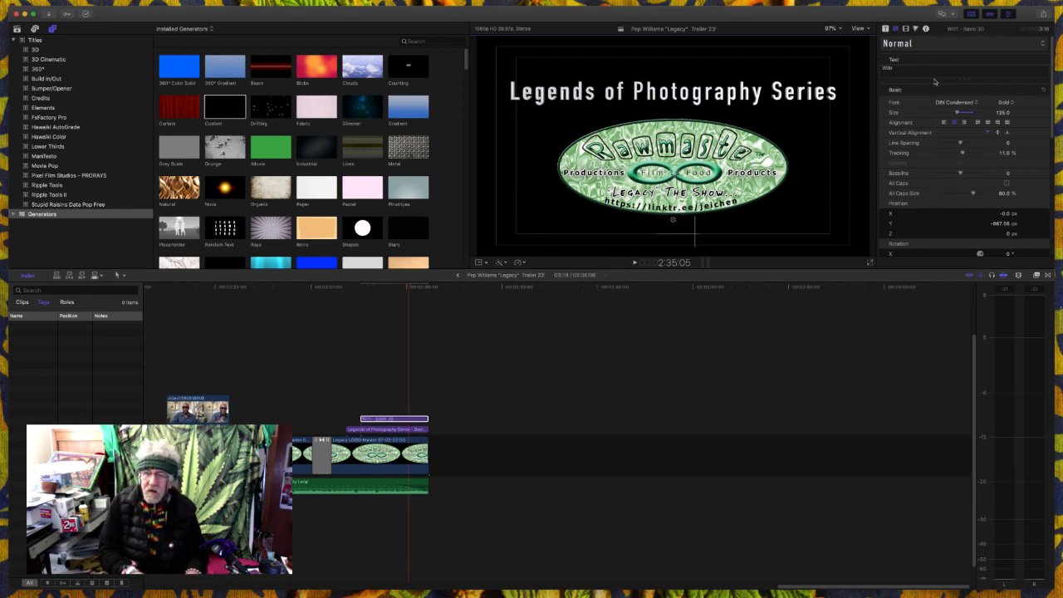
type("Ho")
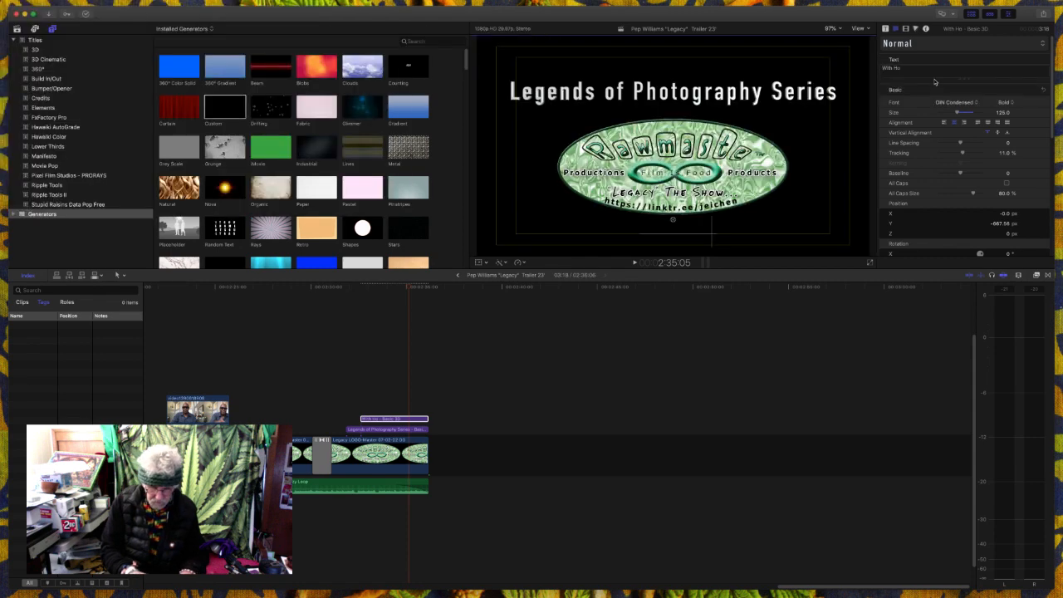
type("st Jeff Eichen")
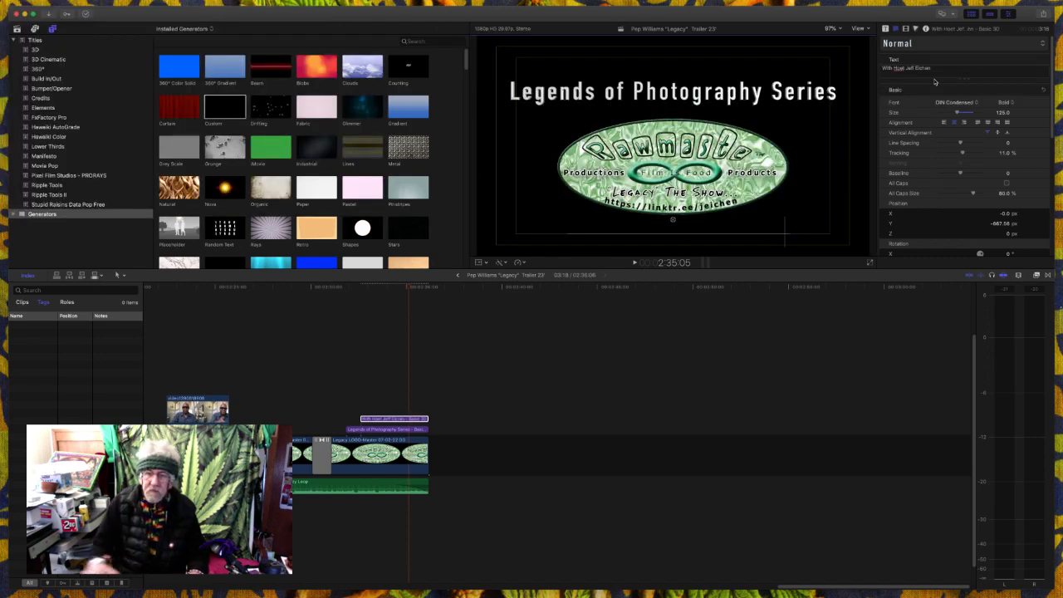
- Correct the misspelled second word of the lower title to "Host" using the spelling suggestion
key("super+a")
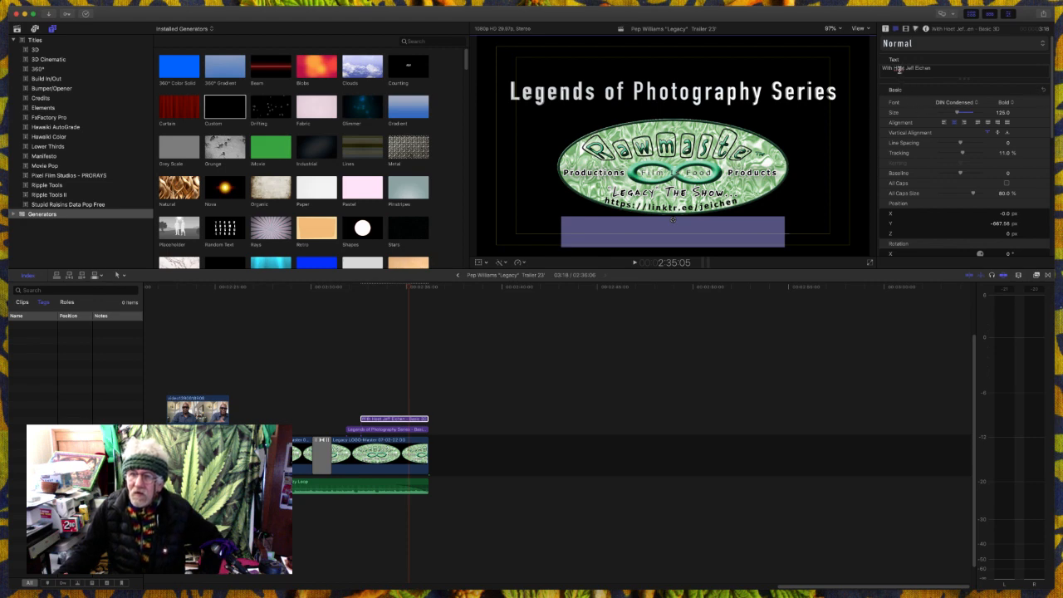
right_click(898, 69)
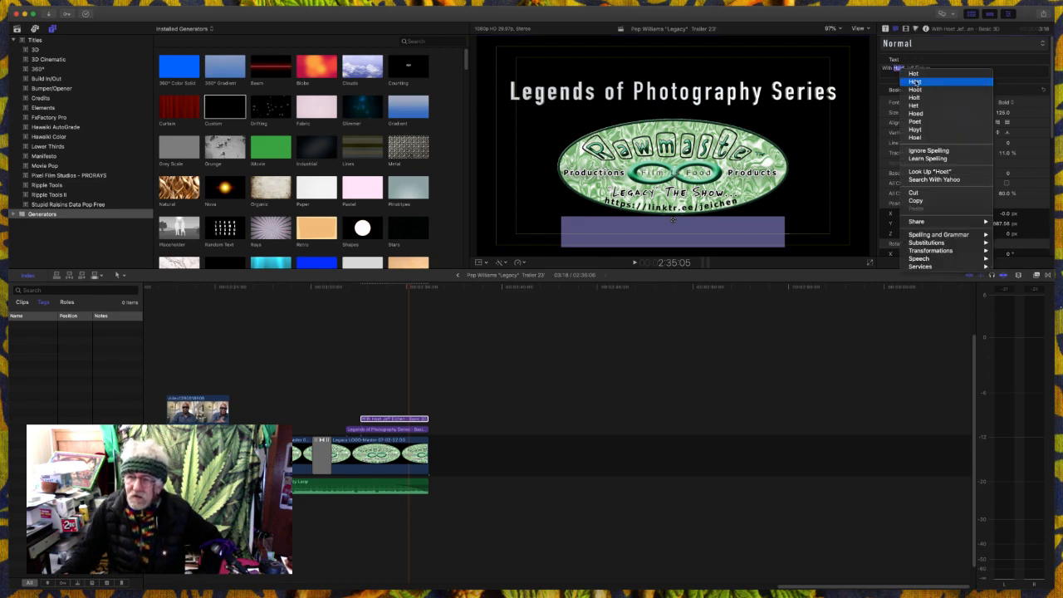
left_click(914, 81)
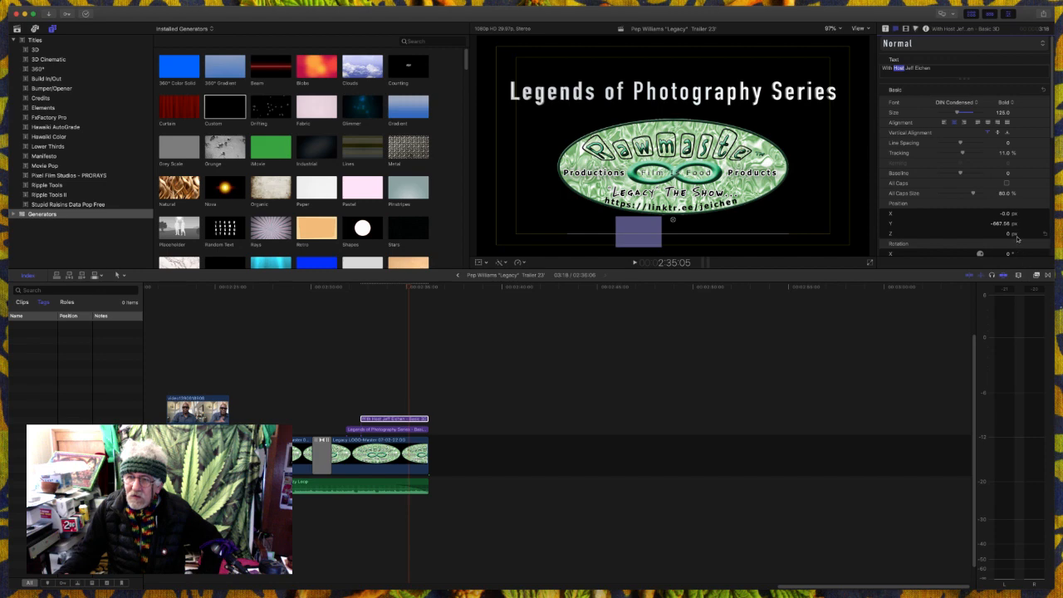
- Set the host title's 3D material substance color to White from the Apple color palette
scroll(1017, 238, "down", 10)
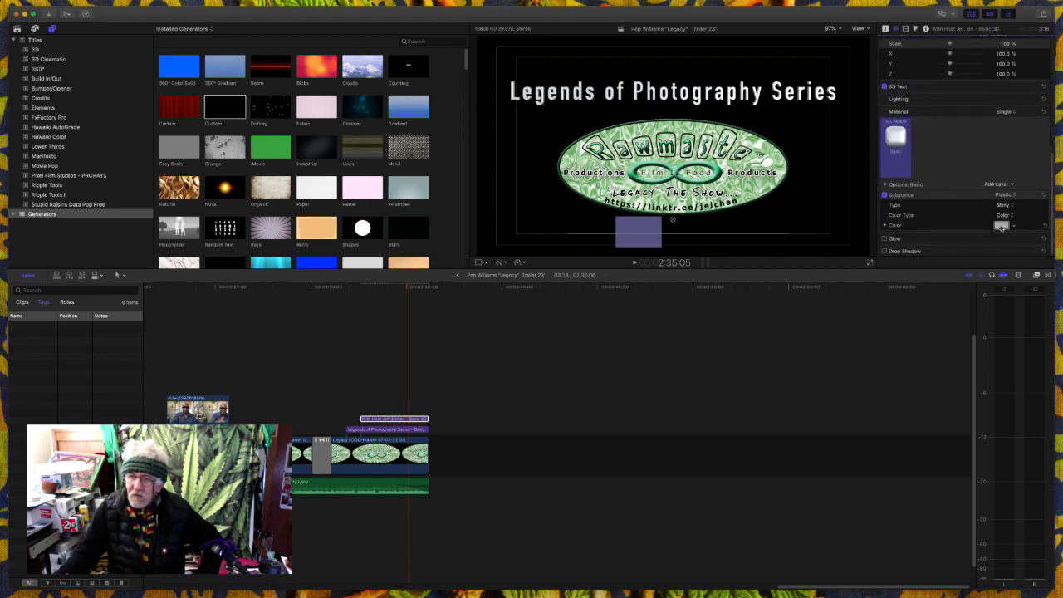
left_click(1001, 226)
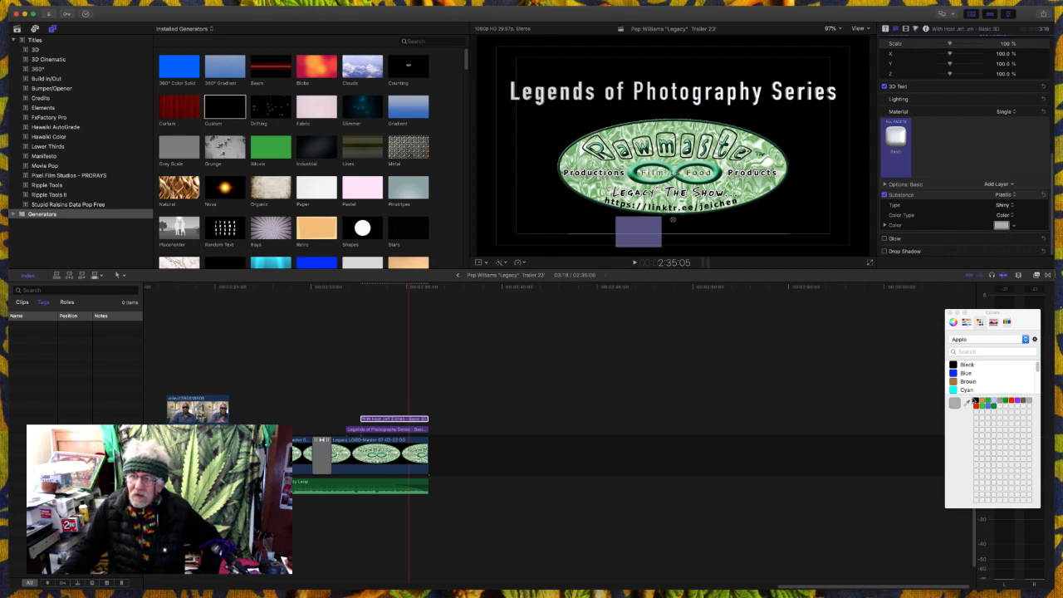
scroll(965, 374, "down", 3)
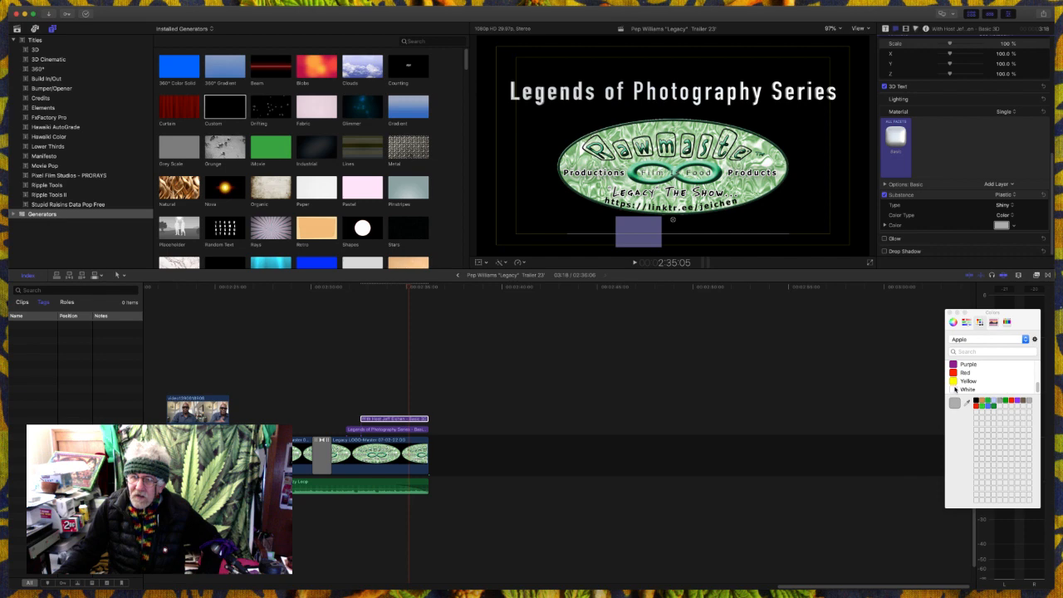
left_click(966, 389)
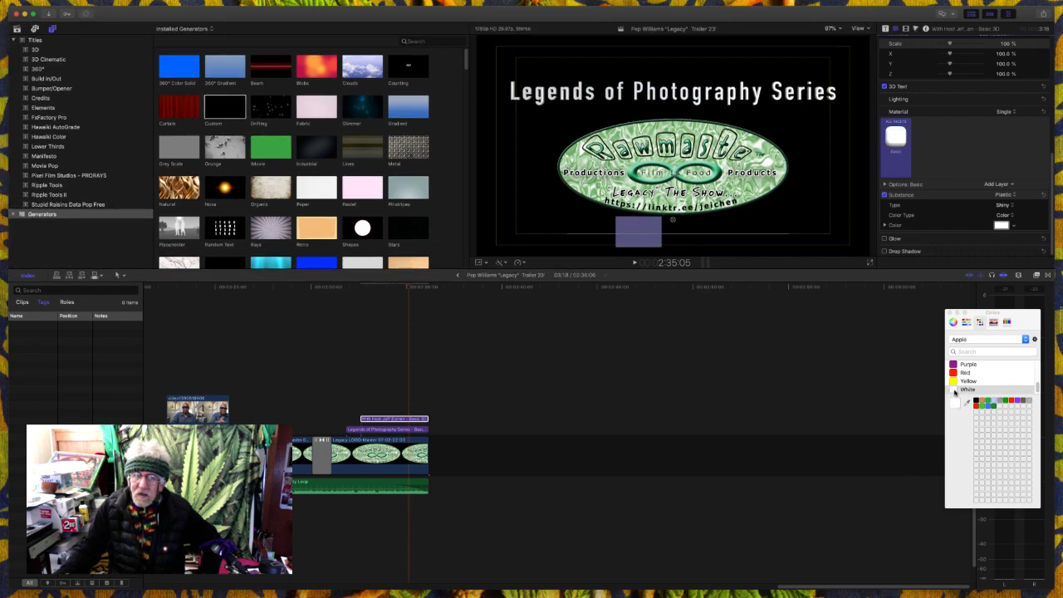
- Play back the logo ending and toggle the series title's visibility off and on to check both titles
left_click(785, 371)
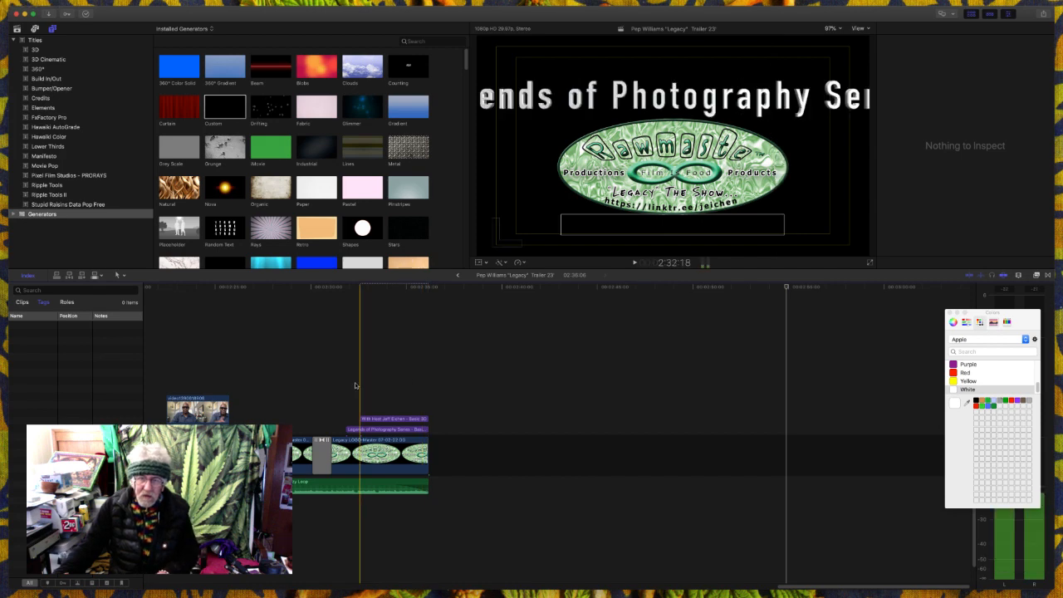
key("space")
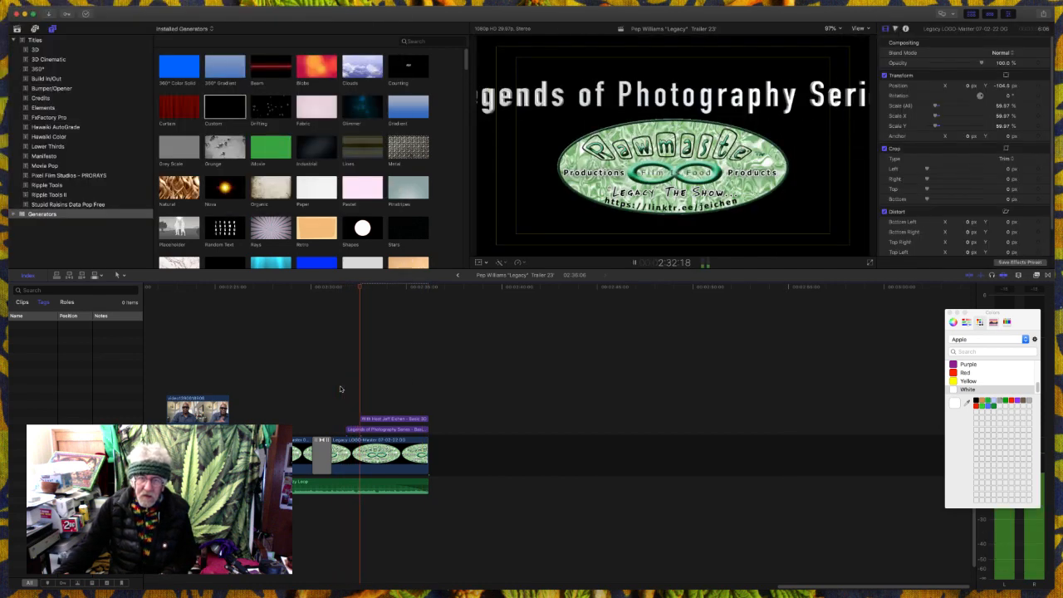
left_click(383, 420)
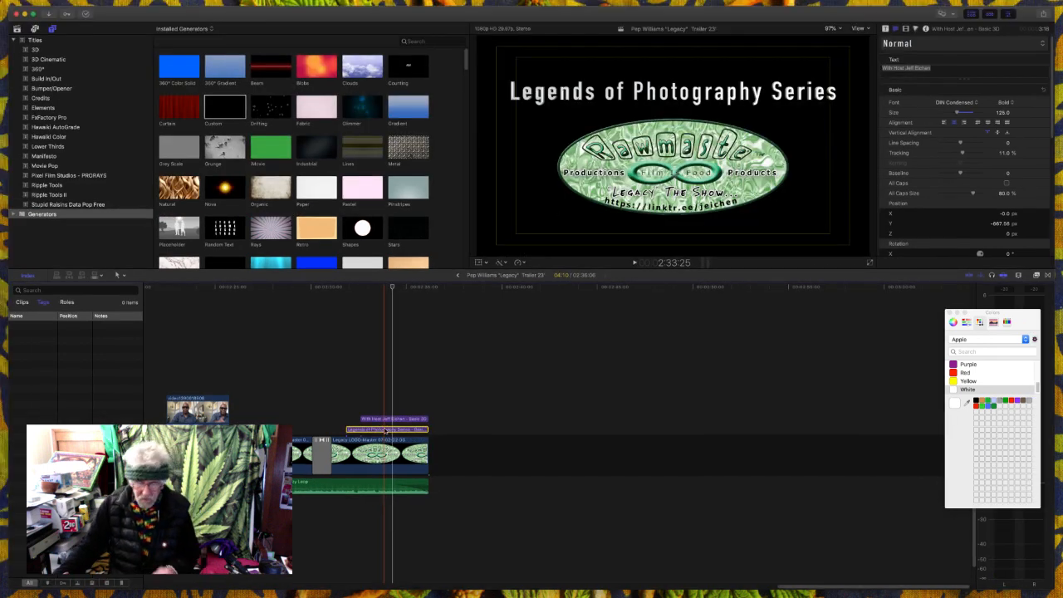
left_click(384, 429)
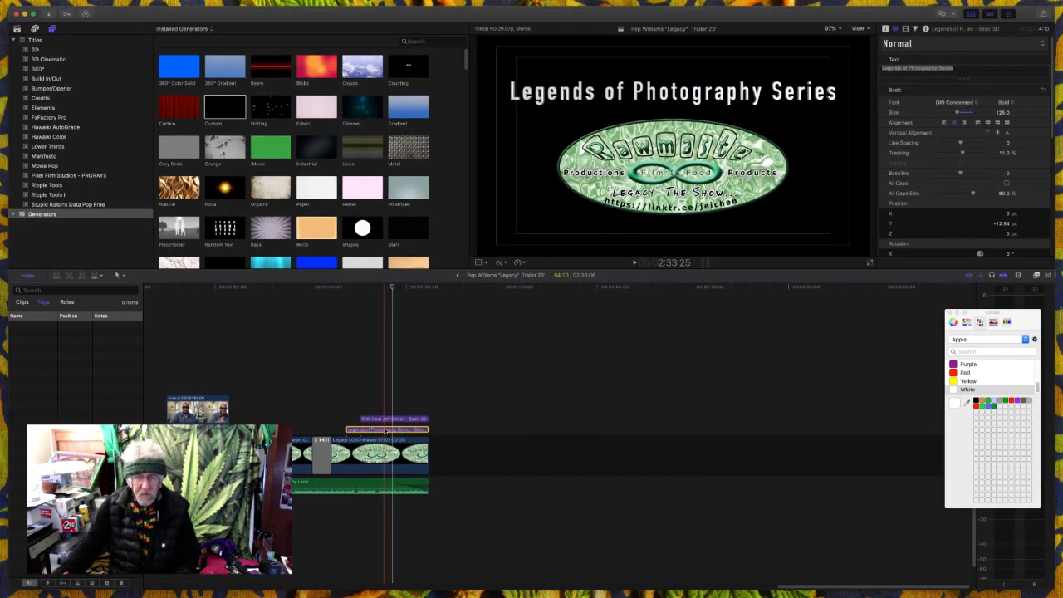
key("v")
- Toggle the host title's visibility to check it and delete that title from the timeline
key("v")
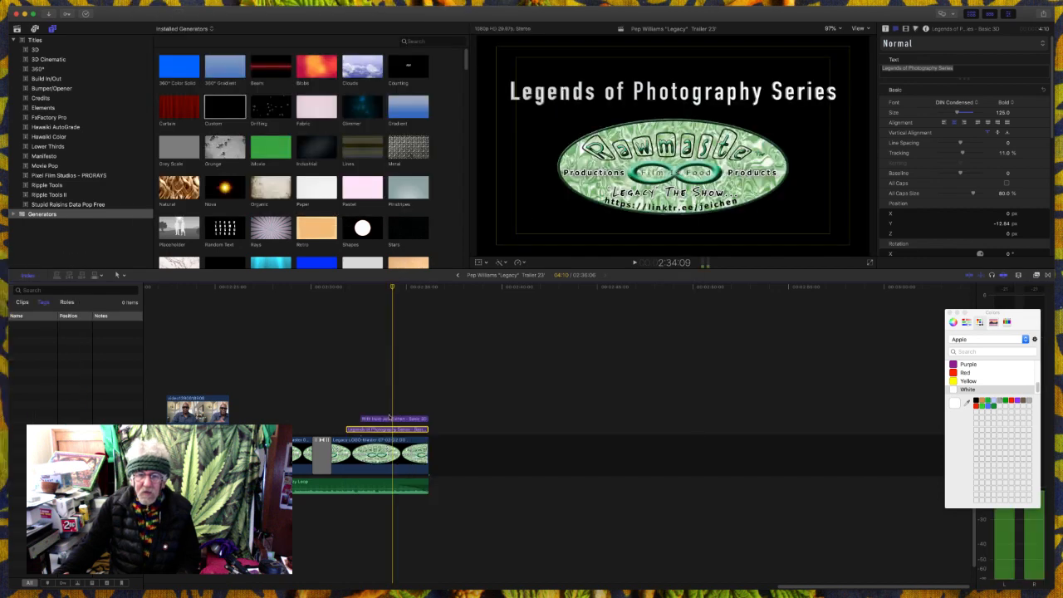
left_click(389, 420)
key("v")
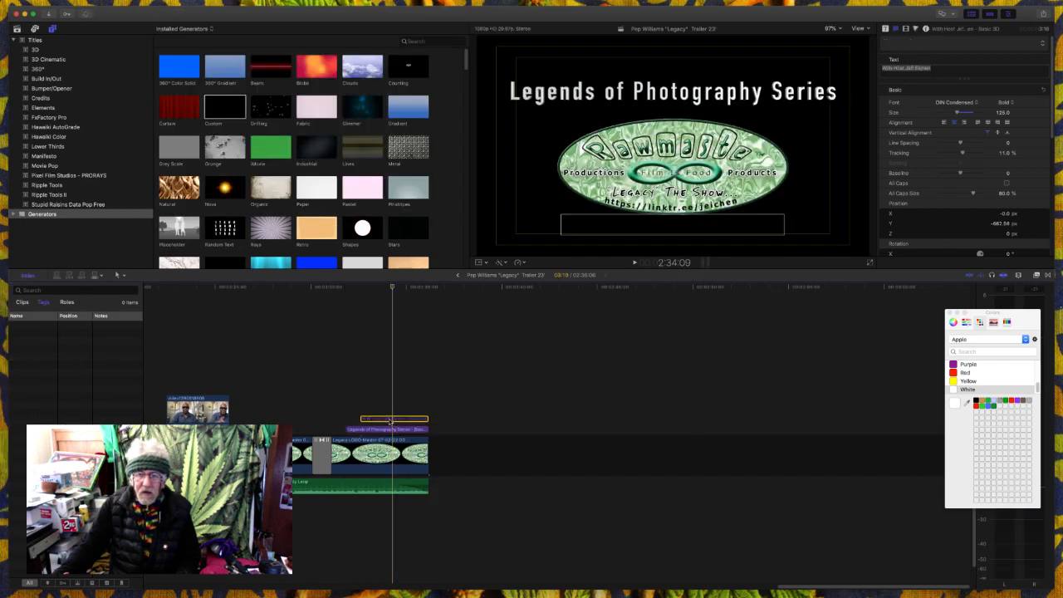
key("v")
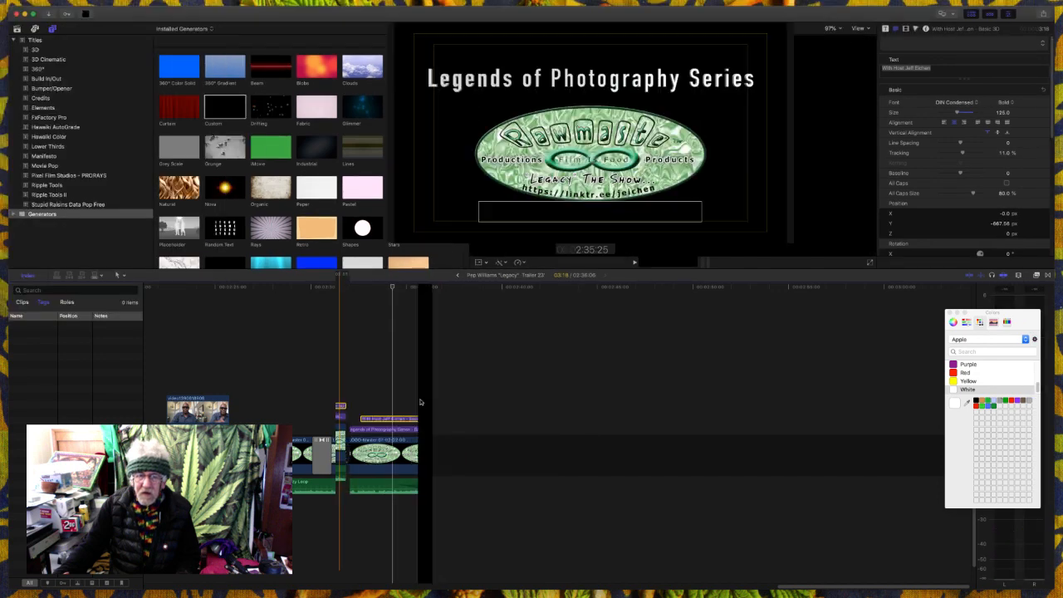
key("Delete")
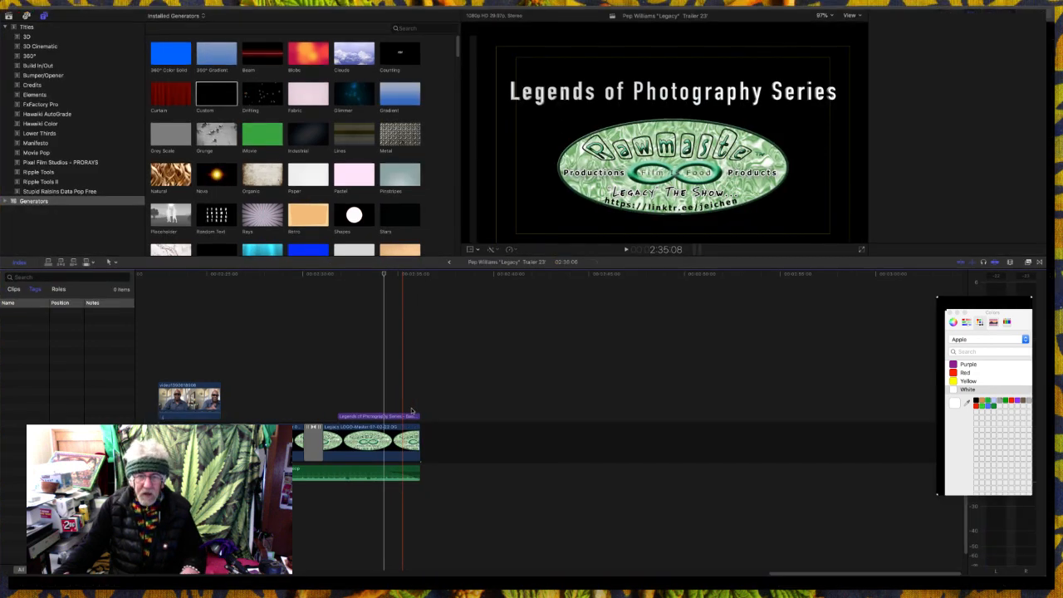
- Paste a new copy of the "Legends of Photography Series" title at 2:32:21 above the original
left_click(671, 94)
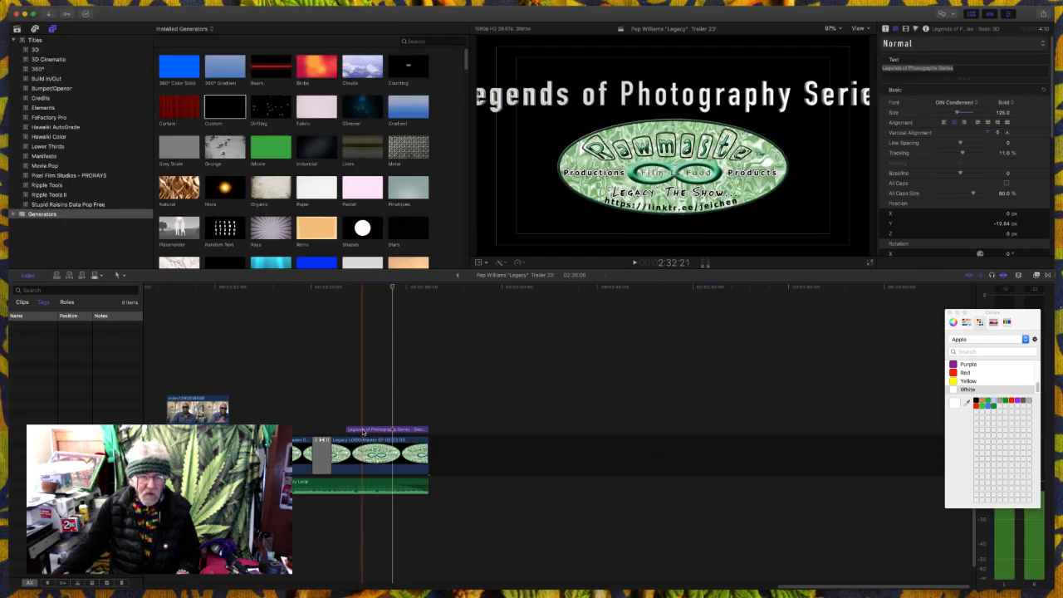
left_click(363, 430)
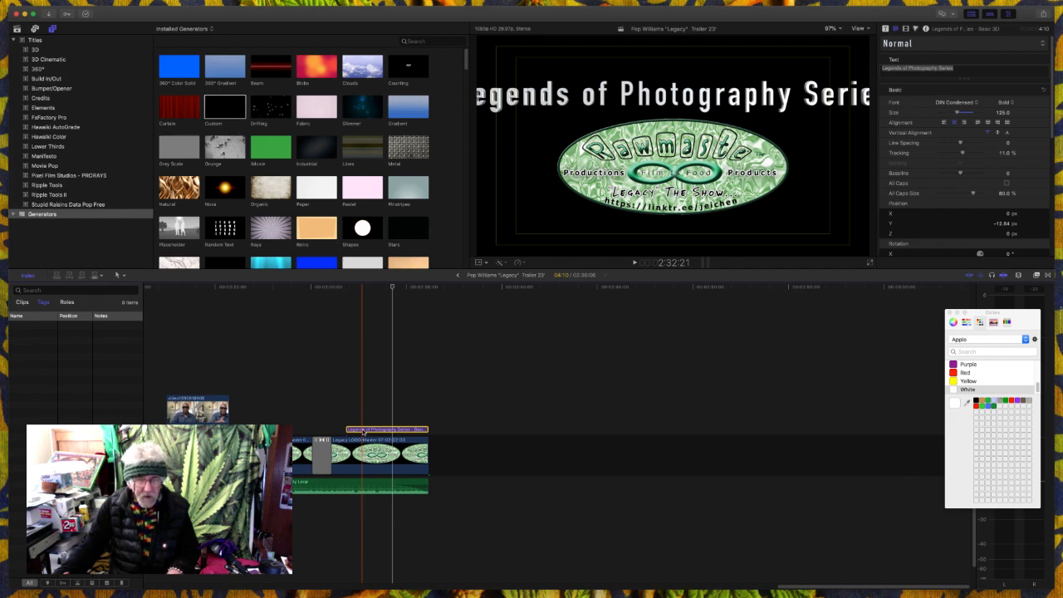
key("super+v")
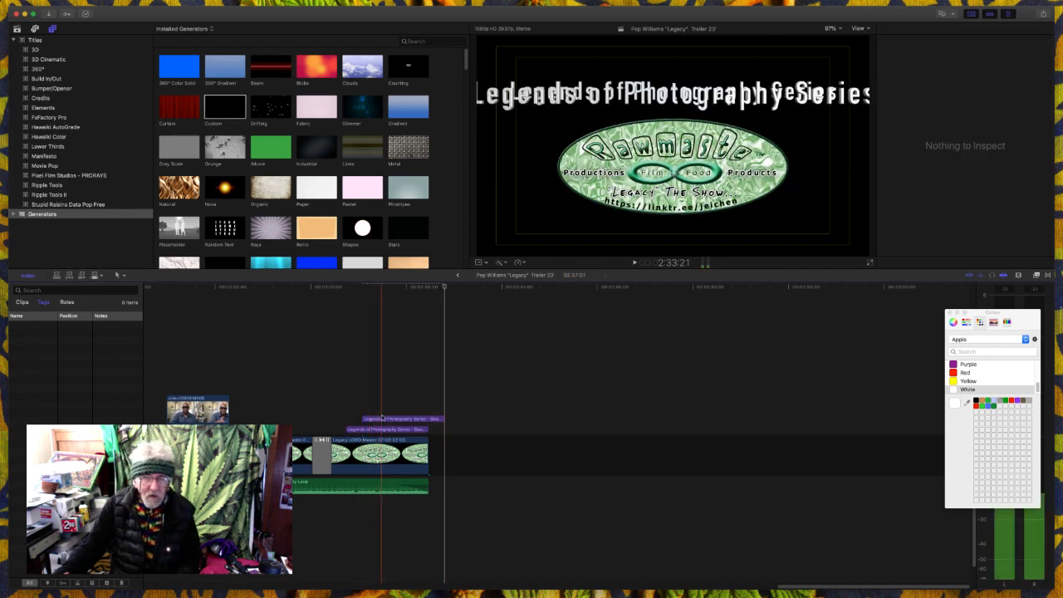
- Move the duplicate series title straight down to the logo's lower edge using Transform at 2:34:22
left_click(386, 420)
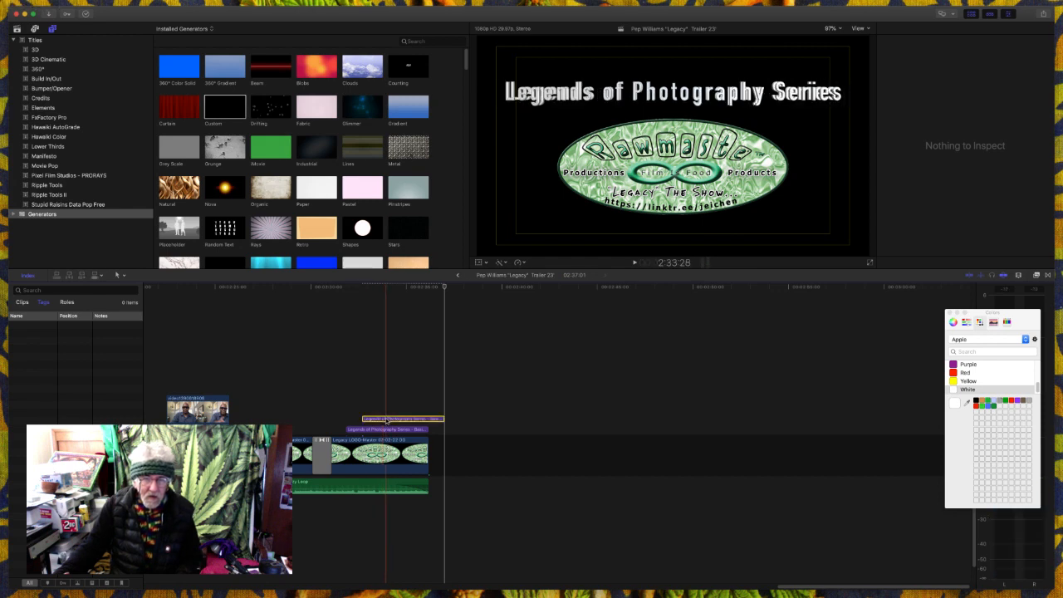
left_click(478, 264)
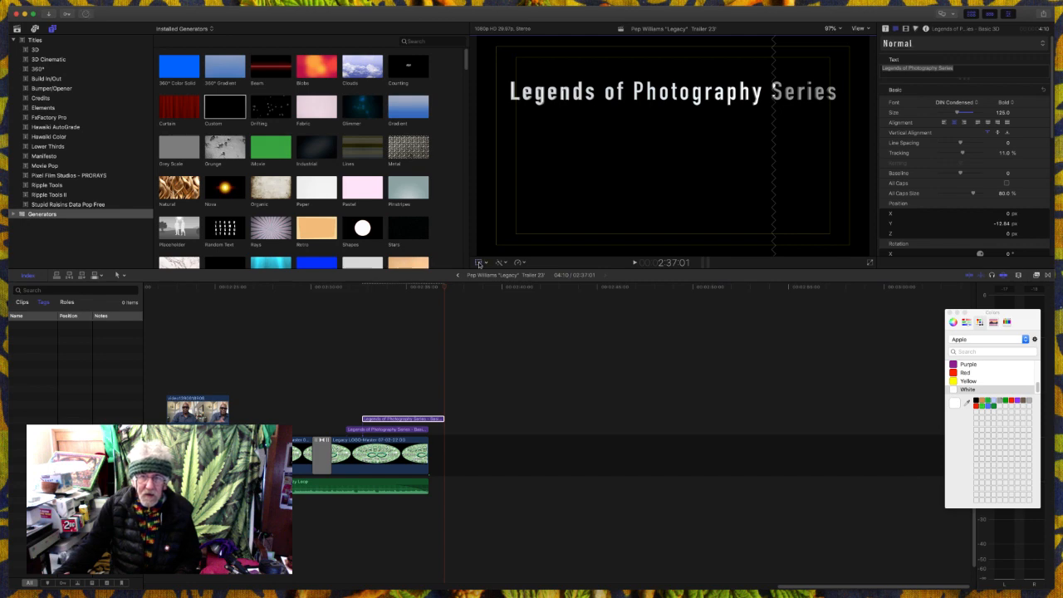
left_click(402, 351)
key("cmd+4")
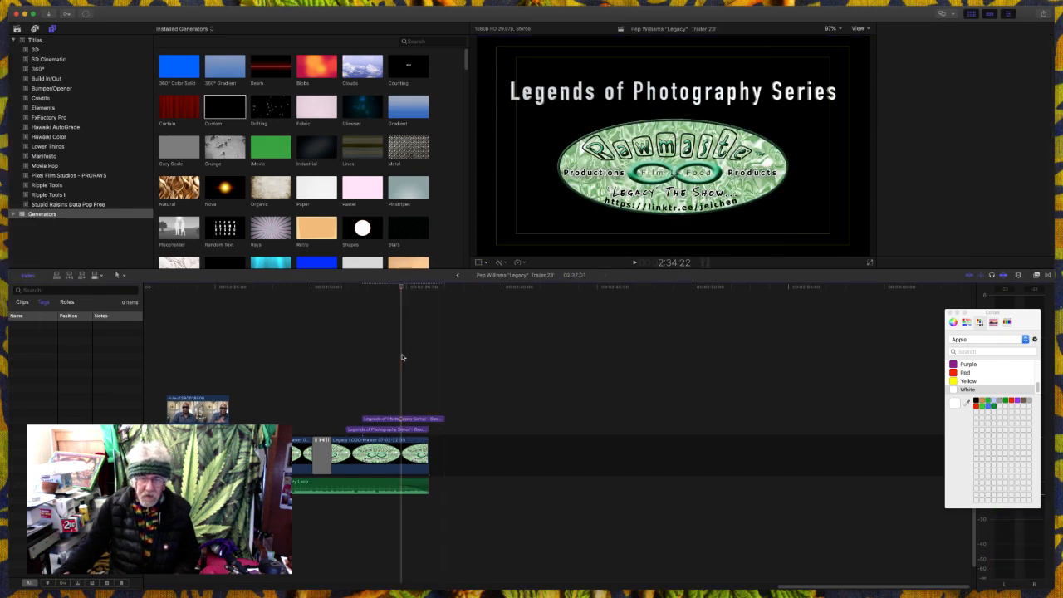
key("cmd+4")
left_click(408, 419)
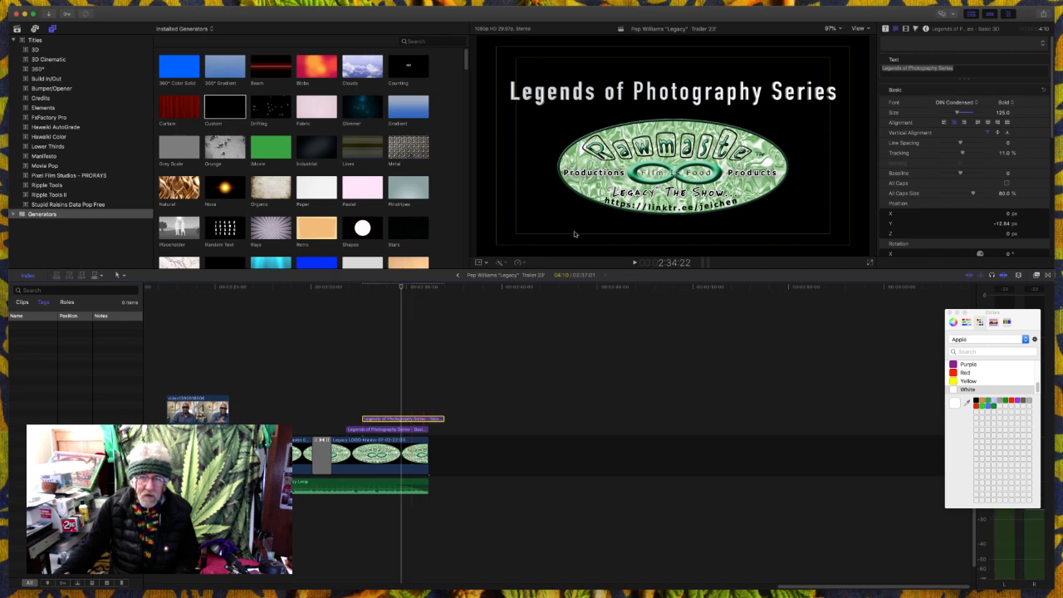
left_click(478, 262)
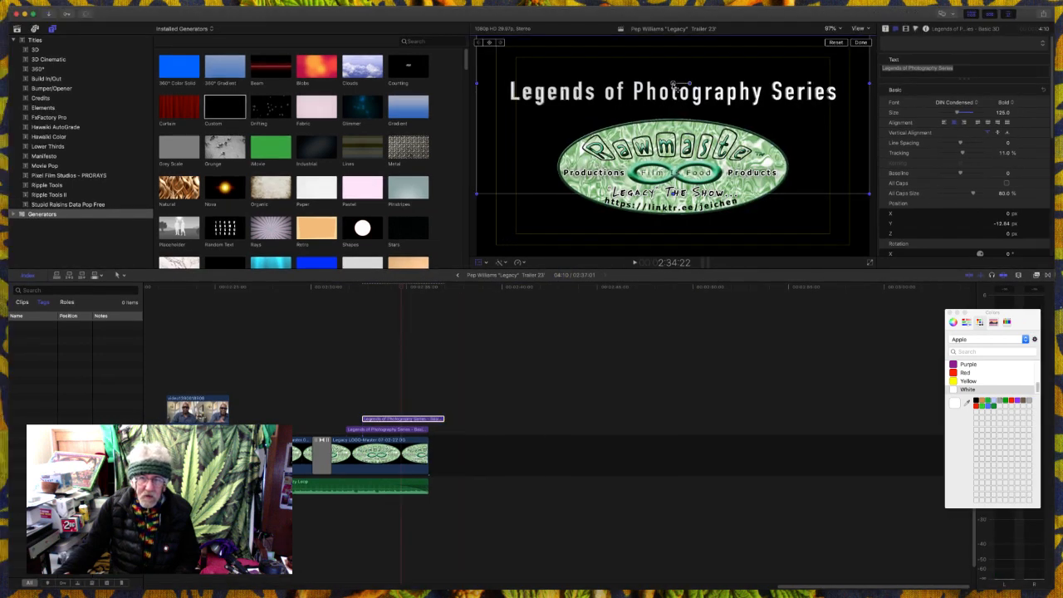
left_click_drag(675, 84, 674, 215)
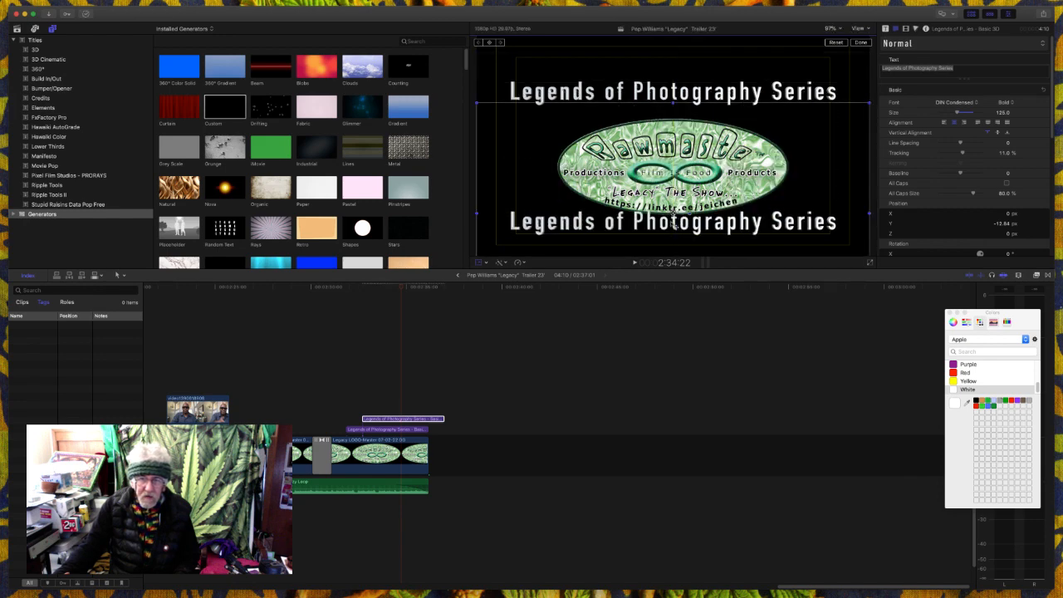
- Replace the lower title's text with "With Host" followed by the host's full name and set its font size to 83
double_click(673, 219)
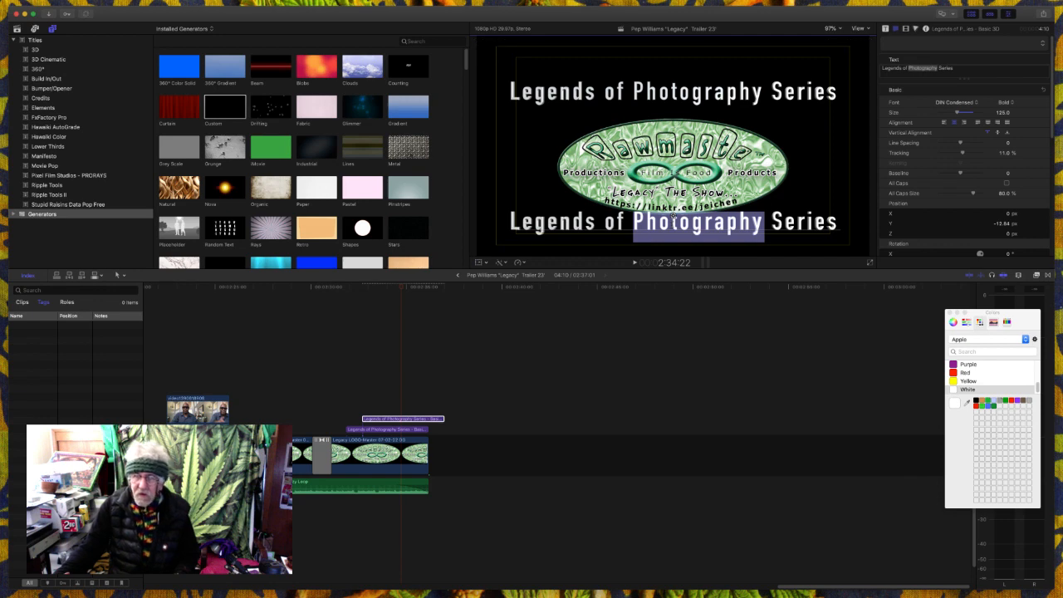
key("super+a")
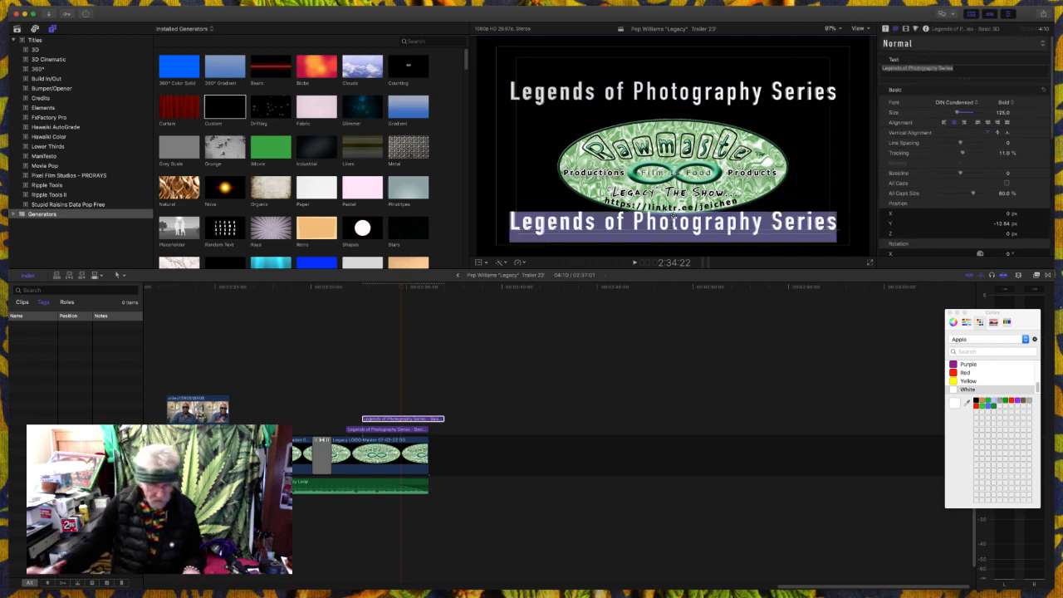
type("With")
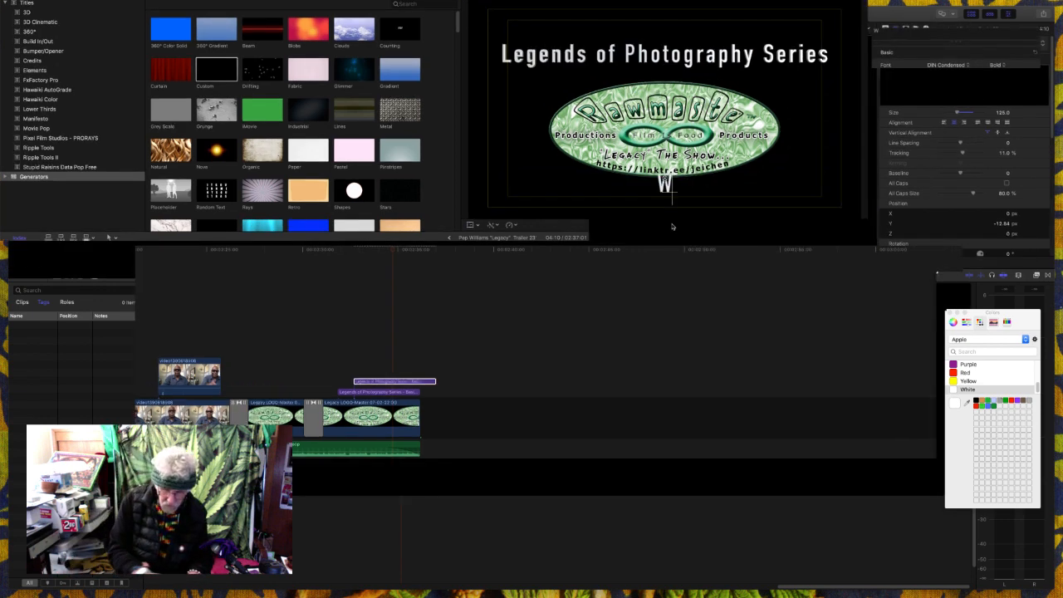
type(" H")
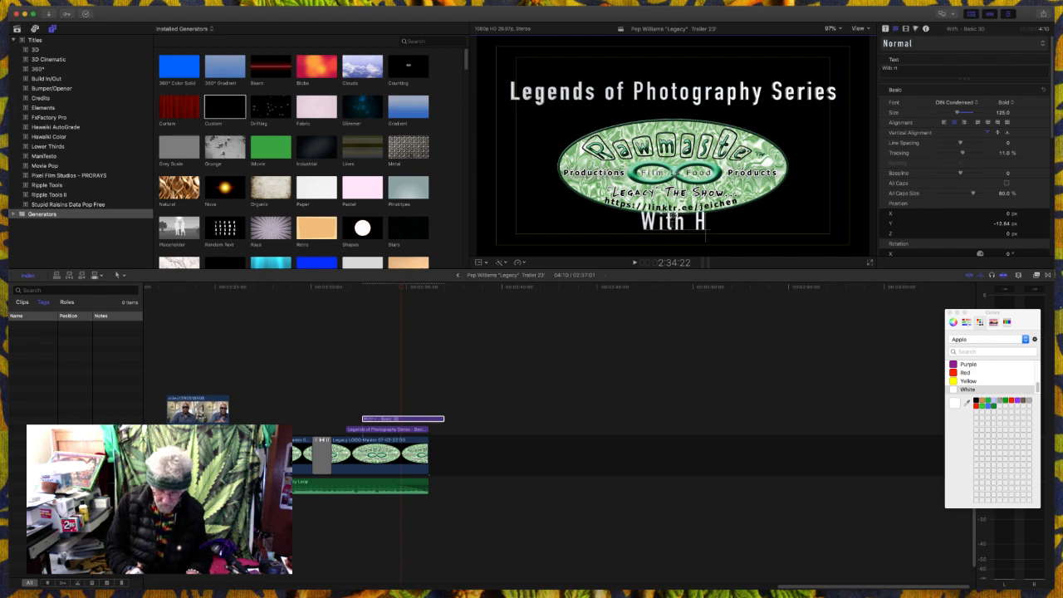
type("ost Jeff Eichen")
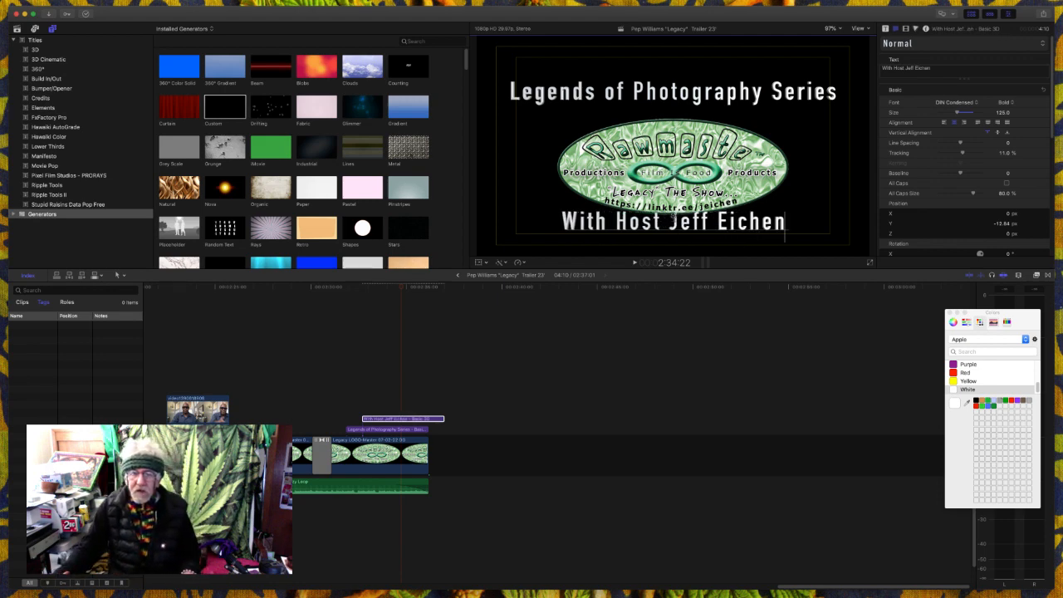
key("super+a")
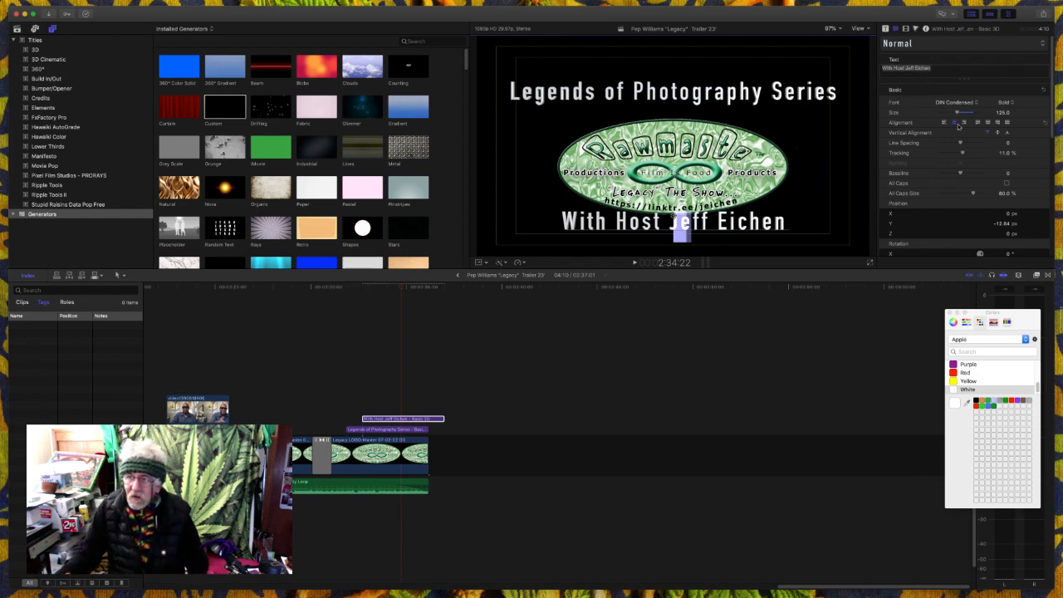
left_click_drag(958, 112, 950, 115)
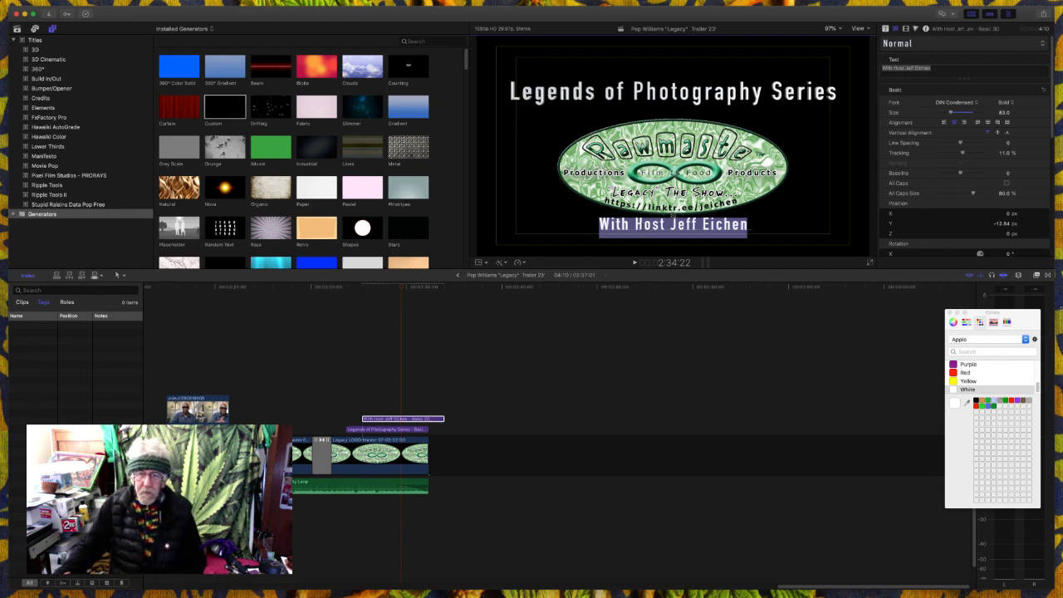
- Try a lowercase first letter for "Host" in the lower title and restore the capital H
left_click(644, 226)
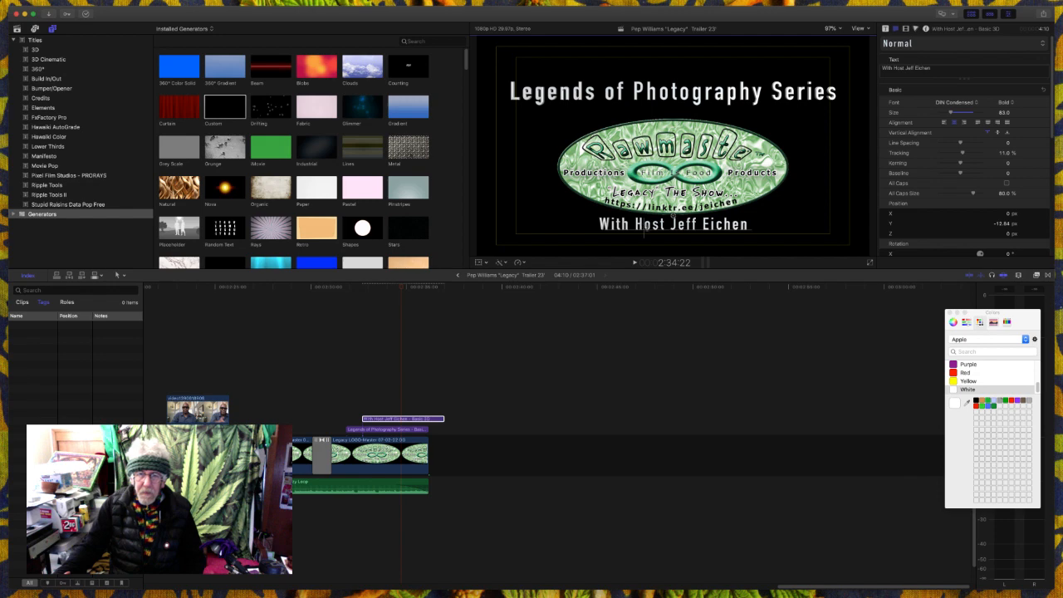
key("BackSpace")
type("h")
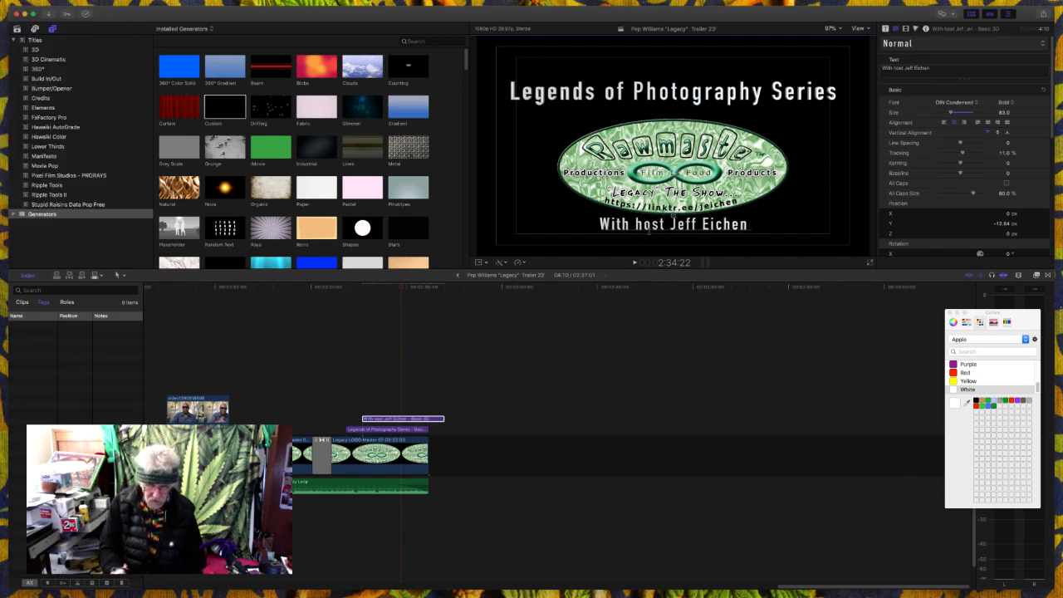
type("=")
key("BackSpace")
key("BackSpace")
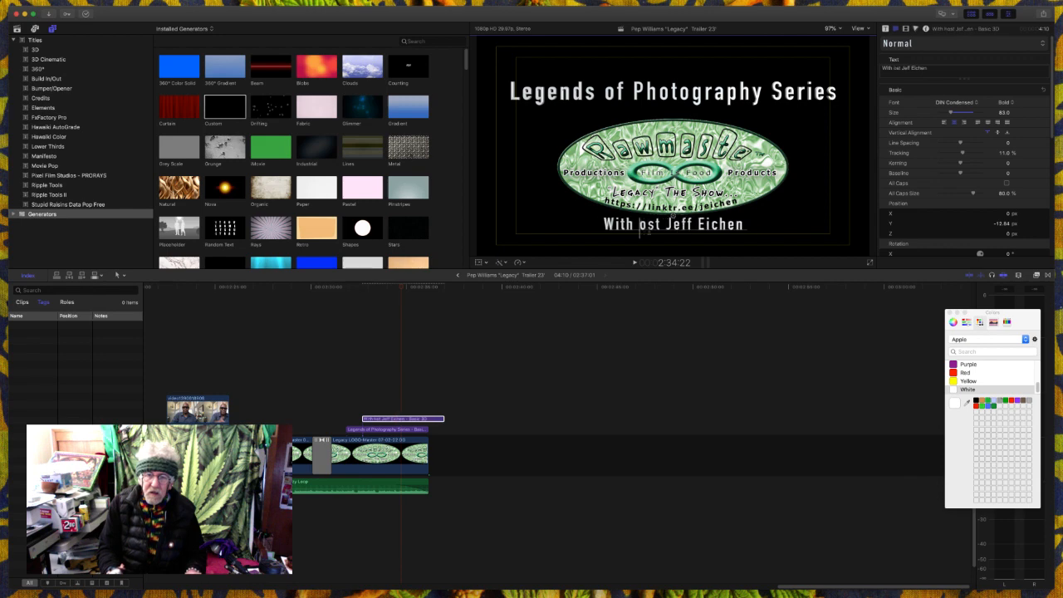
type("H")
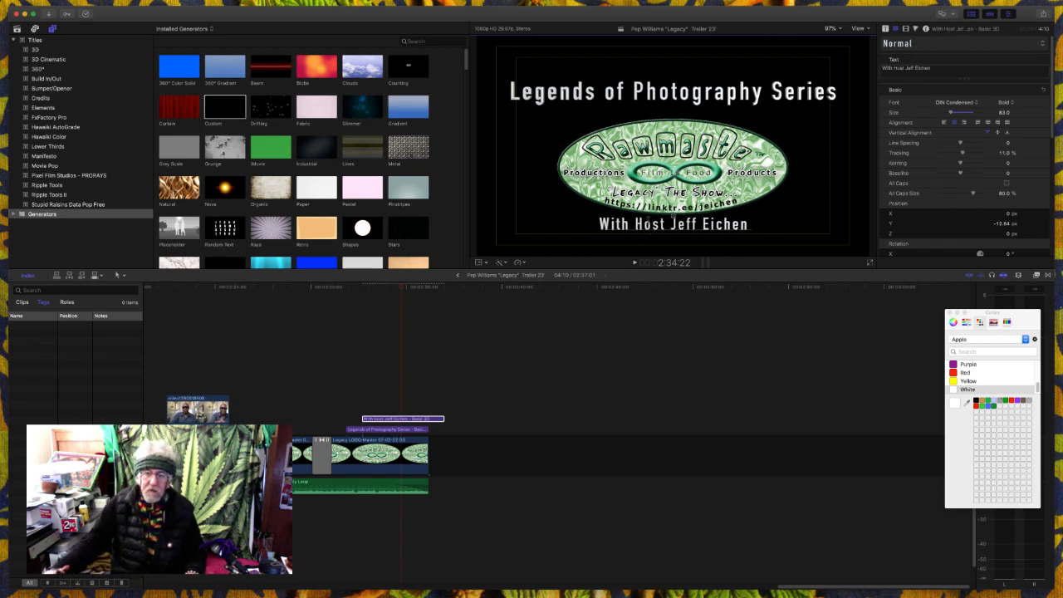
left_click(784, 224)
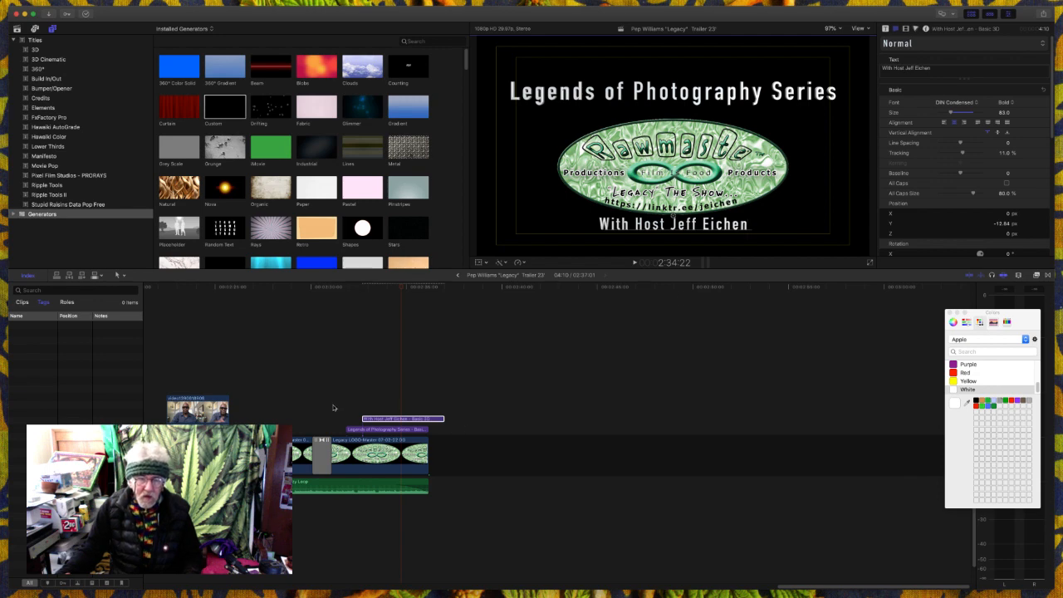
- Trim the host title to the logo clip's end and play back the ending from just before the titles
left_click_drag(443, 418, 429, 424)
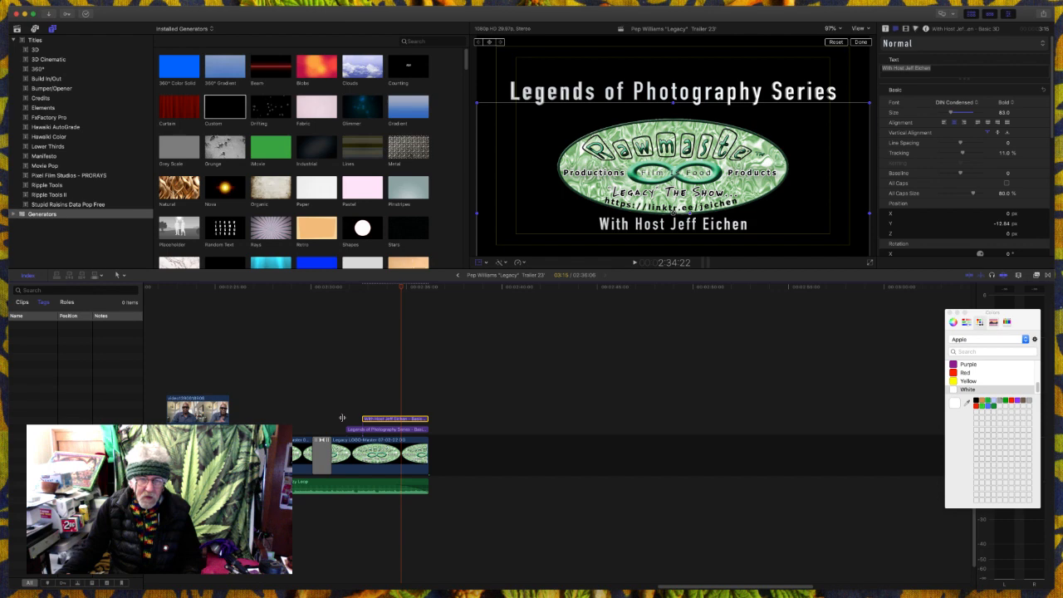
left_click(342, 412)
key("space")
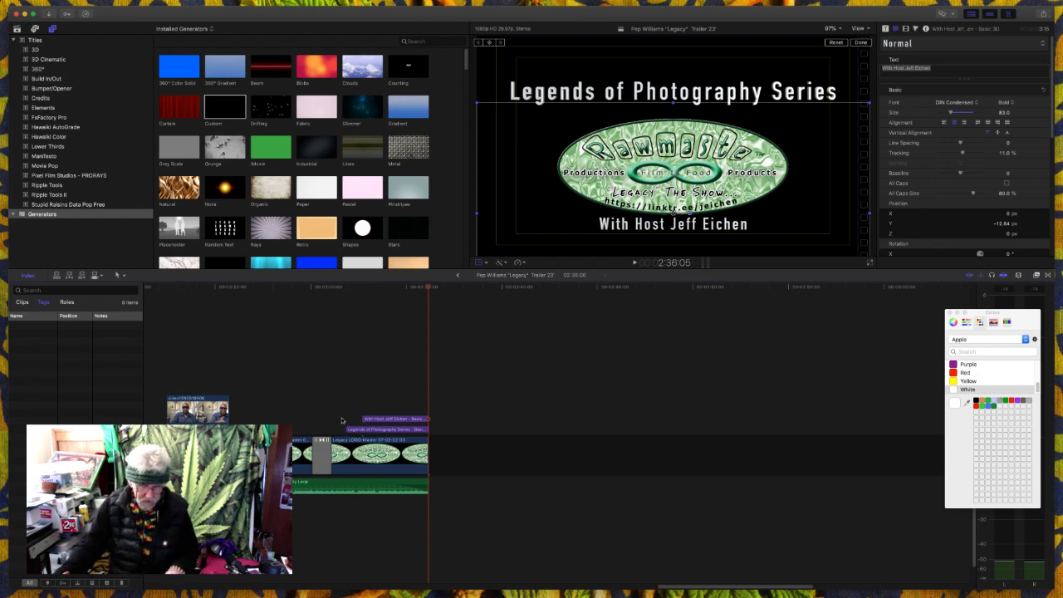
left_click(342, 420)
key("space")
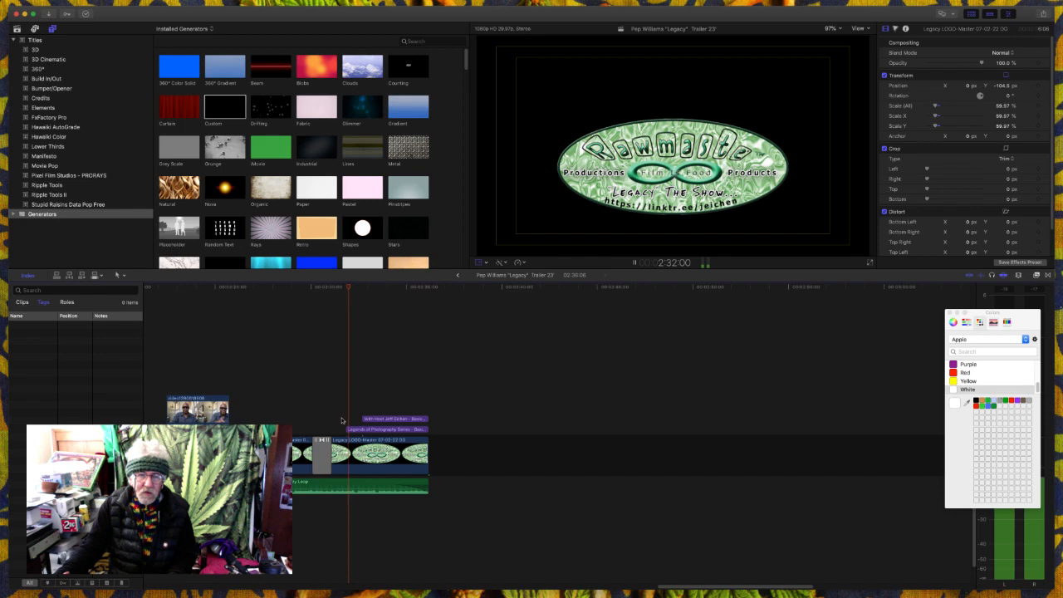